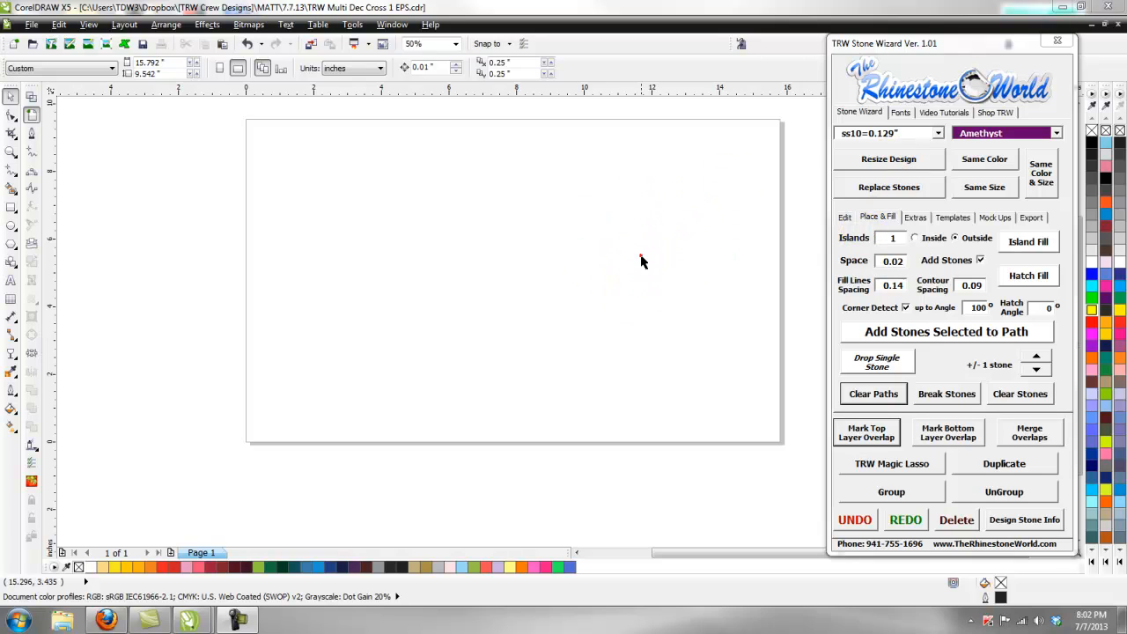
Step: Add the artistic text "cheer" on the page and enlarge it proportionally to about 6.4 in wide
click(641, 259)
click(11, 280)
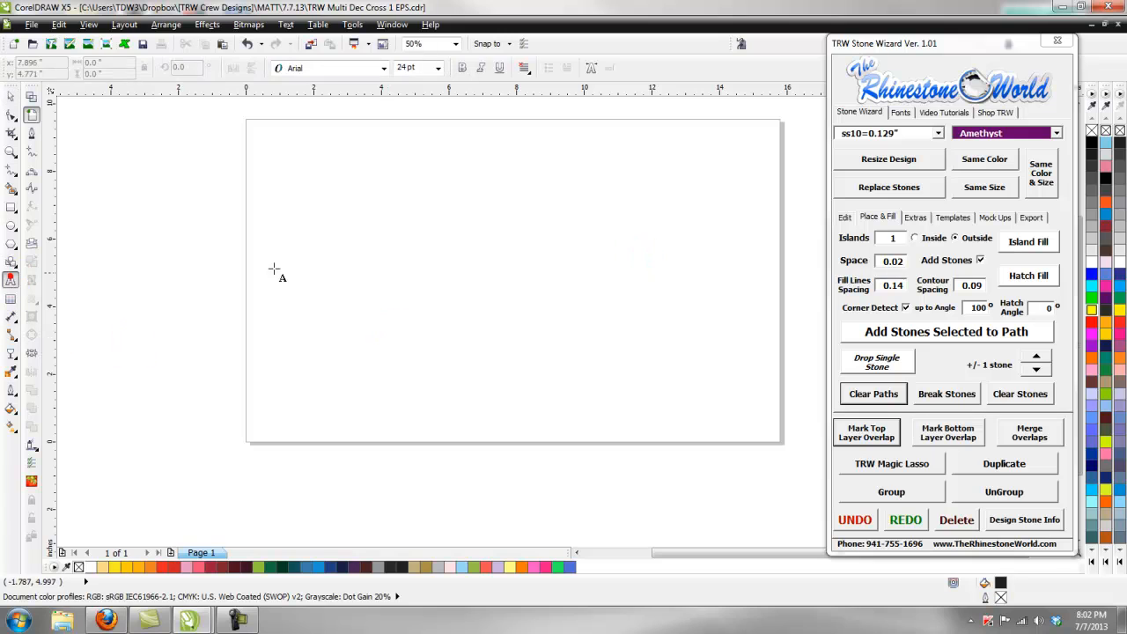
click(399, 239)
text(The)
text(er)
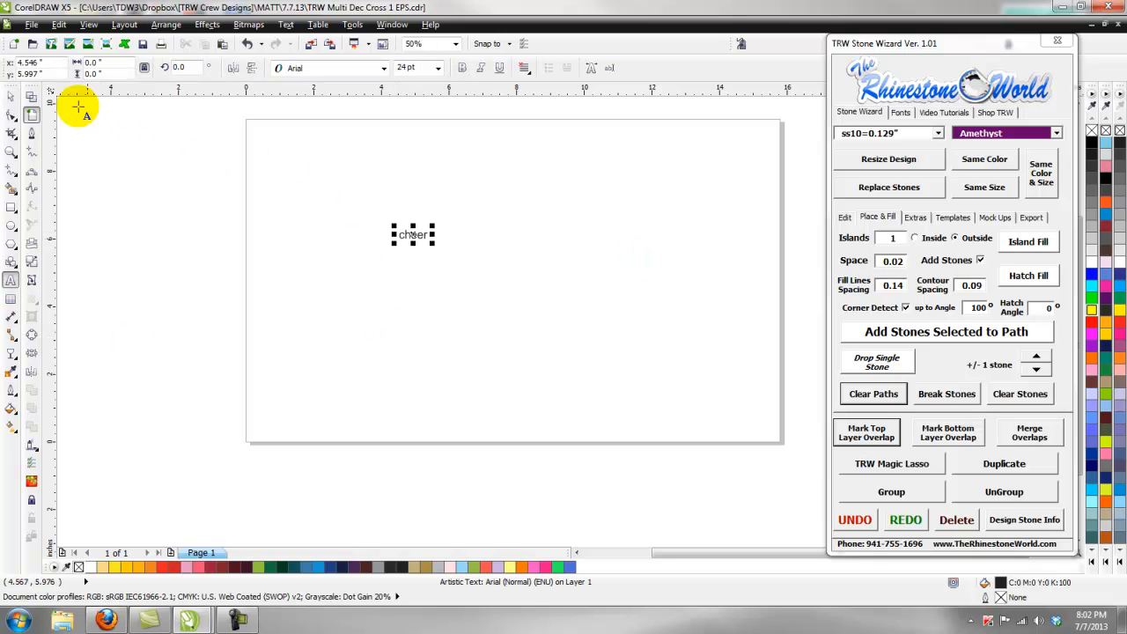
click(11, 95)
drag(432, 245, 643, 327)
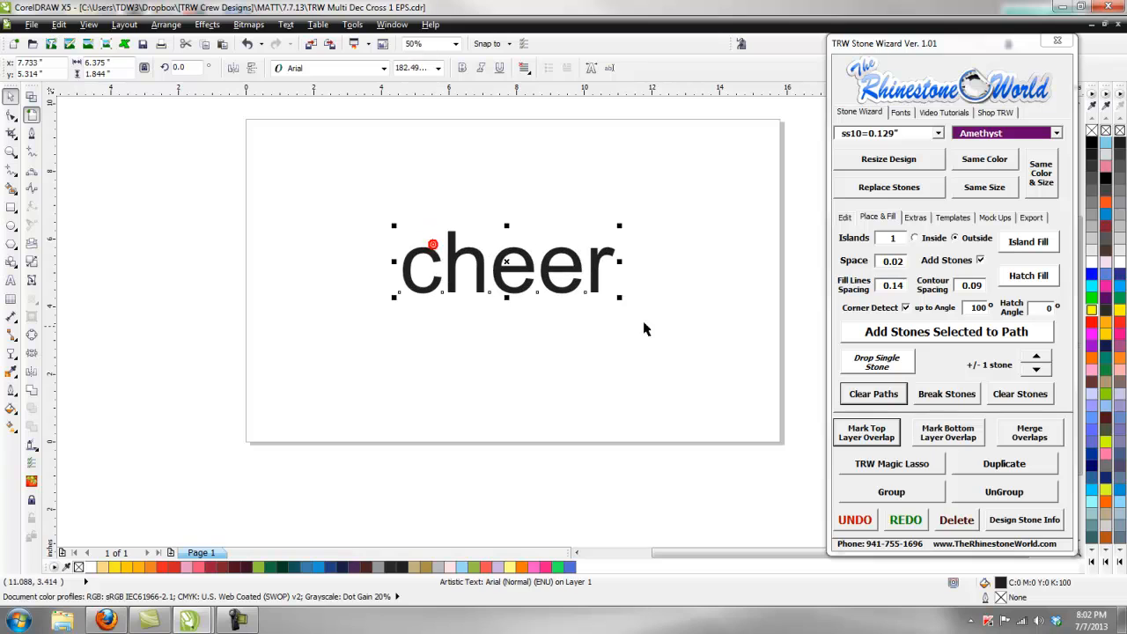
Step: Search the Stone Wizard's fonts for "trw", browse the matches, and search for "imp"
click(905, 116)
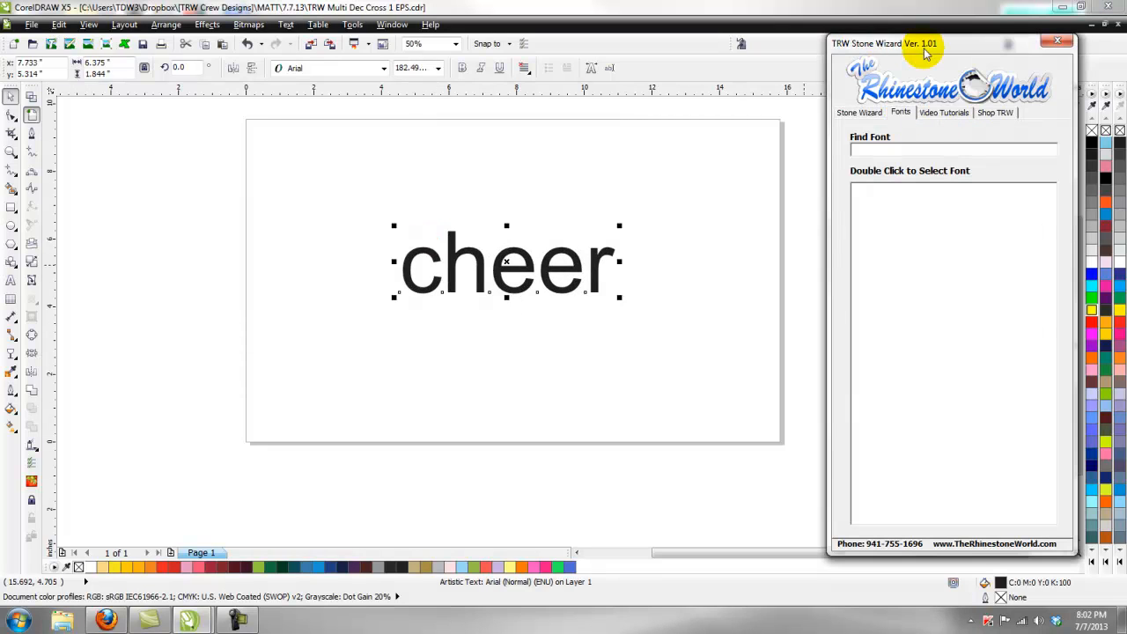
click(914, 150)
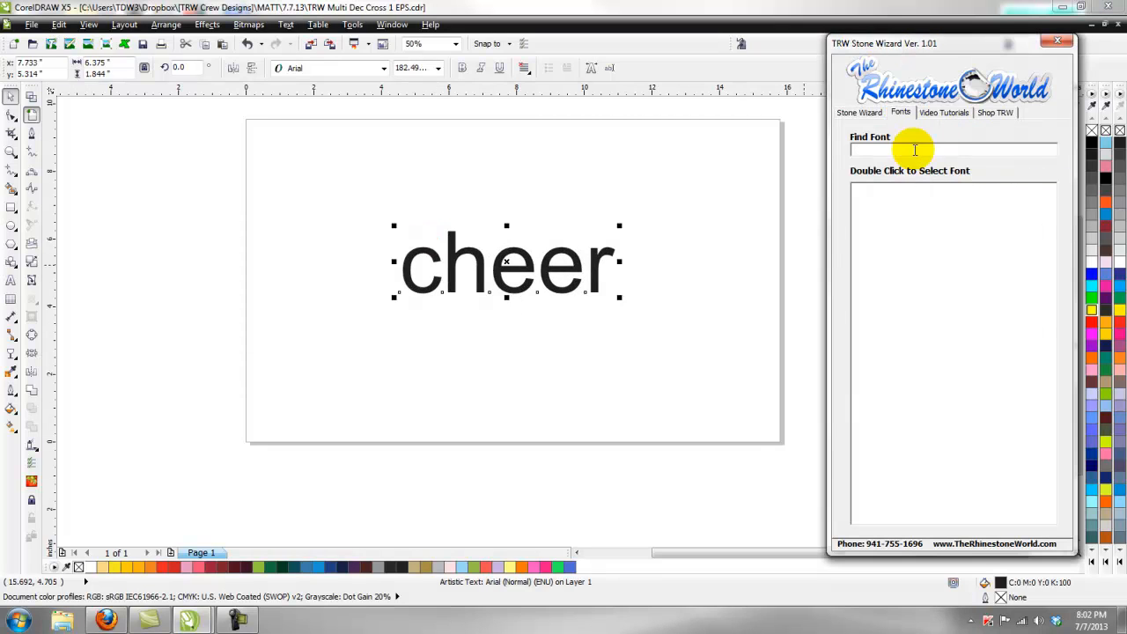
text(trw)
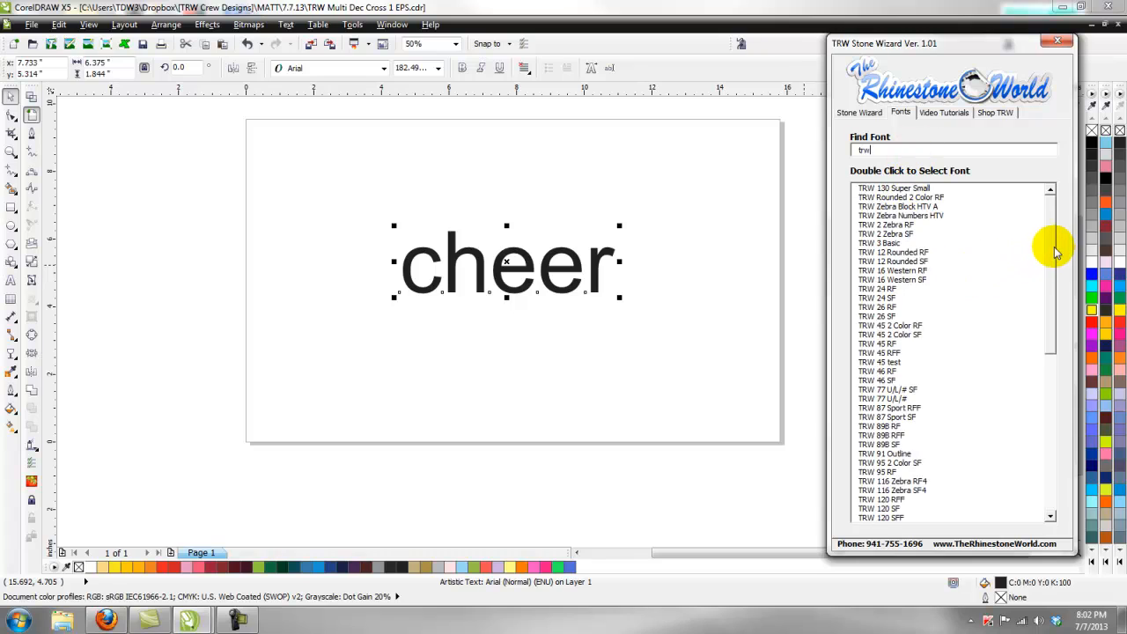
drag(1051, 255, 1019, 164)
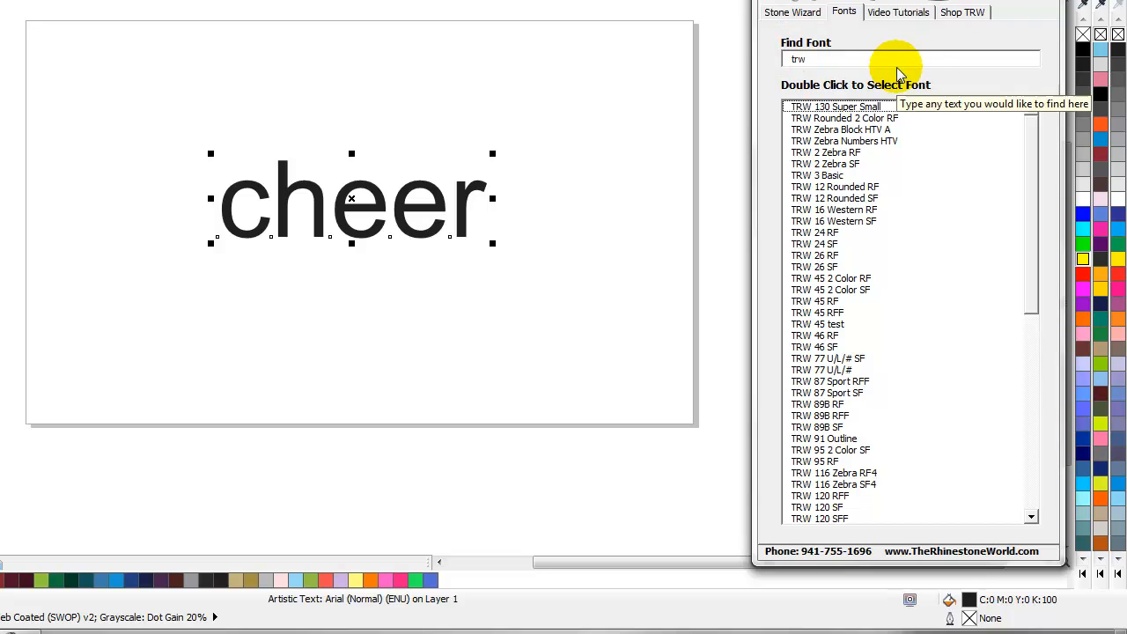
double_click(826, 59)
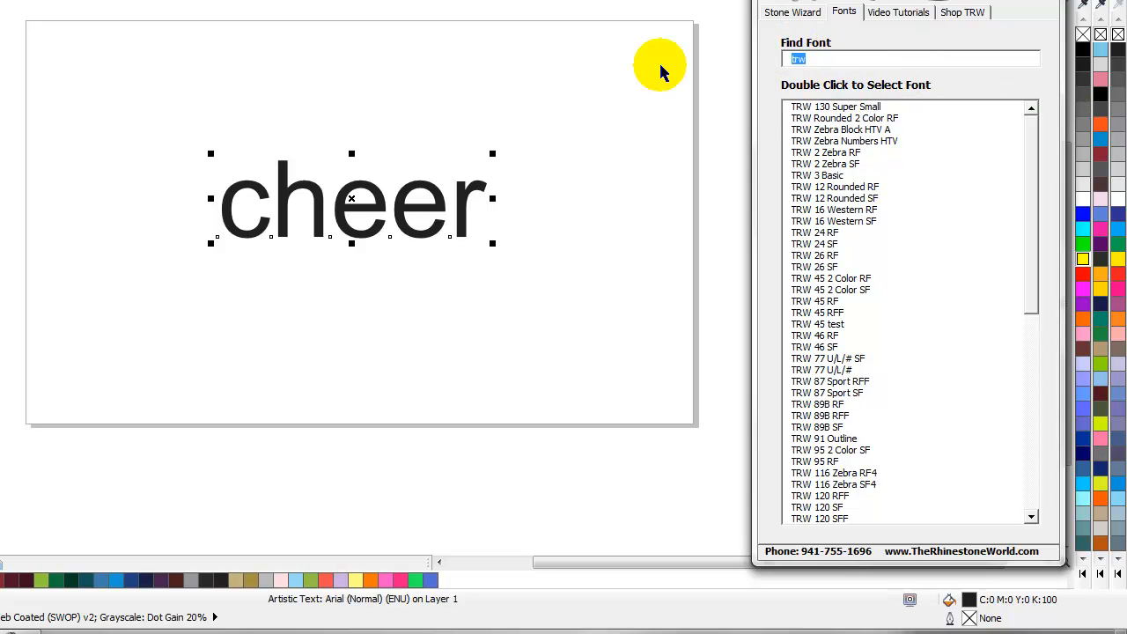
text(imp)
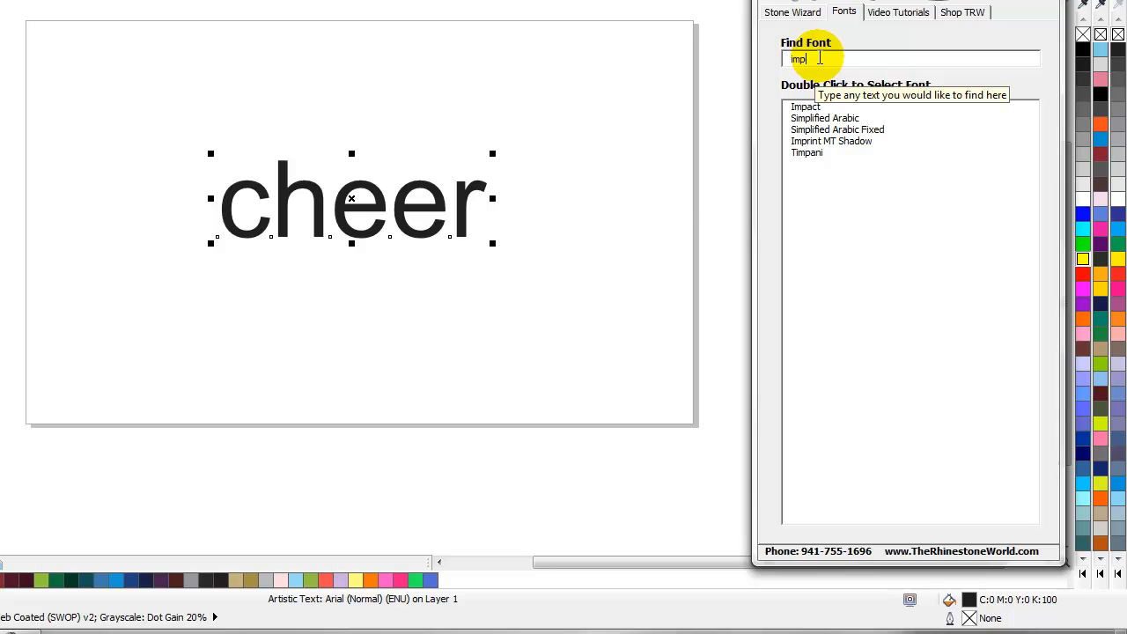
Step: Search the fonts for "trw" again and apply TRW Zebra Block HTV A to the text
drag(819, 58, 772, 59)
text(trw)
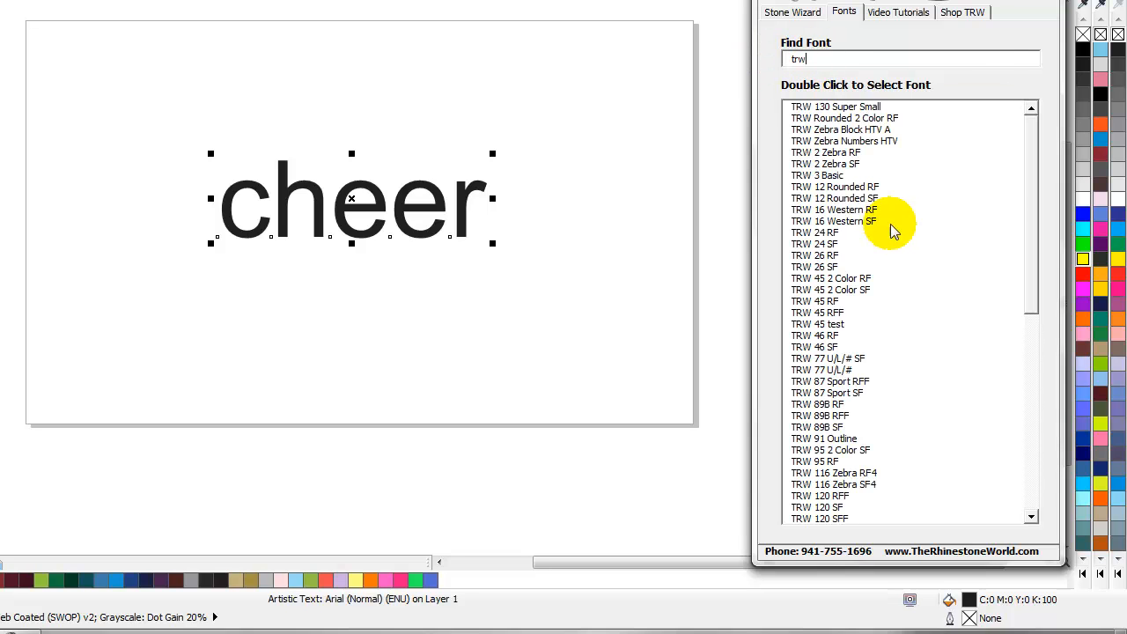
double_click(870, 130)
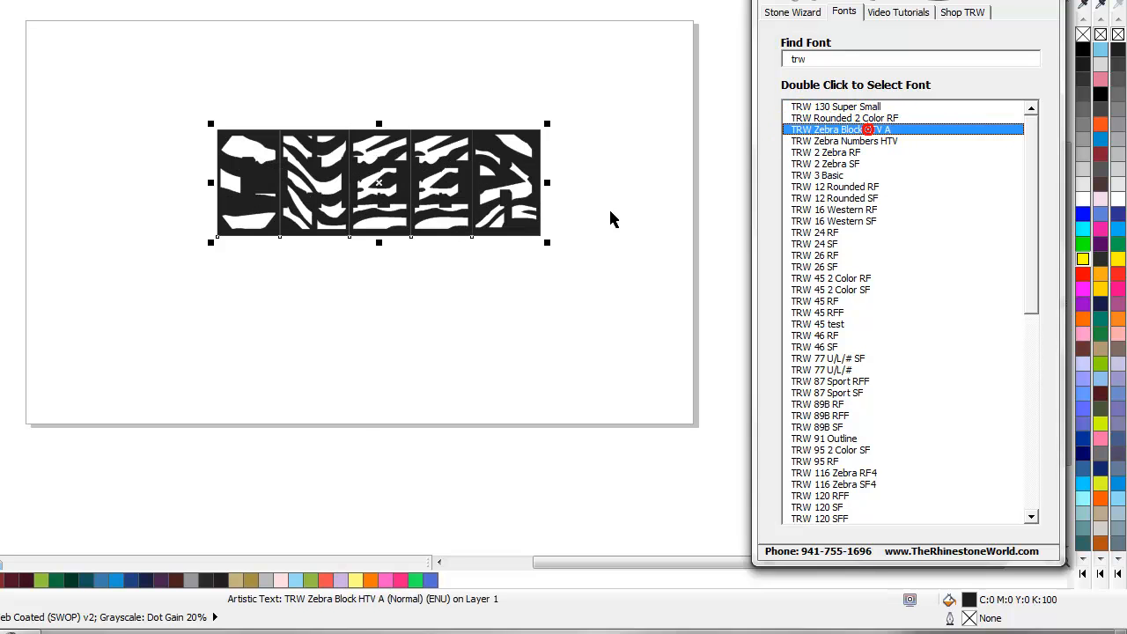
Step: Scale the zebra text down proportionally to about 8.9 in wide so it fits inside the page
scroll(583, 231, down, 1)
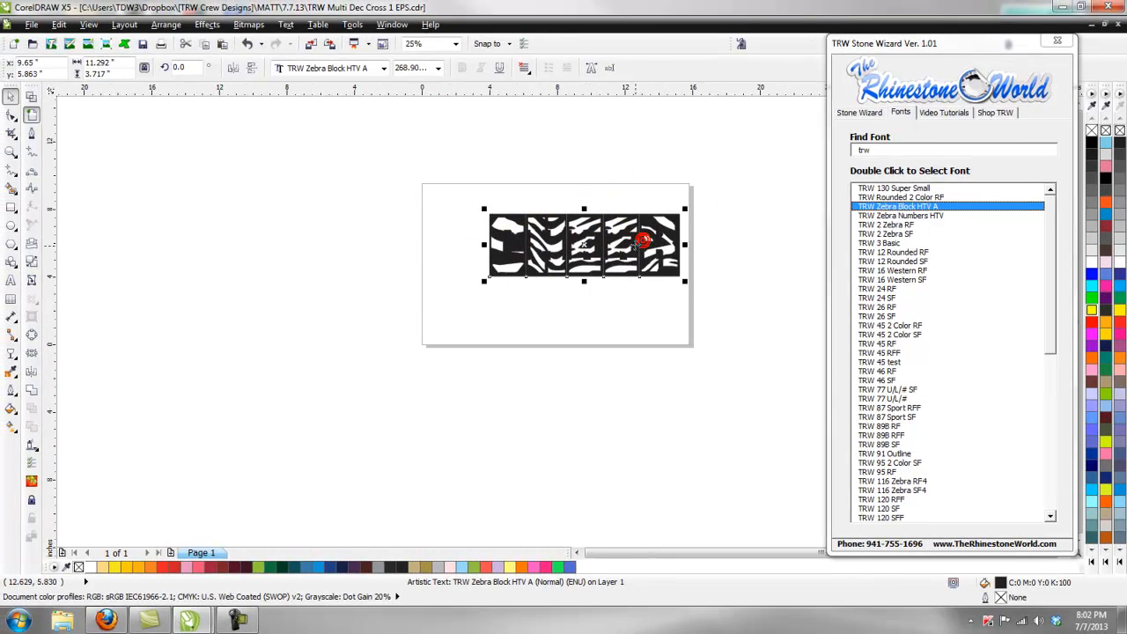
scroll(642, 238, up, 1)
drag(740, 178, 655, 195)
scroll(523, 226, up, 1)
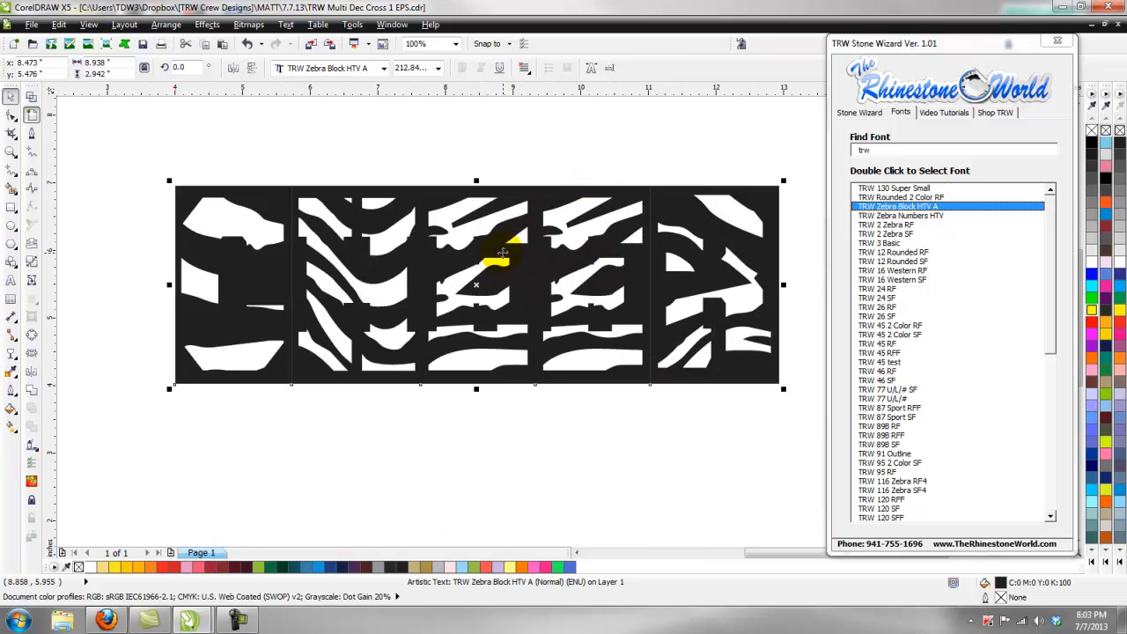
scroll(501, 254, down, 1)
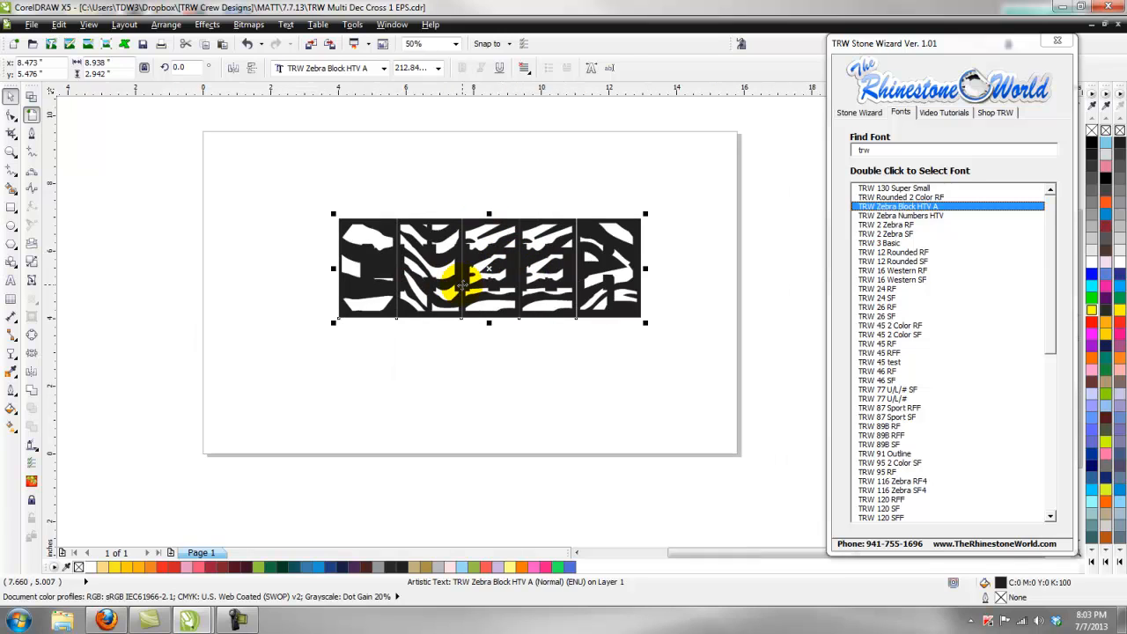
Step: Run 2 Color Magic Text on the zebra text and move the orange layer directly below the black one
click(859, 112)
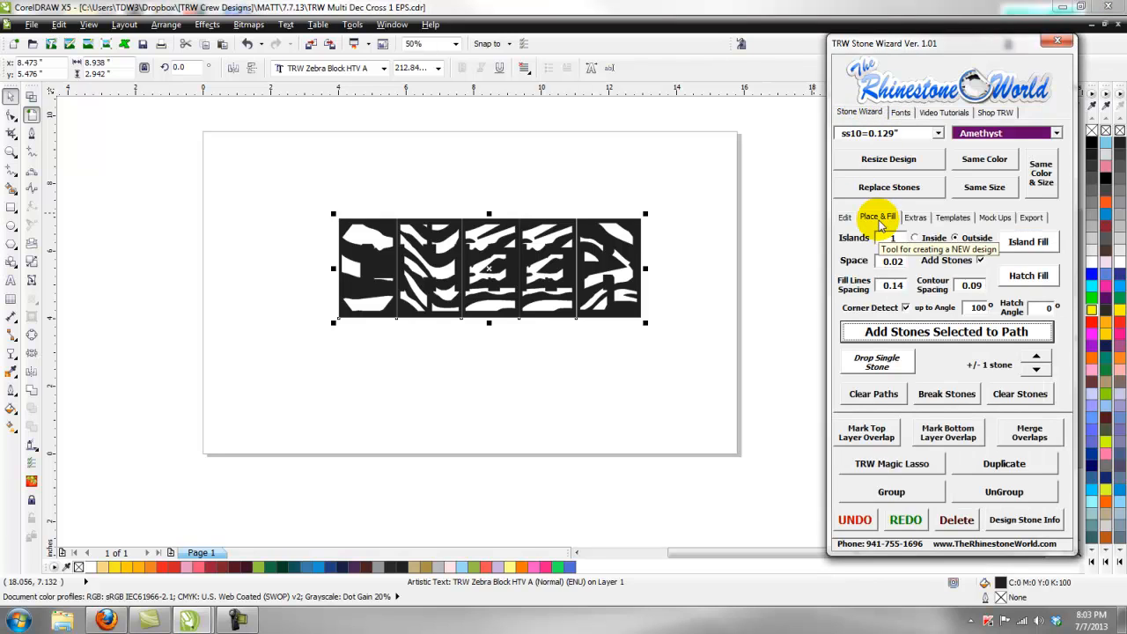
click(843, 220)
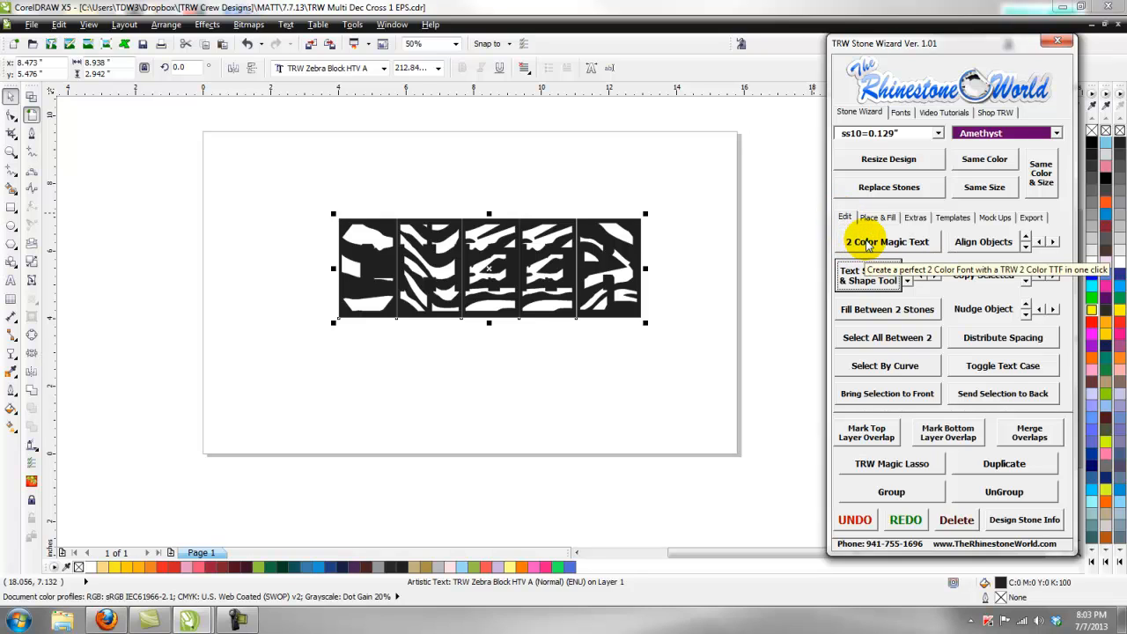
click(867, 244)
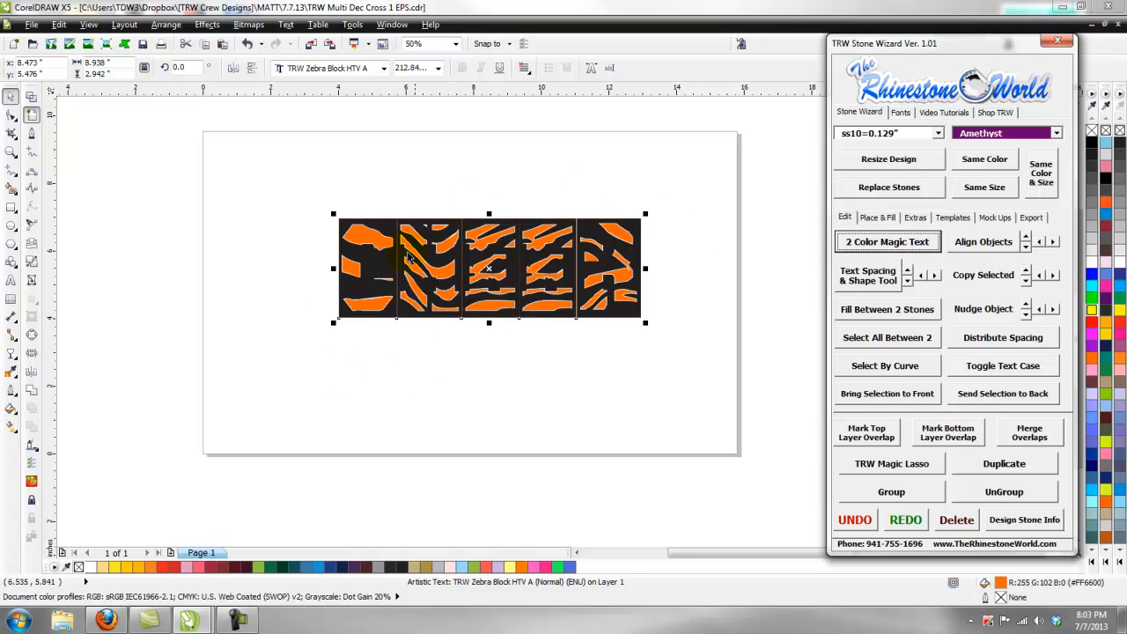
drag(616, 234, 612, 346)
click(675, 352)
scroll(619, 367, up, 2)
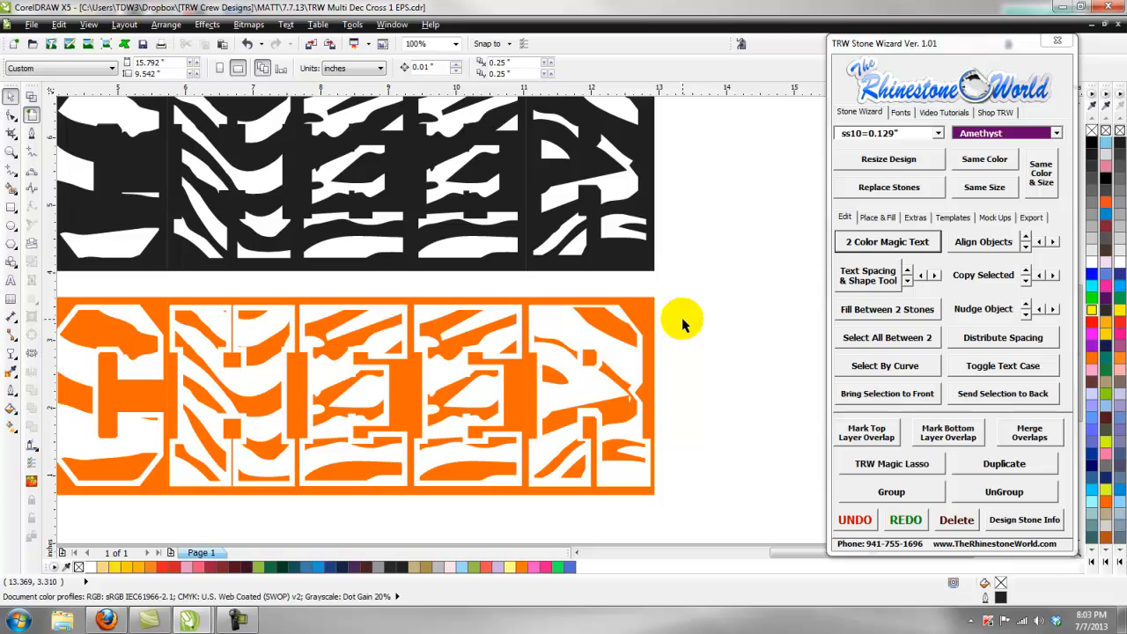
scroll(487, 339, down, 1)
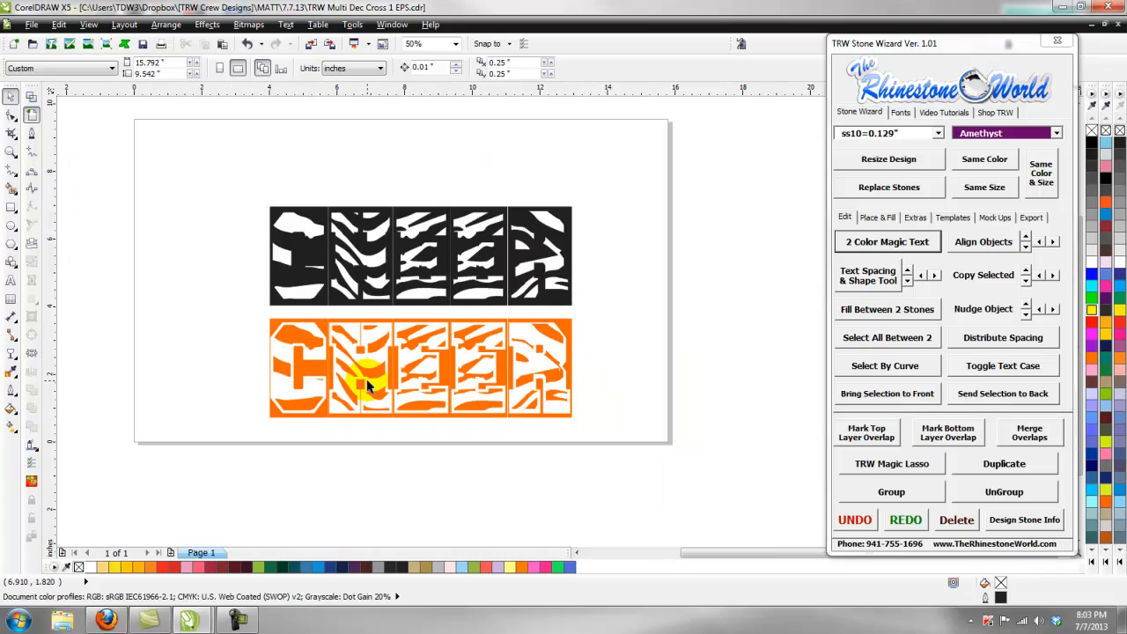
Step: Try scaling the black zebra text down proportionally, and undo the resize
drag(599, 167, 251, 316)
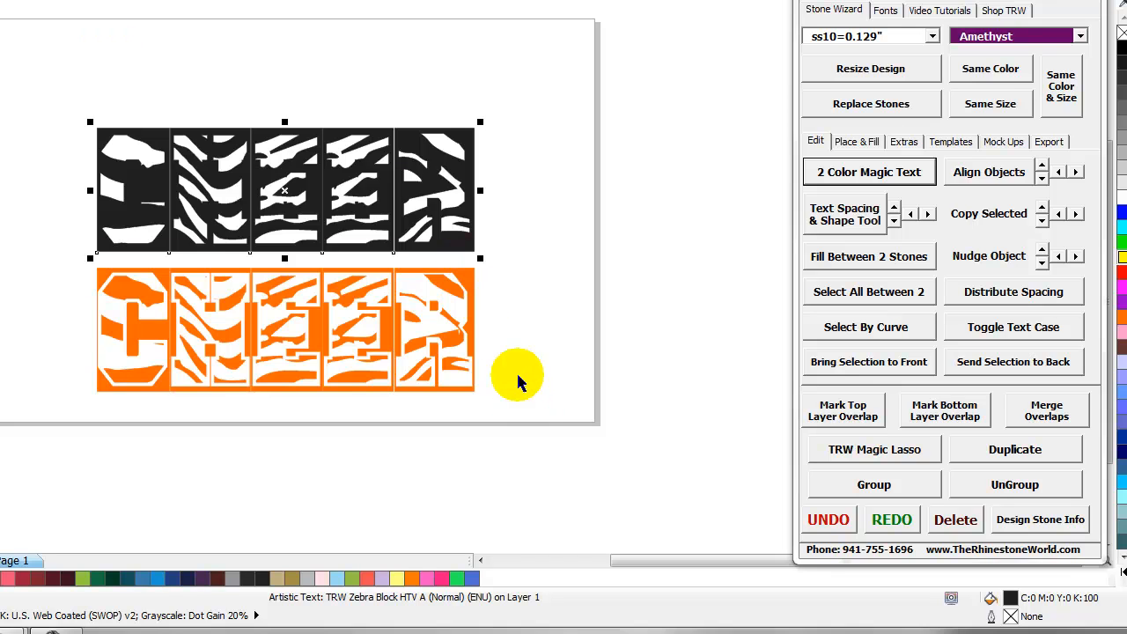
drag(480, 124, 455, 129)
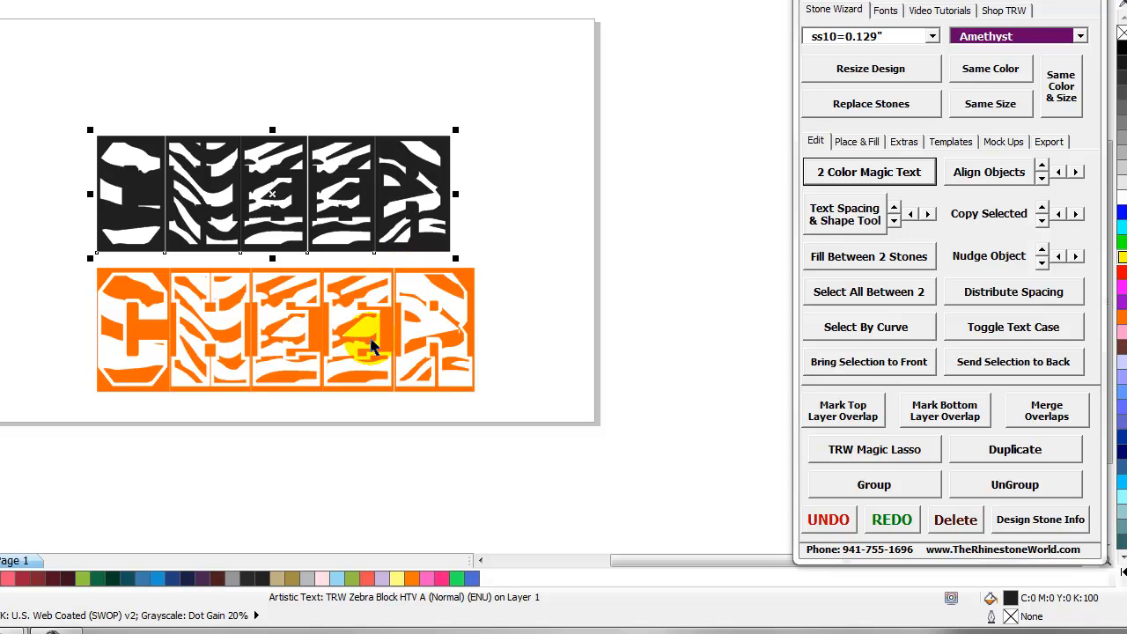
key(ctrl+z)
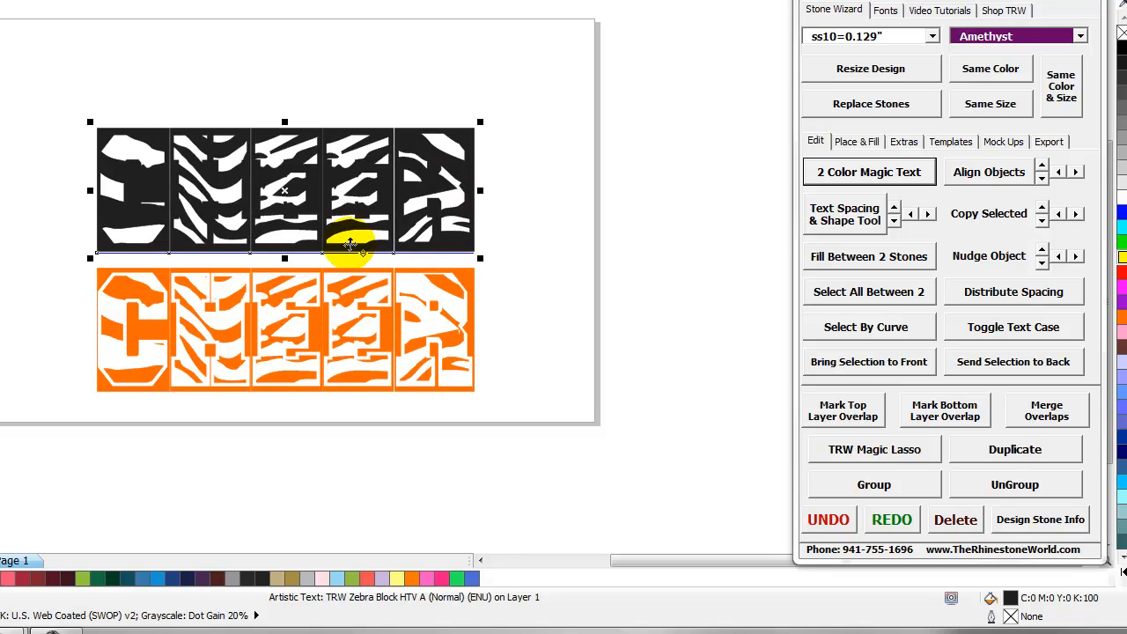
Step: Examine the orange layer's letter outlines and borders up close against the black zebra layer
click(527, 367)
drag(309, 353, 56, 440)
drag(10, 46, 548, 282)
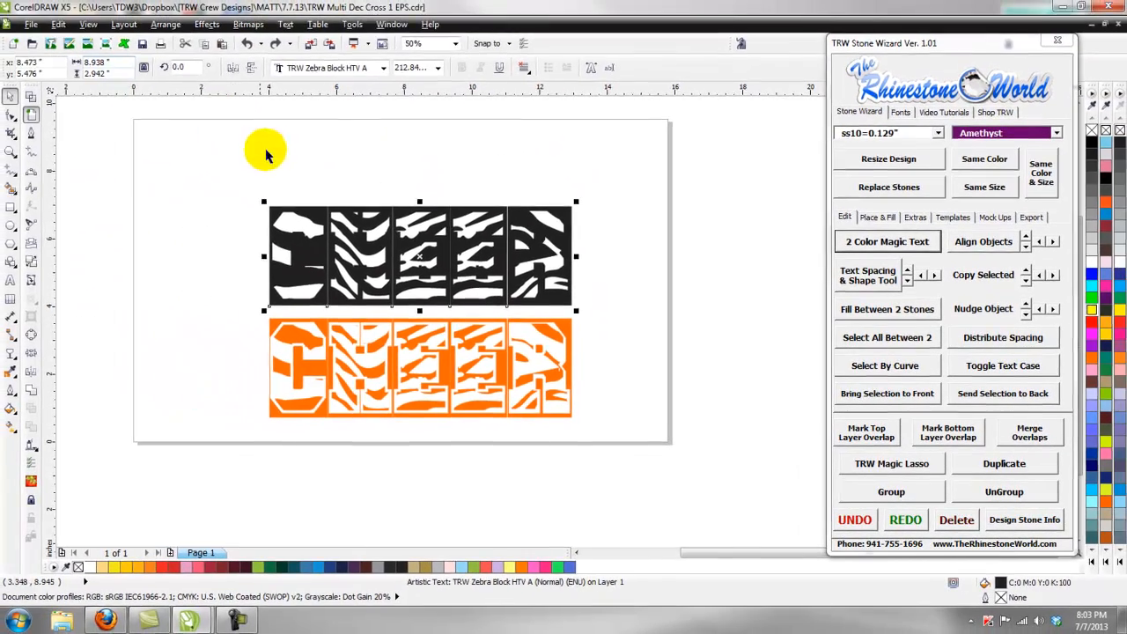
click(171, 99)
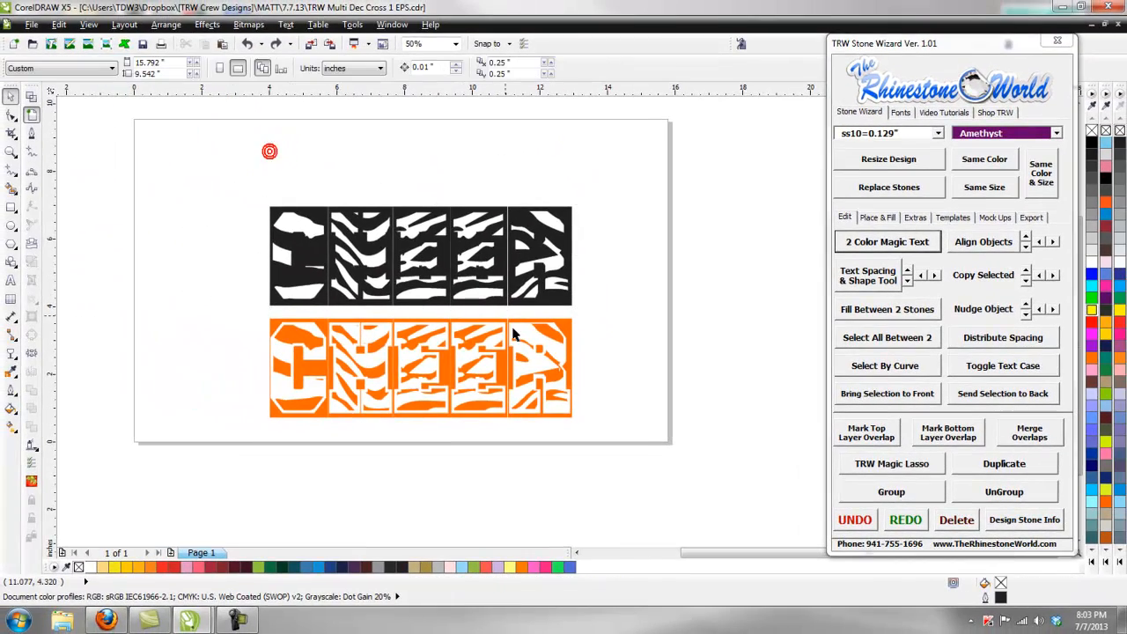
click(623, 288)
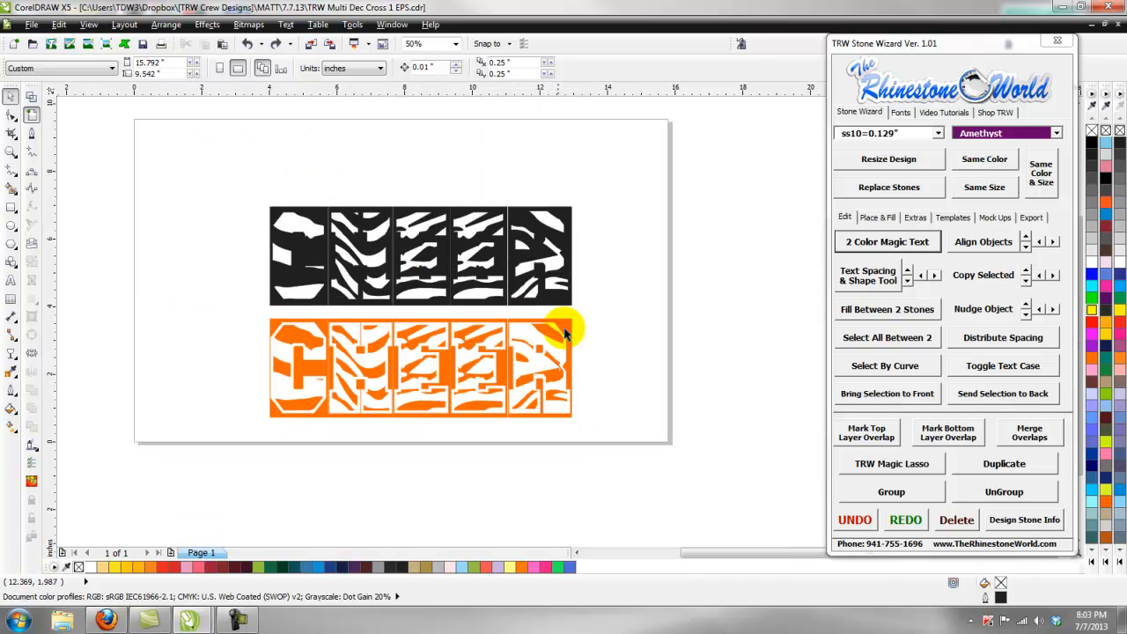
scroll(568, 345, up, 1)
scroll(569, 345, down, 1)
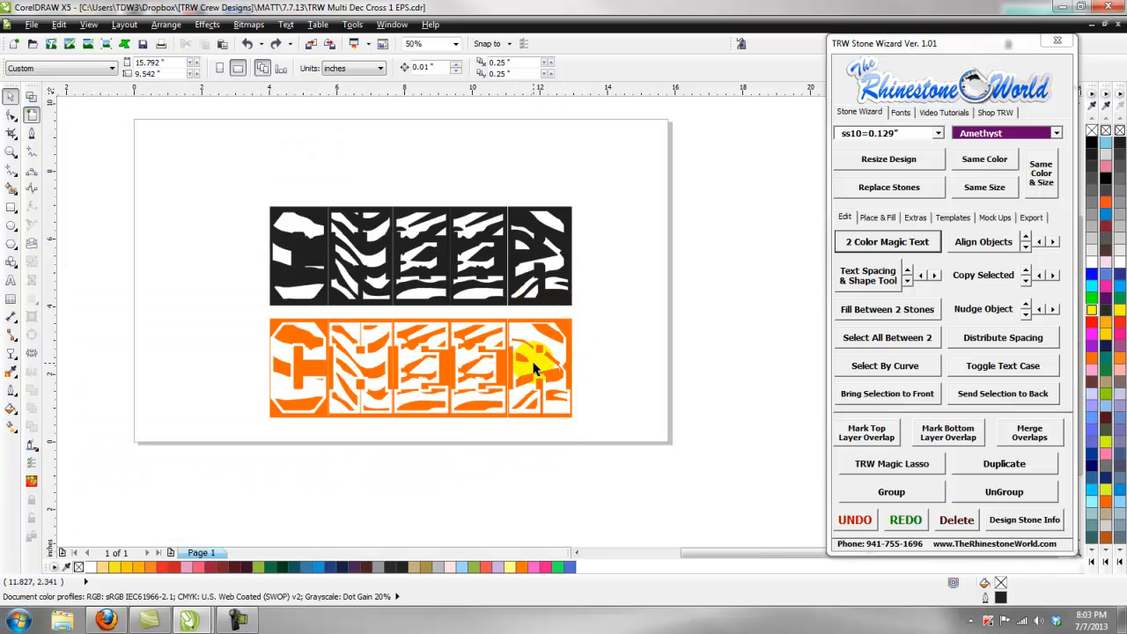
scroll(509, 382, up, 1)
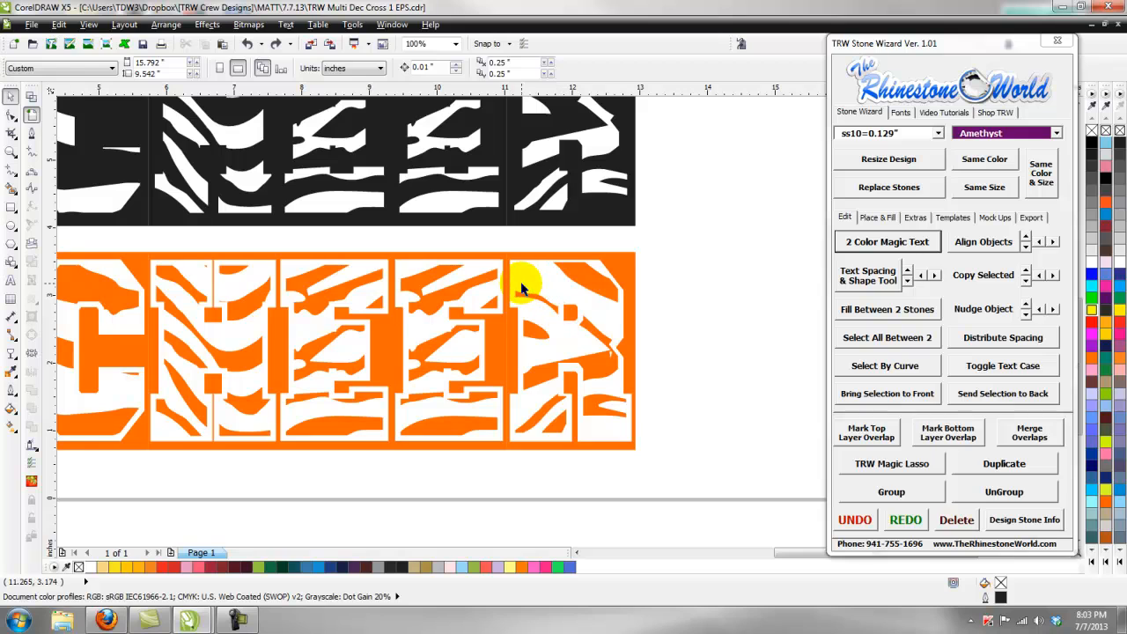
scroll(361, 304, down, 1)
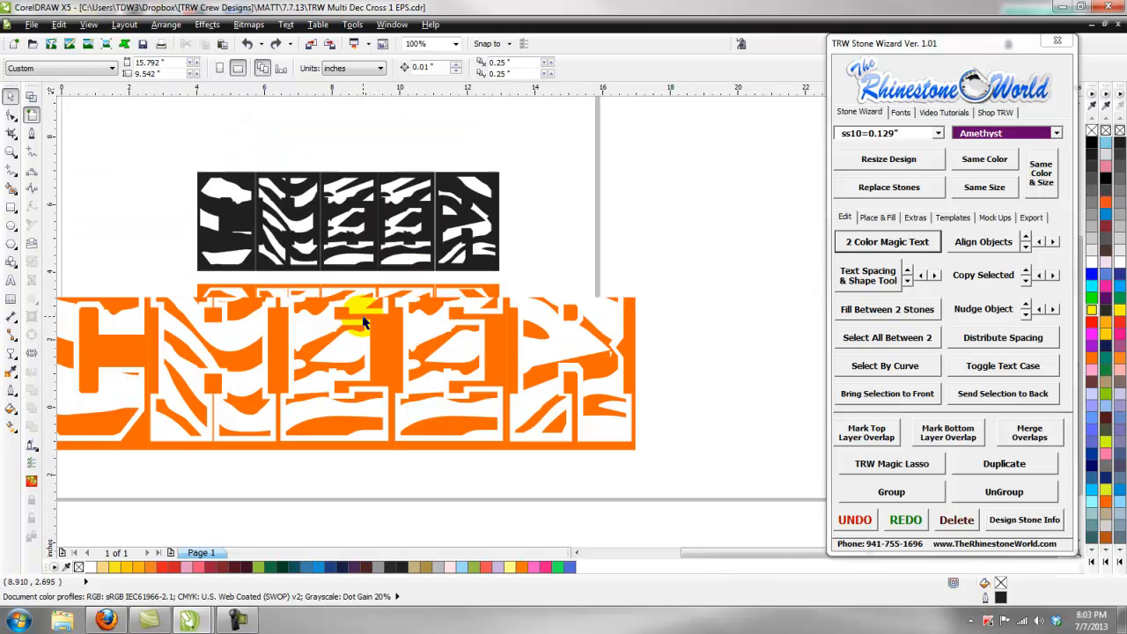
Step: Convert the orange zebra text to curves and break the resulting curve apart
click(323, 328)
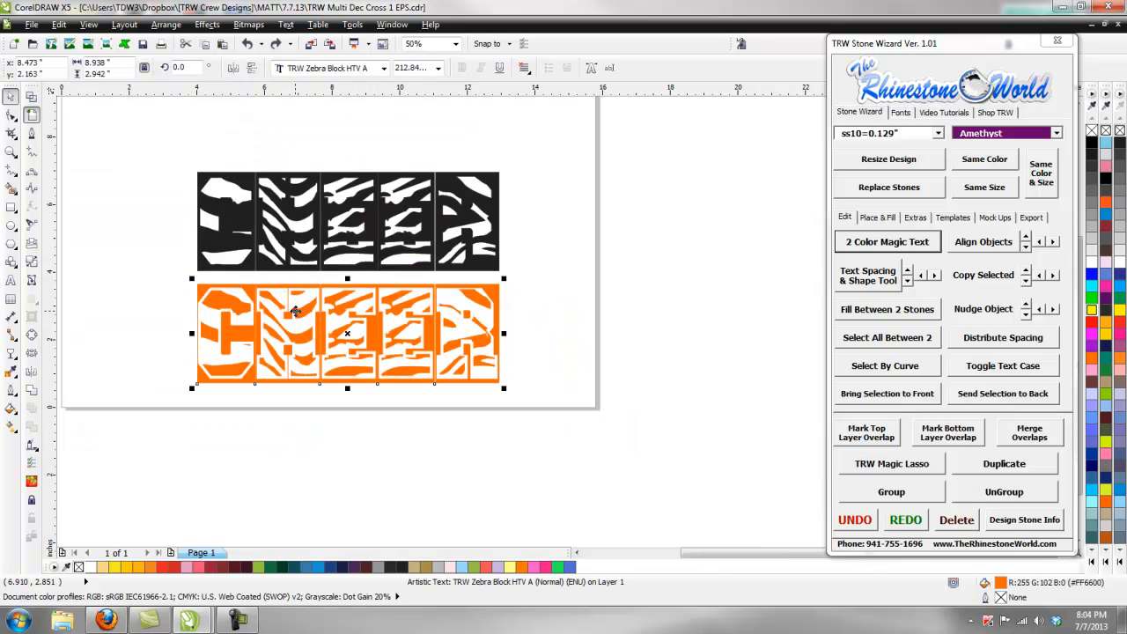
click(155, 26)
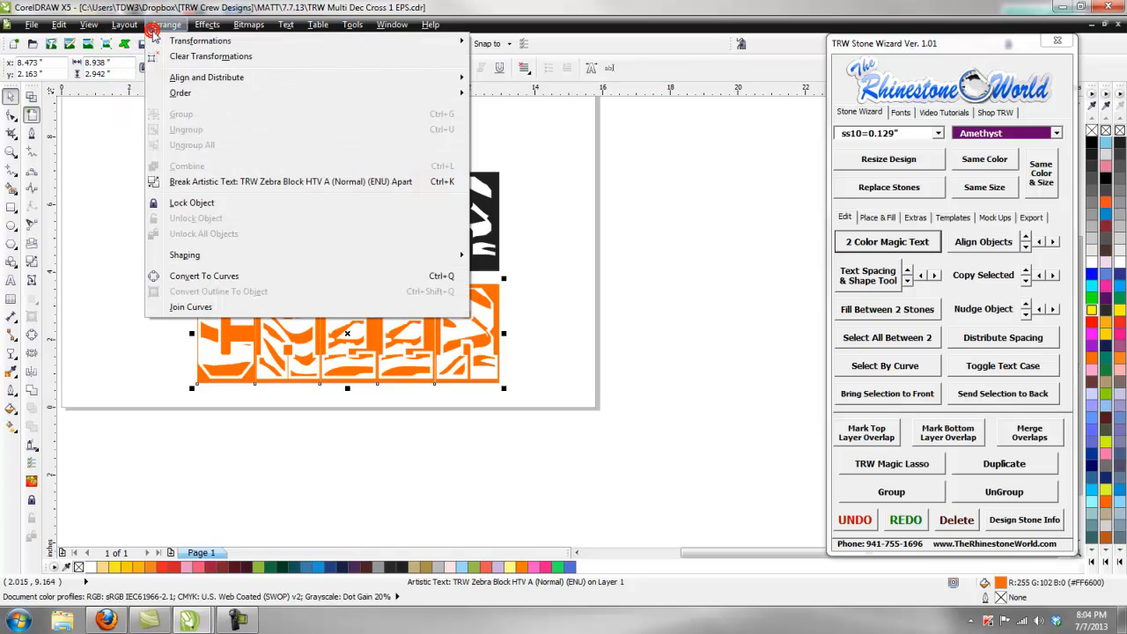
click(313, 279)
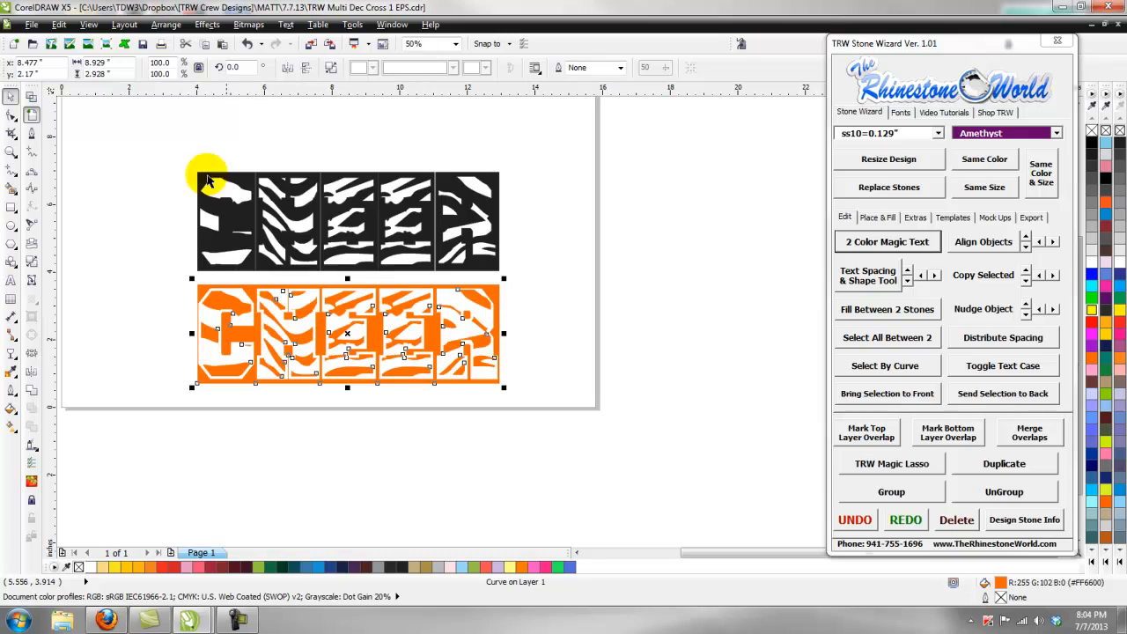
click(166, 27)
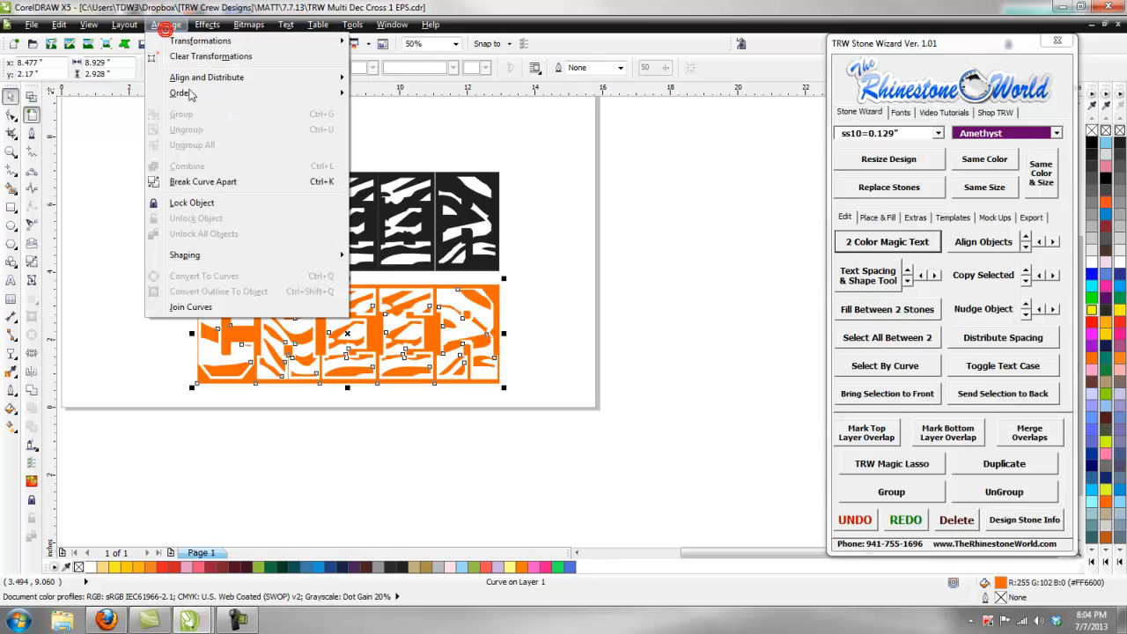
click(227, 183)
click(285, 428)
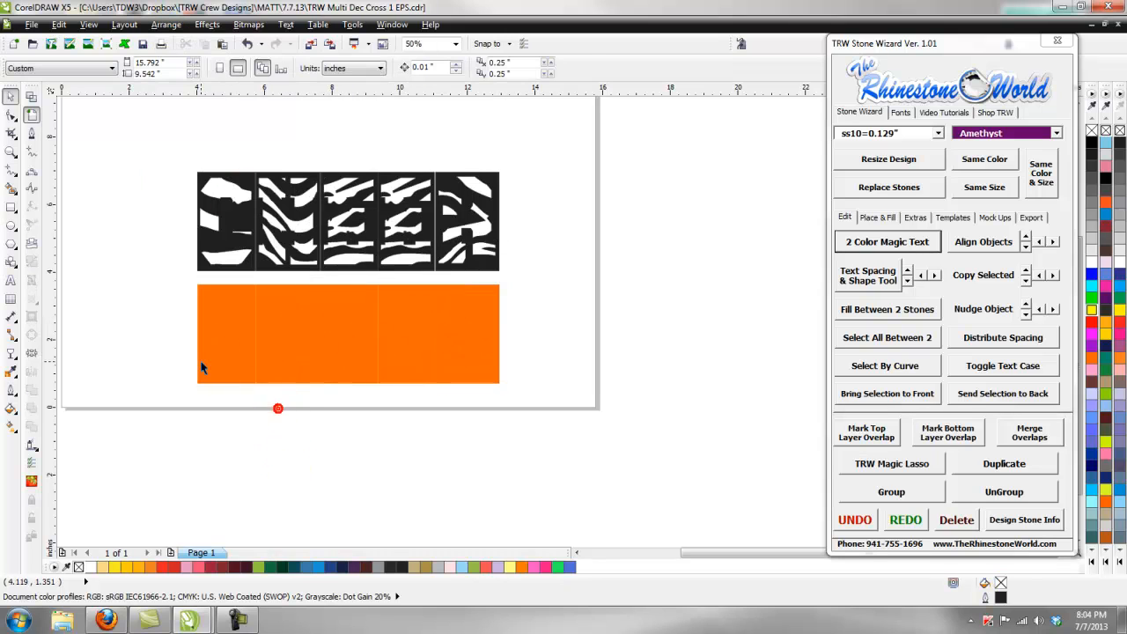
scroll(195, 361, up, 2)
scroll(227, 349, down, 2)
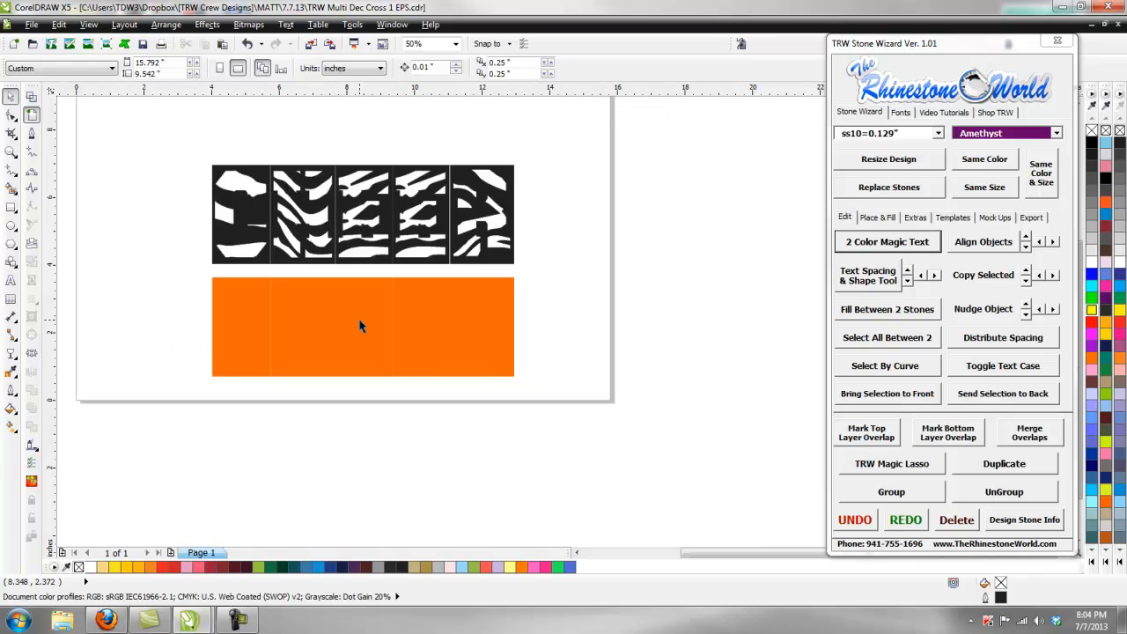
scroll(359, 326, up, 2)
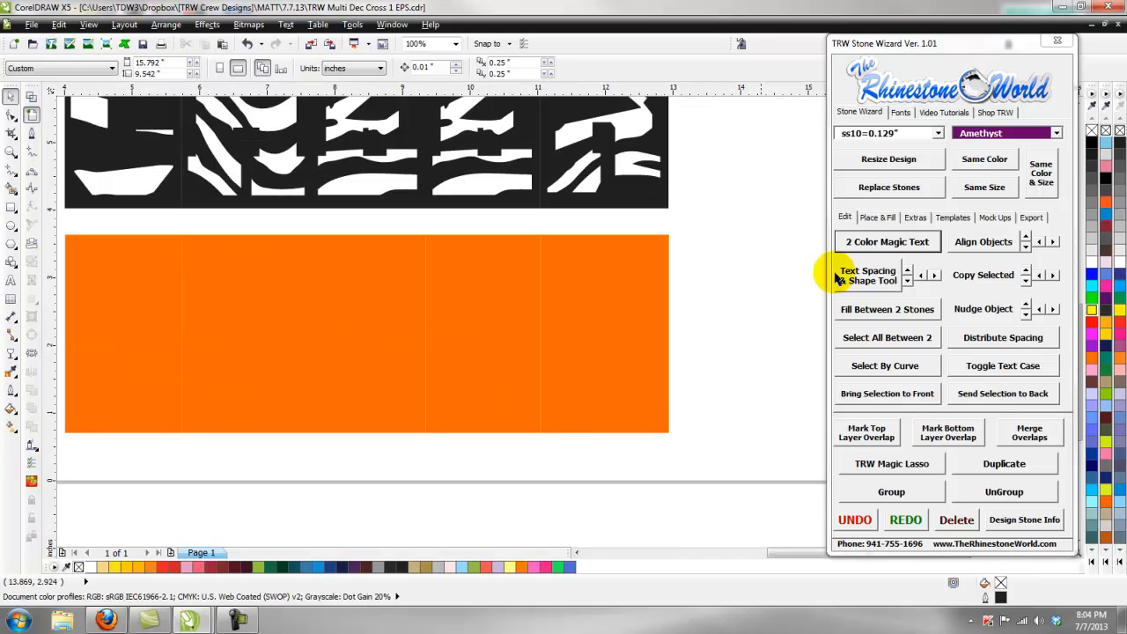
Step: Delete the rectangular background pieces covering the orange R, both Es, H and C so only the letter shapes remain
click(664, 236)
key(Delete)
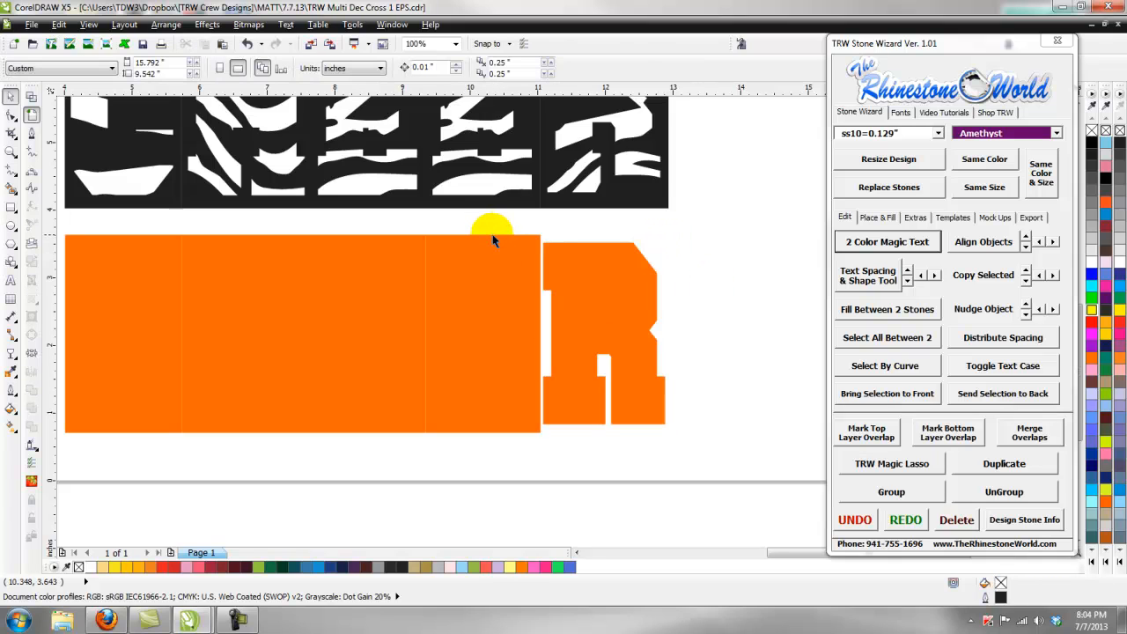
click(493, 240)
key(Delete)
click(407, 232)
key(Delete)
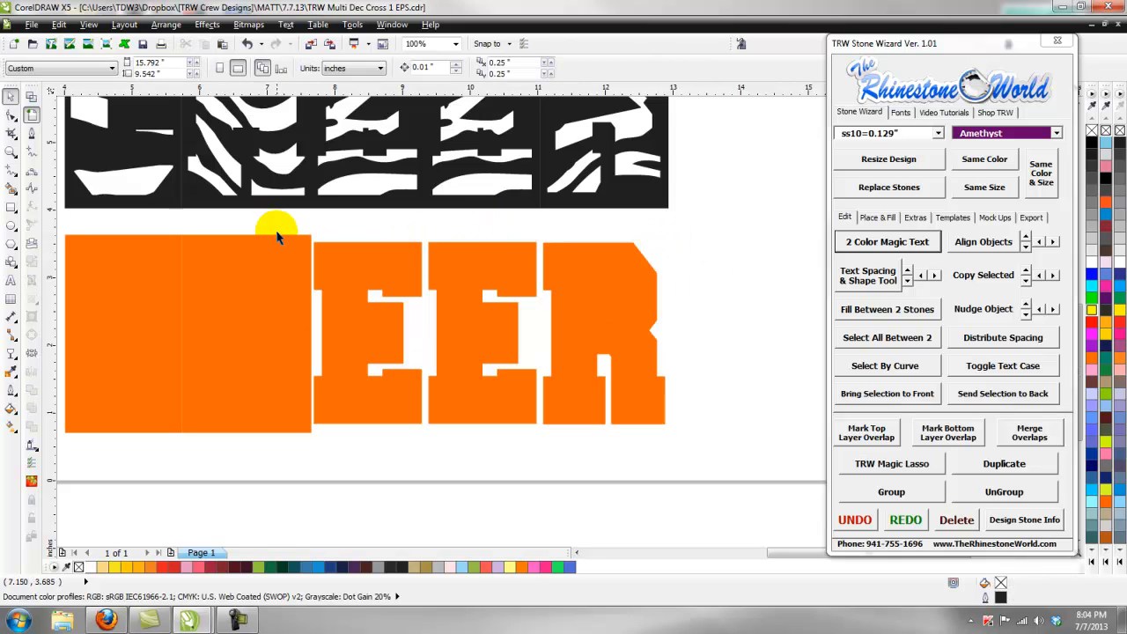
click(276, 236)
key(Delete)
click(171, 236)
key(Delete)
scroll(243, 251, down, 3)
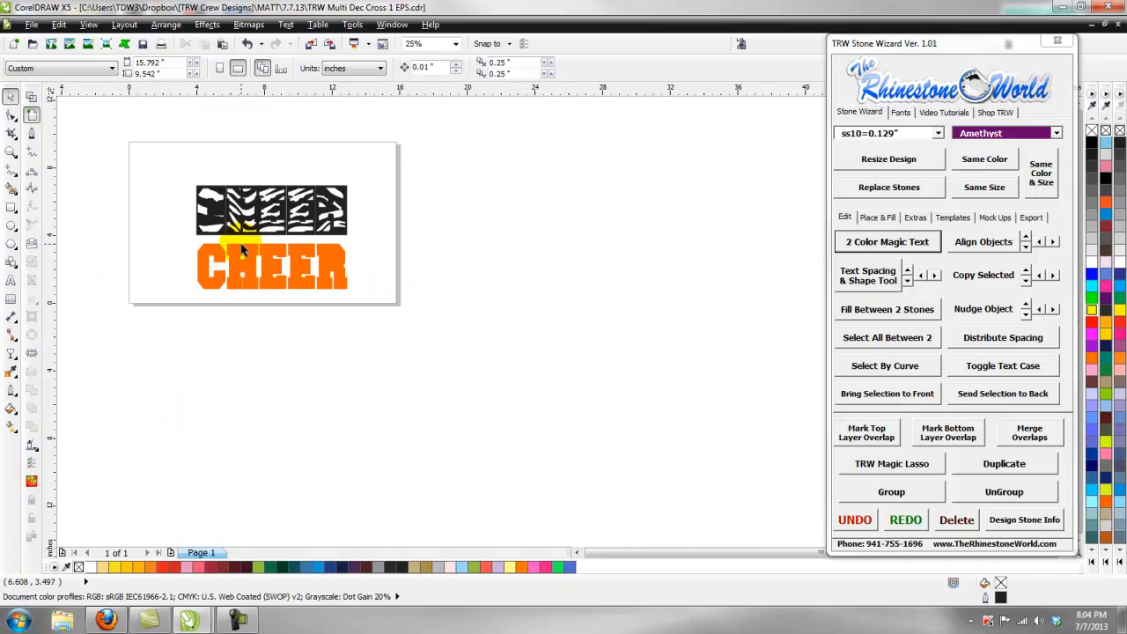
scroll(212, 265, up, 2)
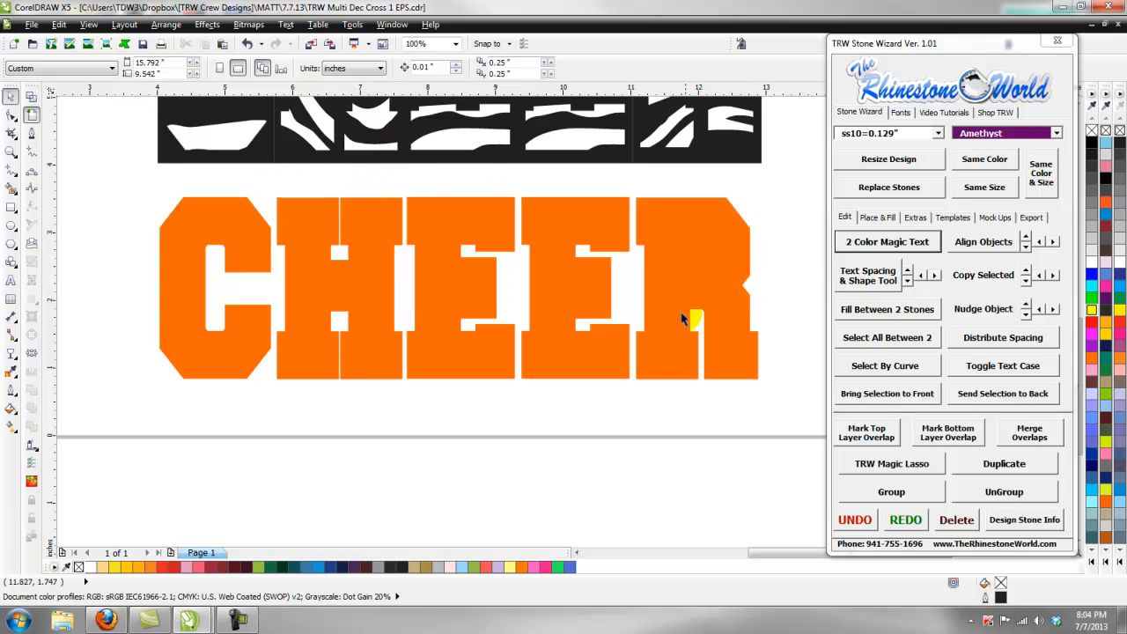
Step: Examine the CHEER letter and stripe outlines in Wireframe view and compare them with the Enhanced view
click(85, 24)
click(101, 56)
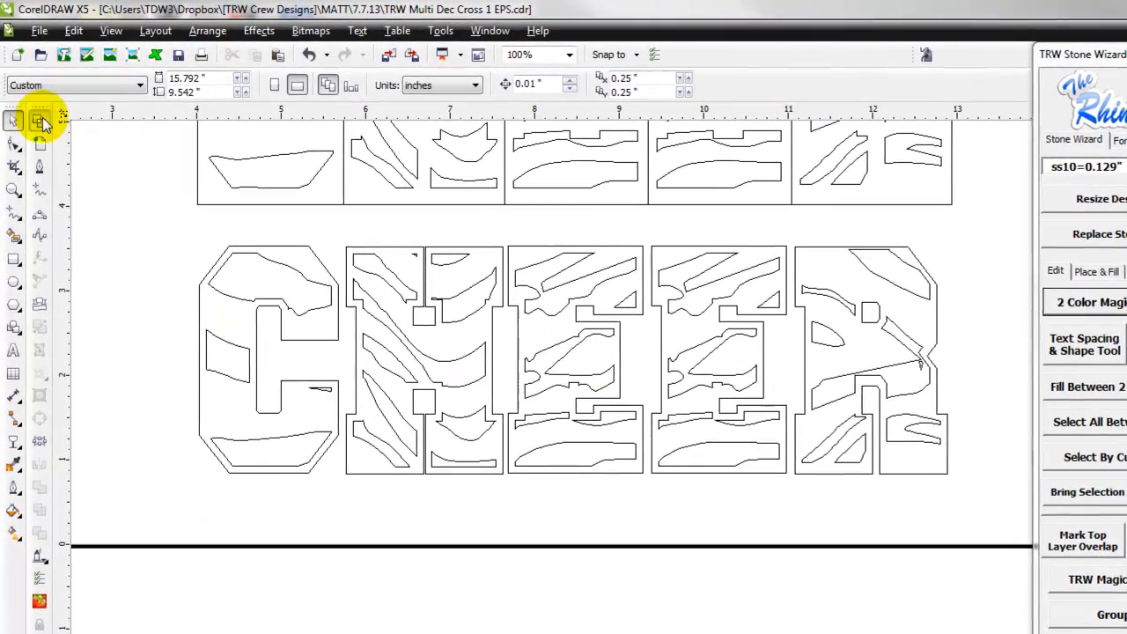
click(110, 29)
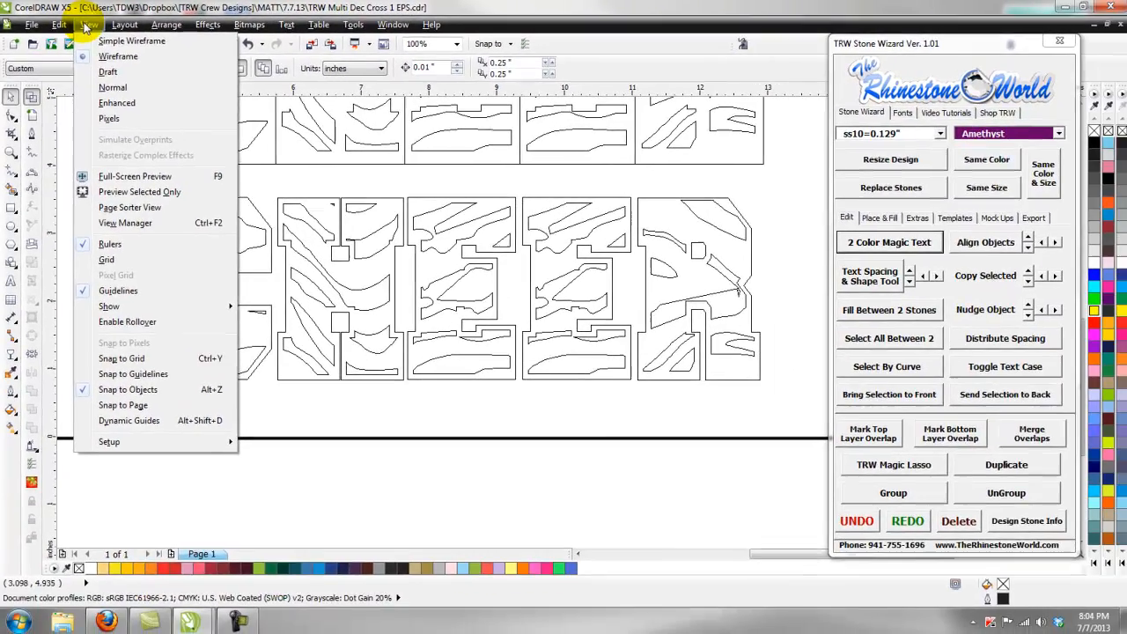
click(117, 103)
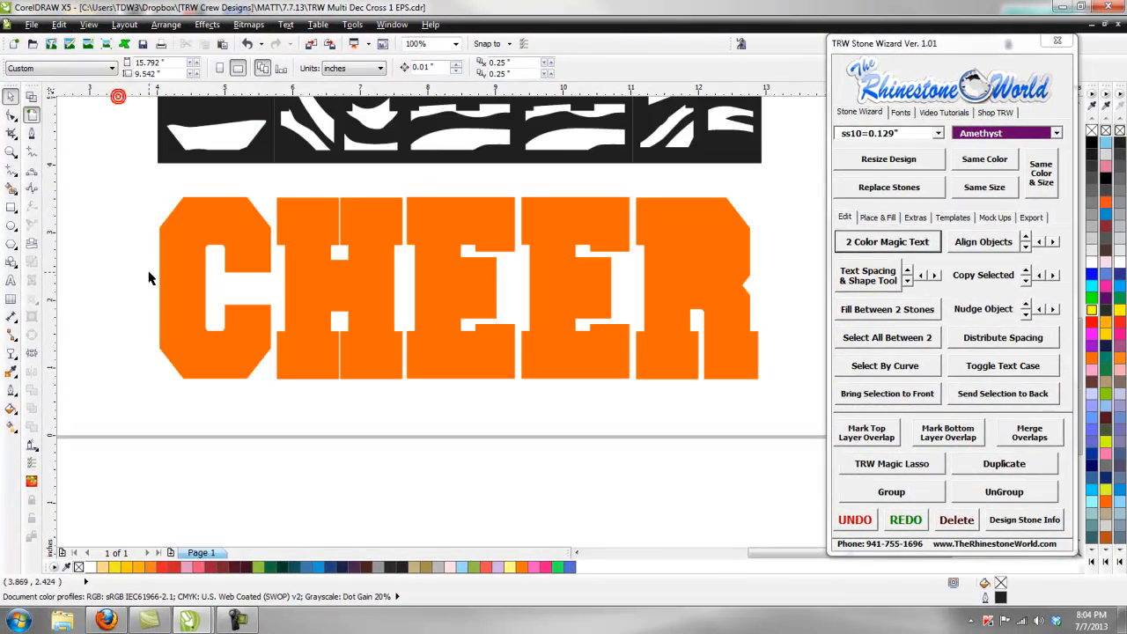
scroll(404, 238, down, 1)
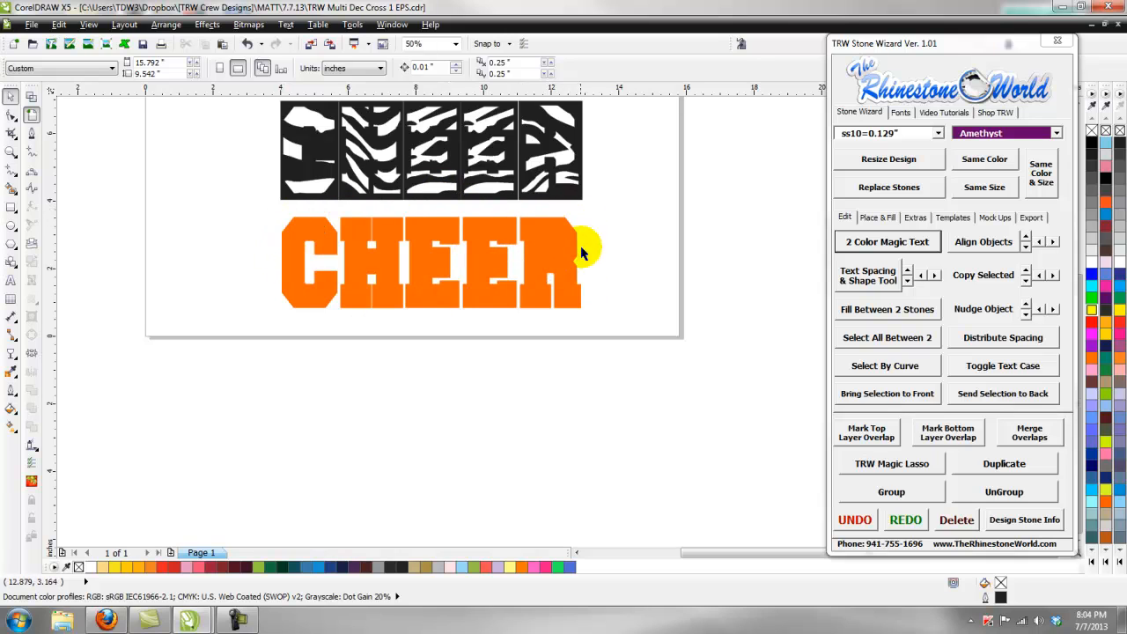
click(88, 24)
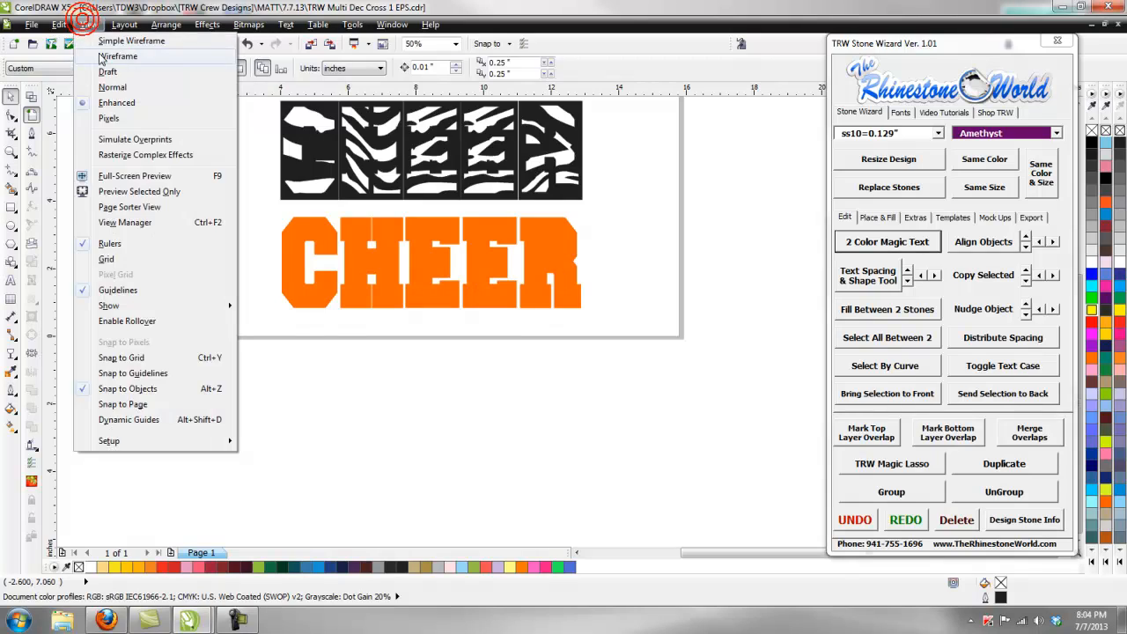
click(101, 55)
scroll(539, 293, up, 1)
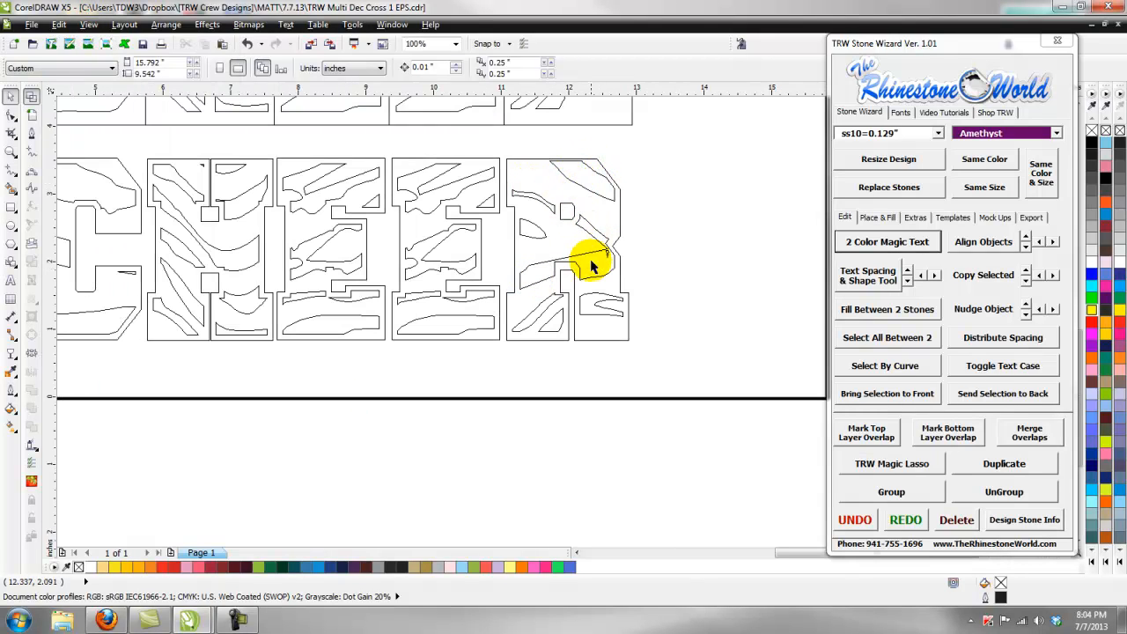
scroll(384, 256, down, 1)
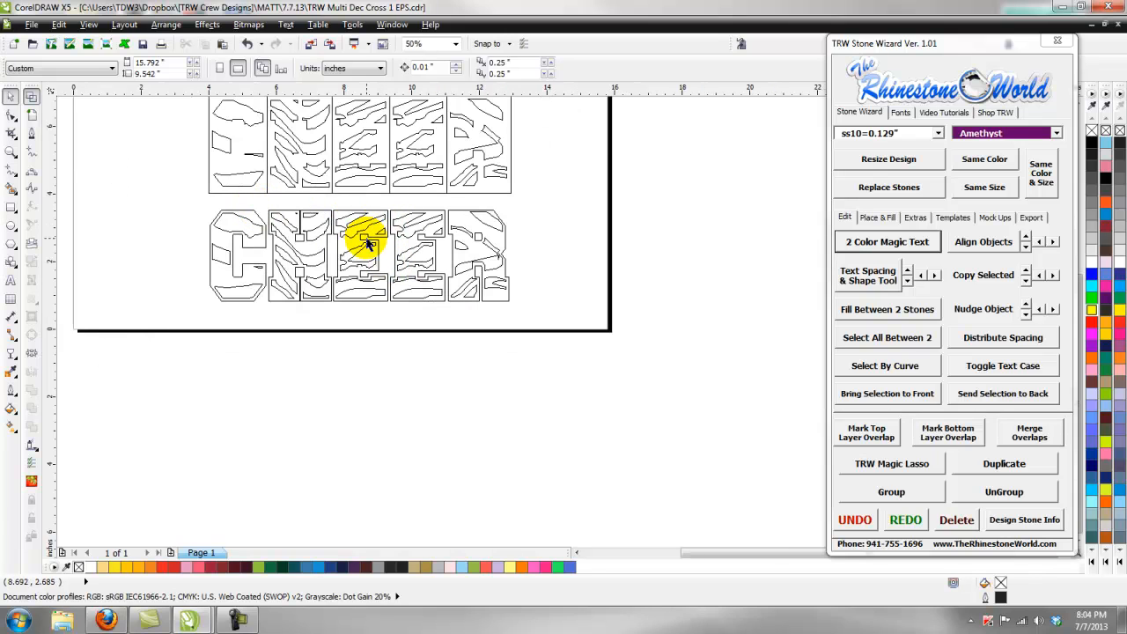
click(89, 24)
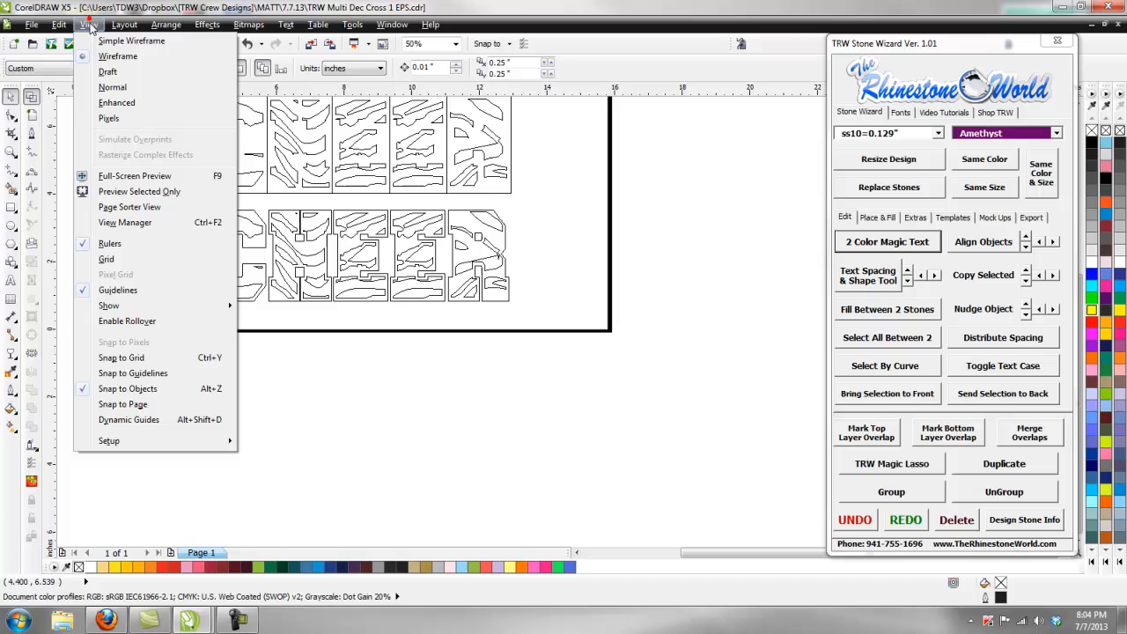
click(109, 102)
Step: Create a boundary outline around all the orange CHEER pieces, and undo a test move of that outline
drag(187, 199, 597, 322)
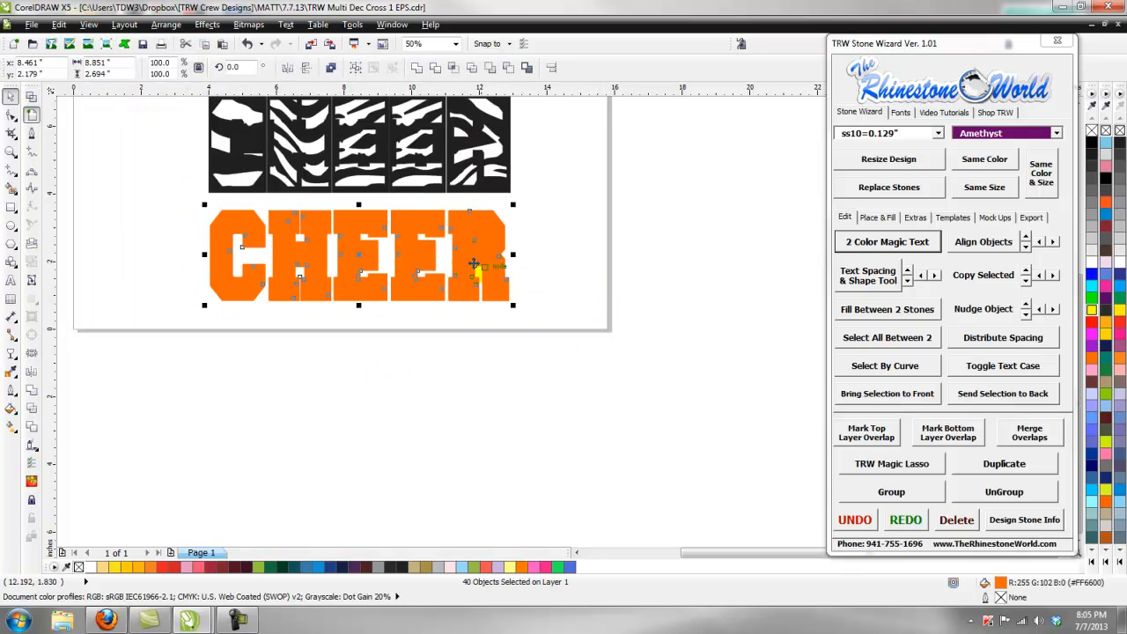
click(532, 70)
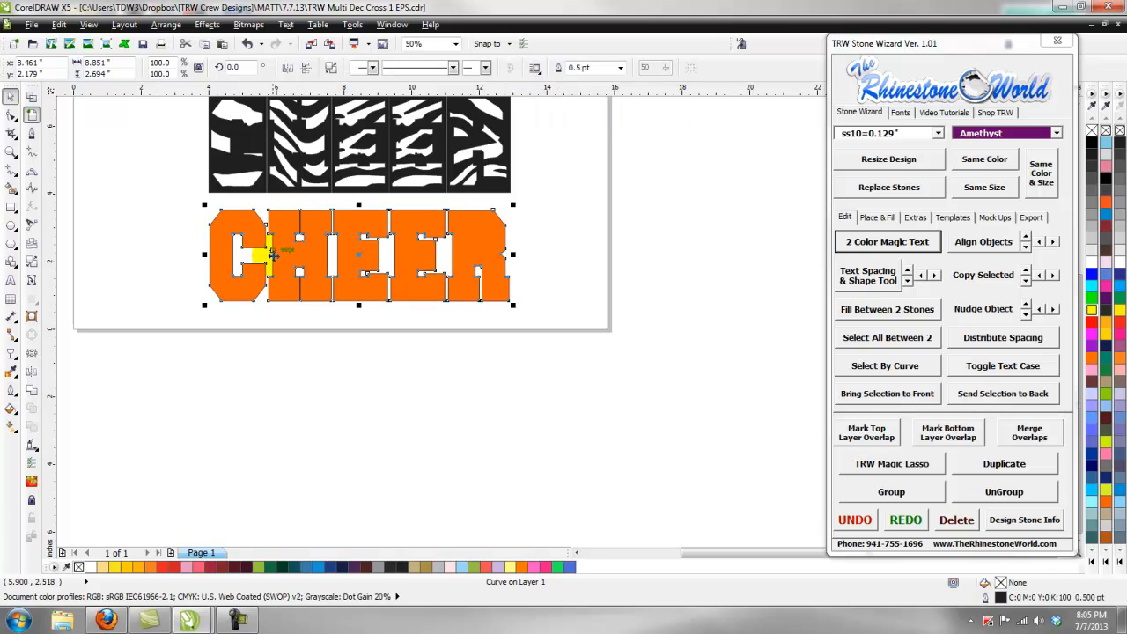
drag(506, 266, 637, 399)
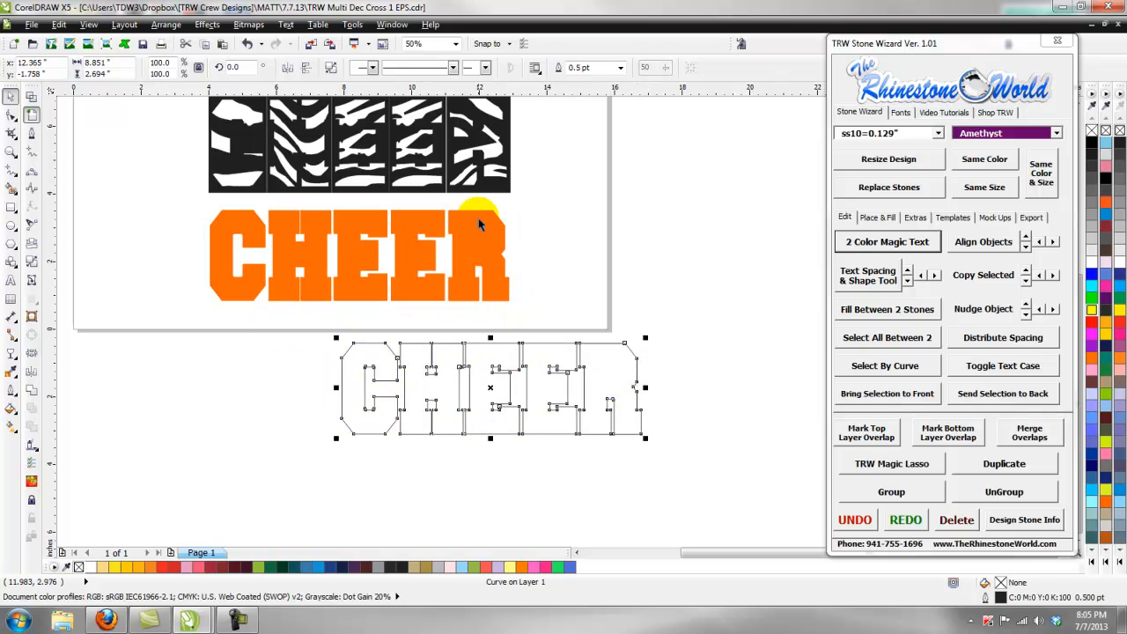
key(ctrl+z)
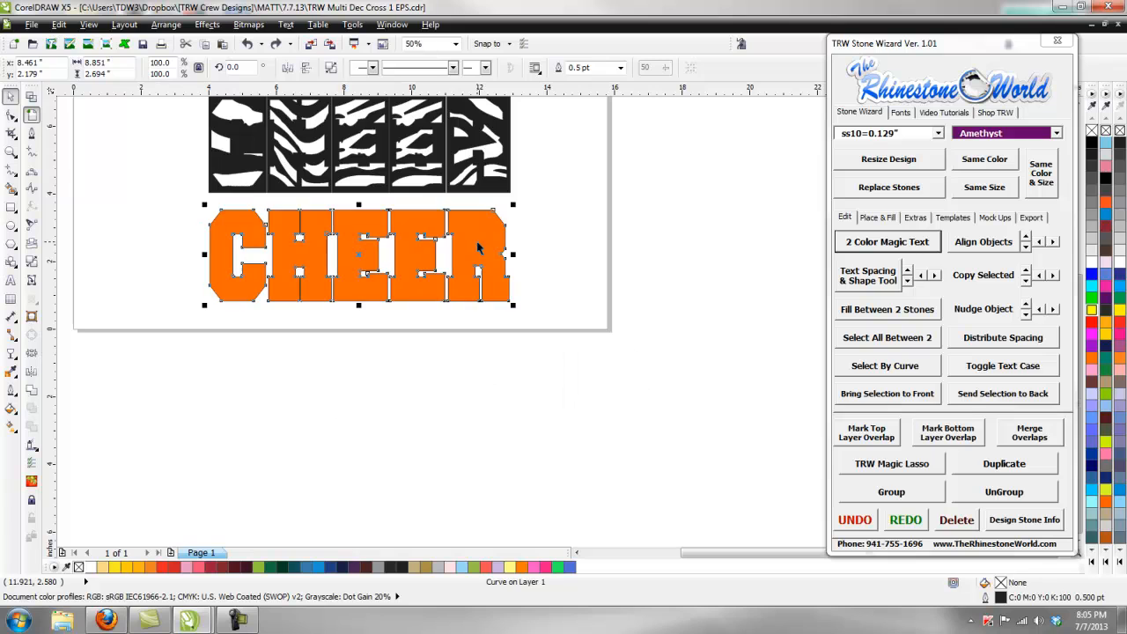
Step: Apply an Island Fill of one outside island of ss10 Amethyst stones to the CHEER boundary
scroll(370, 235, up, 1)
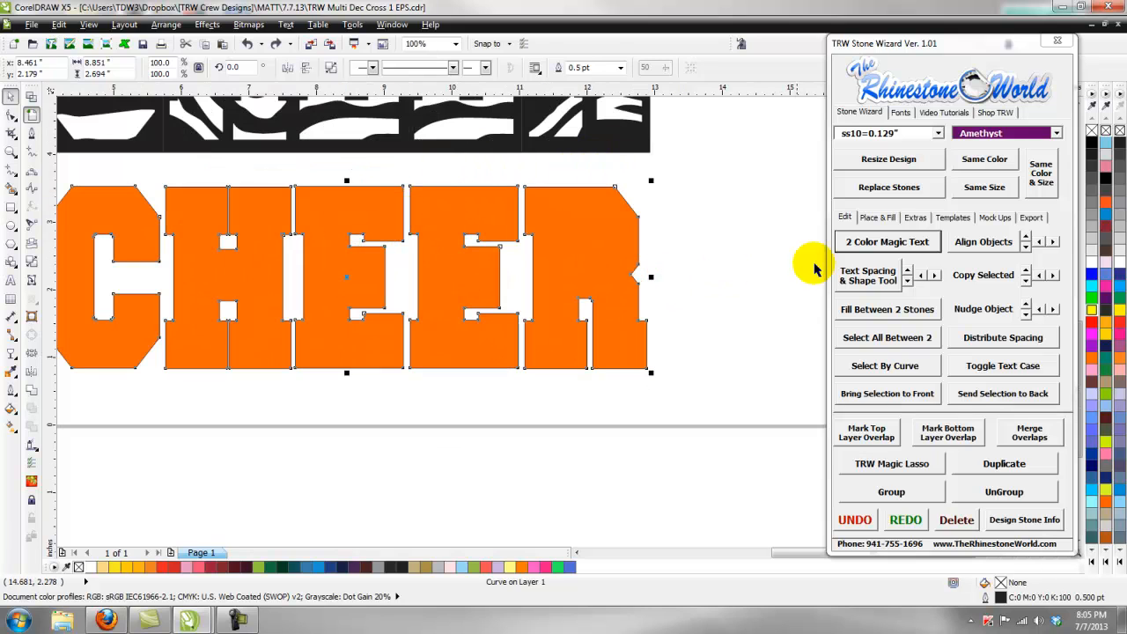
click(885, 220)
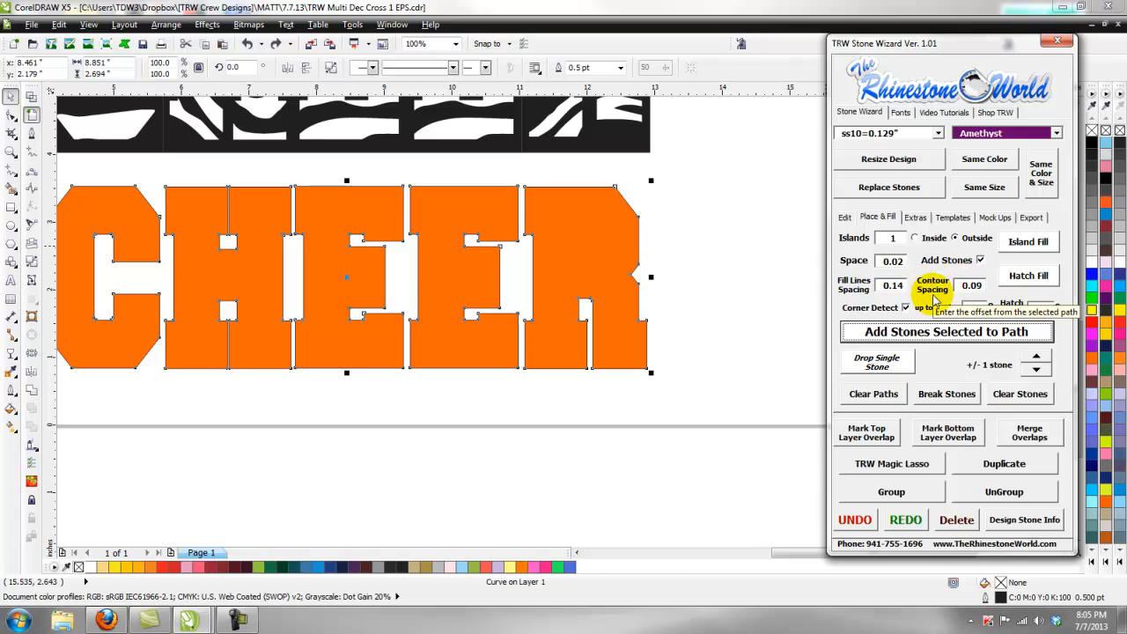
click(1027, 243)
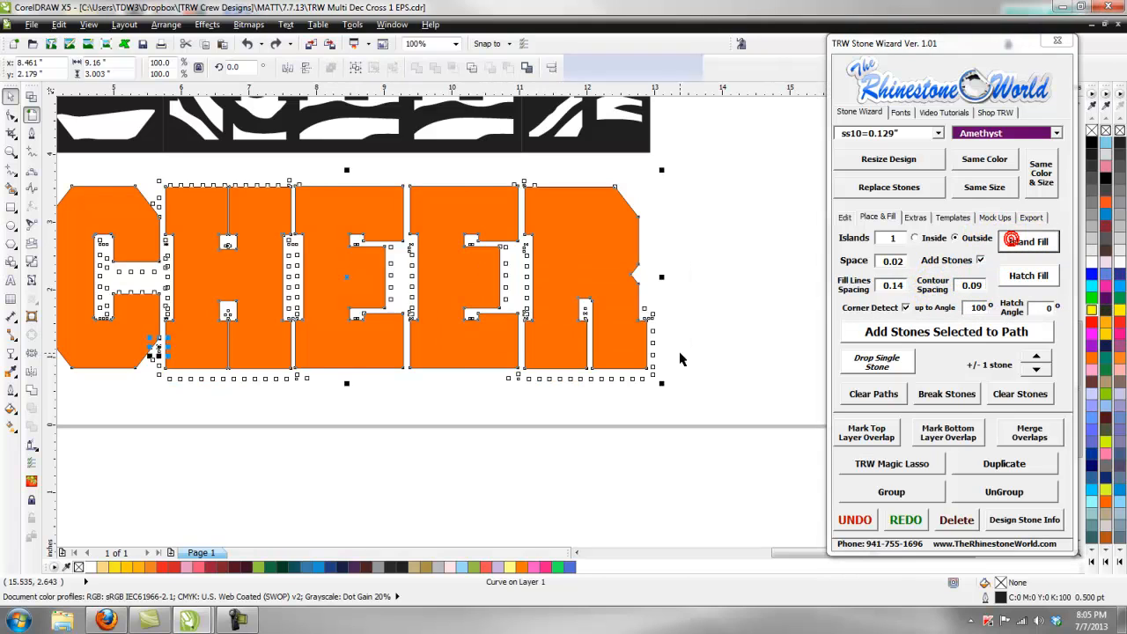
click(407, 440)
scroll(402, 394, down, 2)
scroll(254, 332, up, 2)
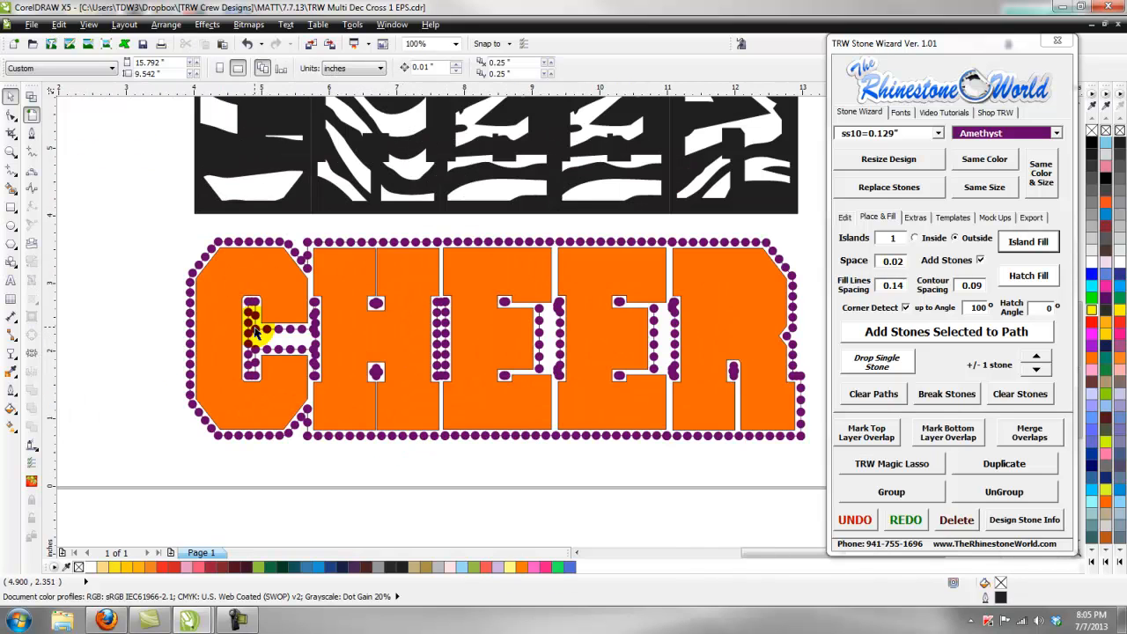
Step: Clear the stone paths from the orange design and delete the leftover black boundary outline around its letters
scroll(164, 258, down, 2)
drag(193, 253, 533, 365)
click(872, 394)
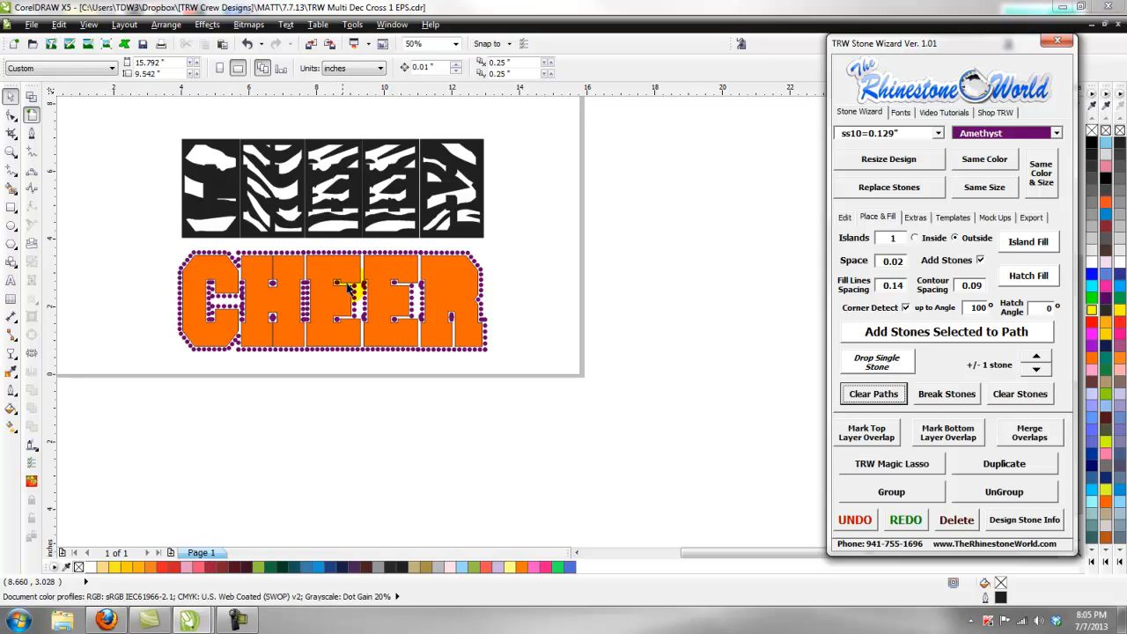
click(564, 327)
scroll(465, 327, up, 2)
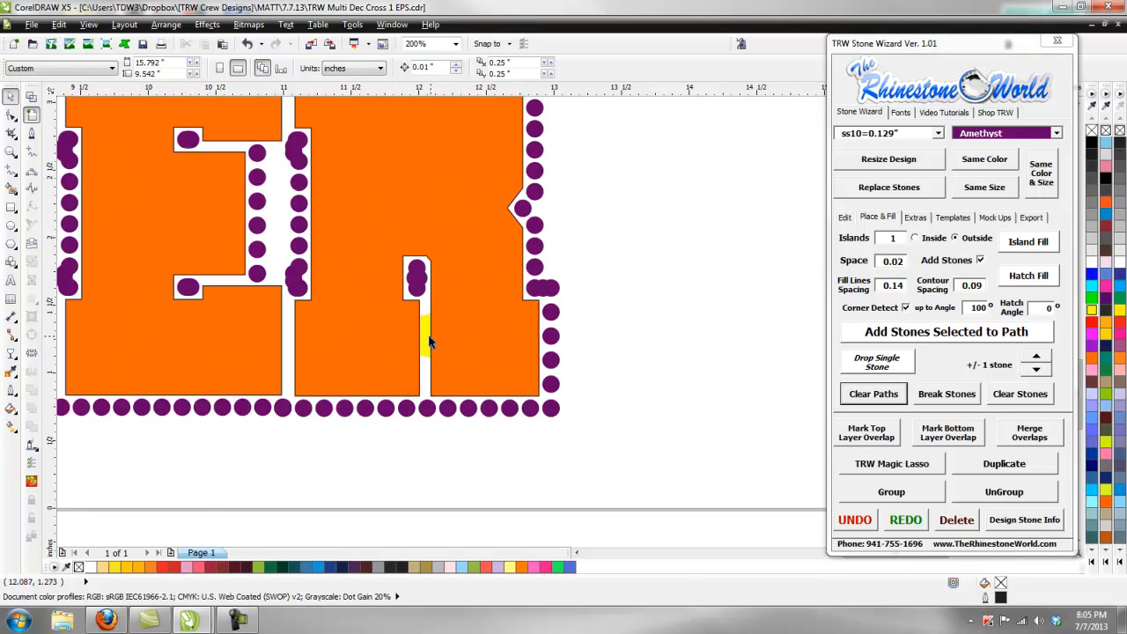
click(431, 344)
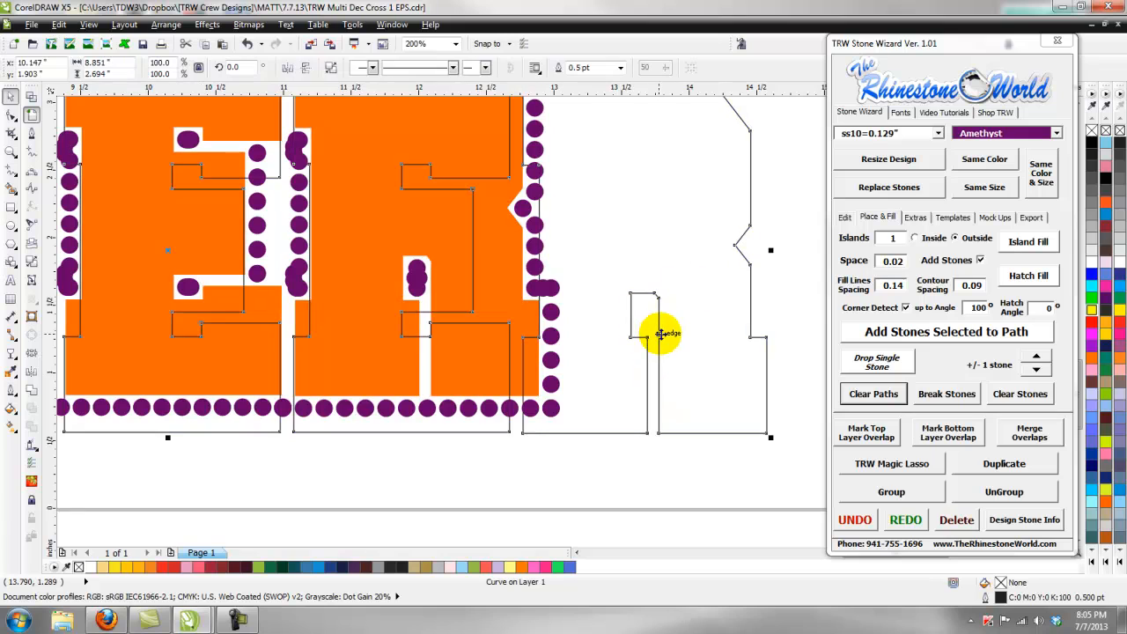
click(660, 333)
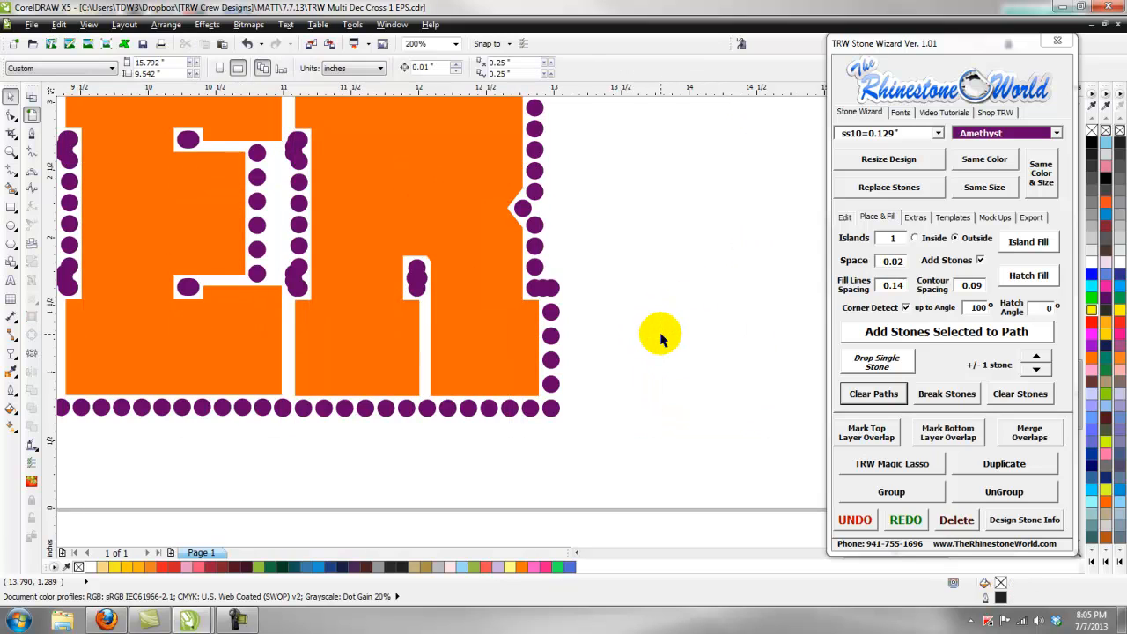
Step: Mark the top-layer overlaps among all Amethyst stones and delete the marked red stones
scroll(448, 258, down, 1)
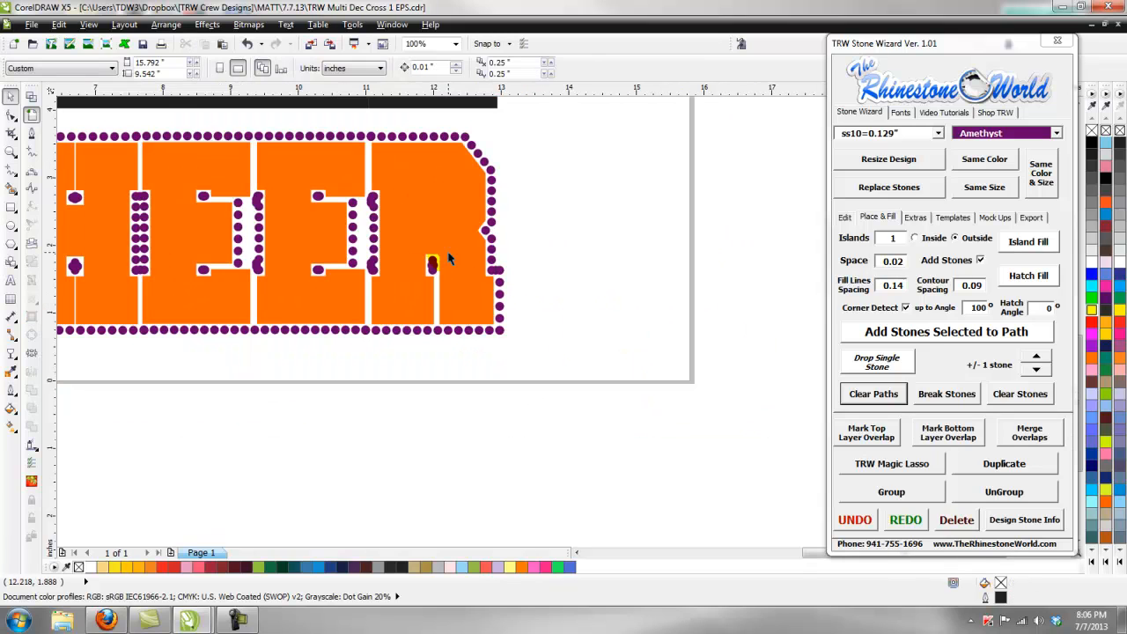
scroll(448, 258, down, 1)
scroll(293, 239, up, 1)
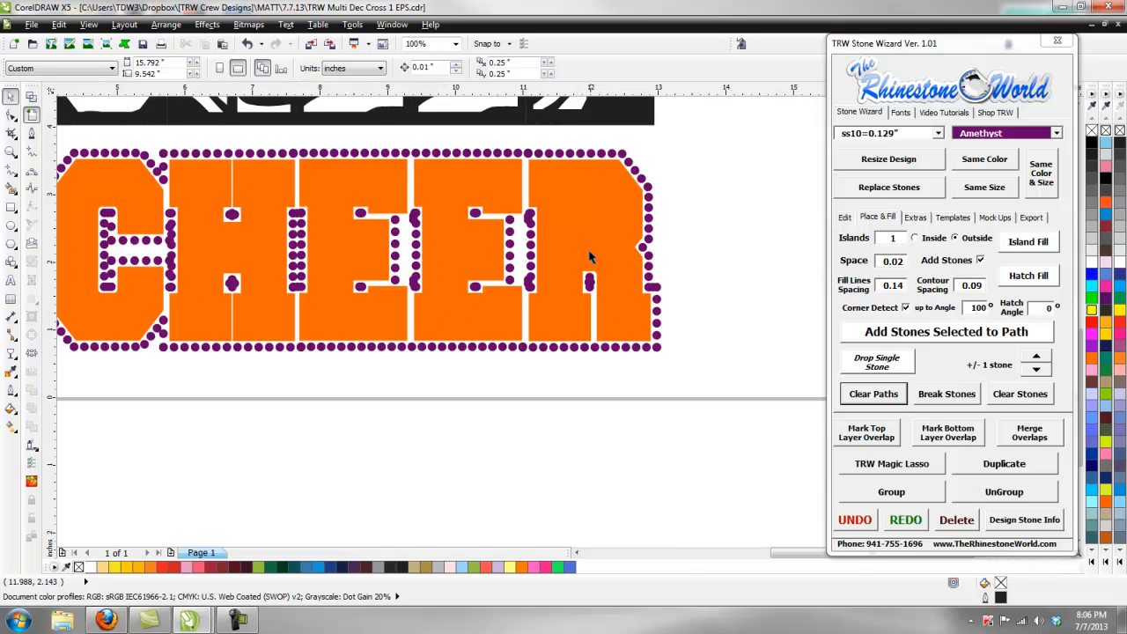
click(650, 285)
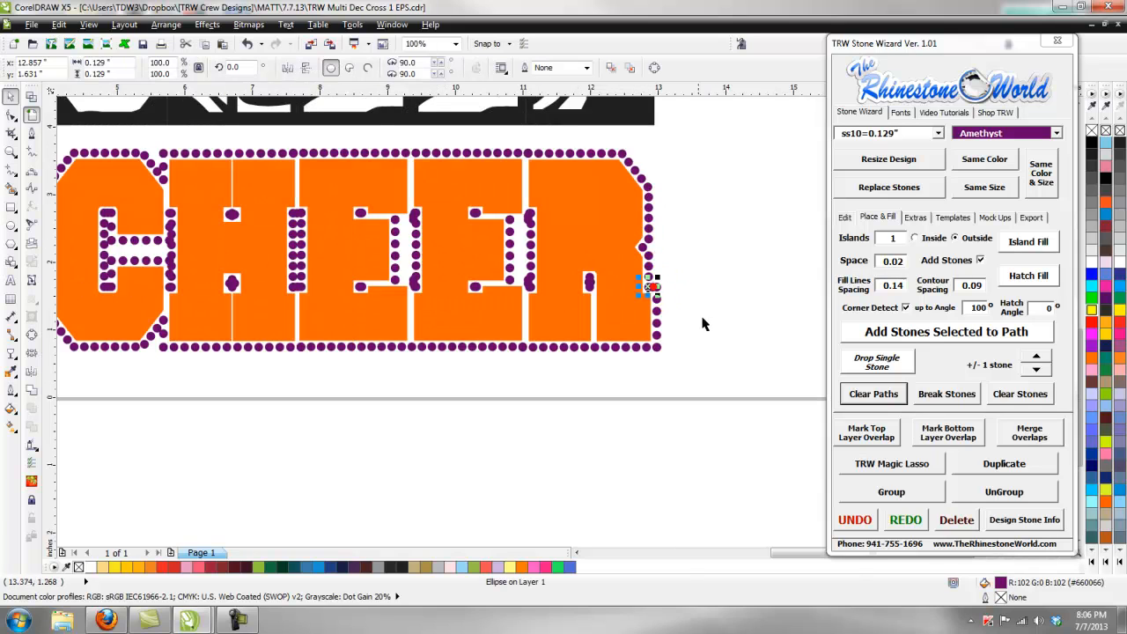
click(649, 229)
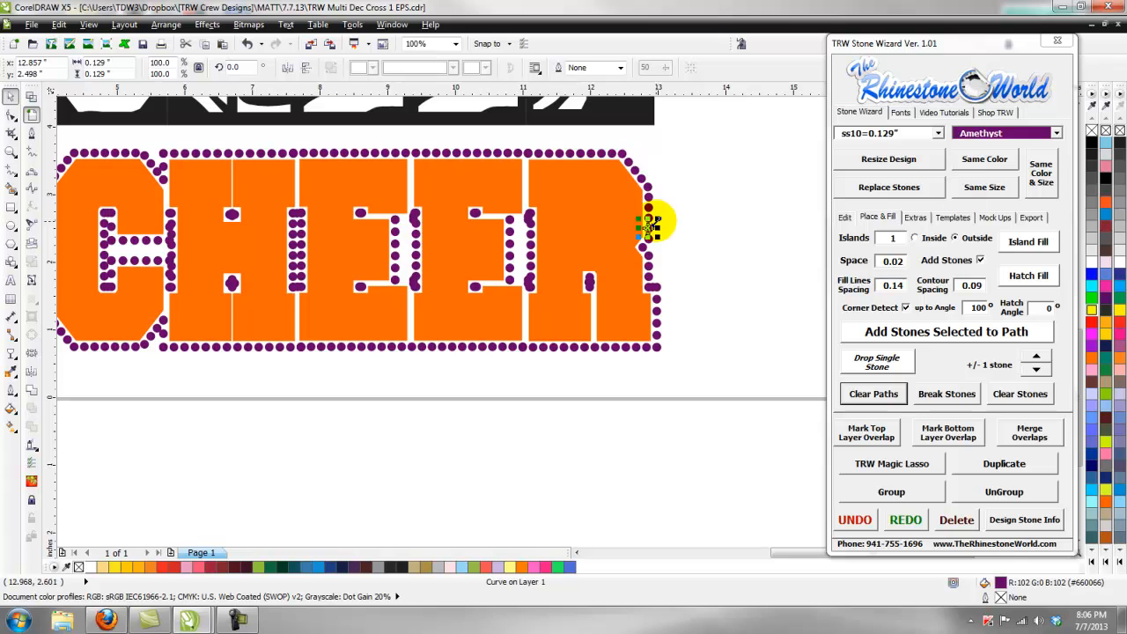
click(986, 167)
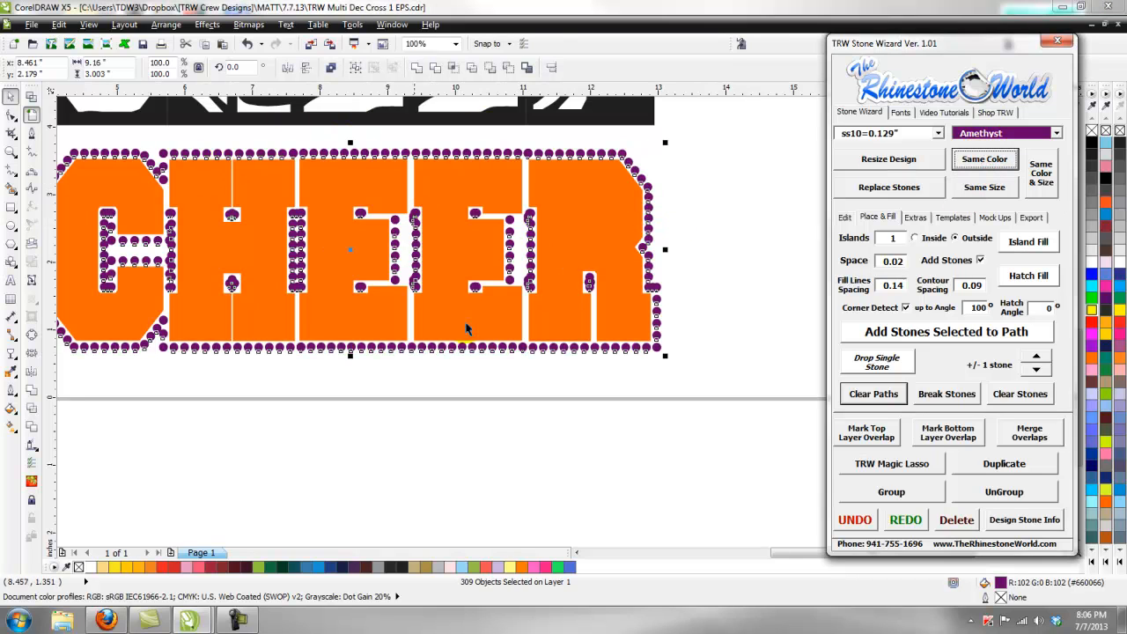
click(867, 435)
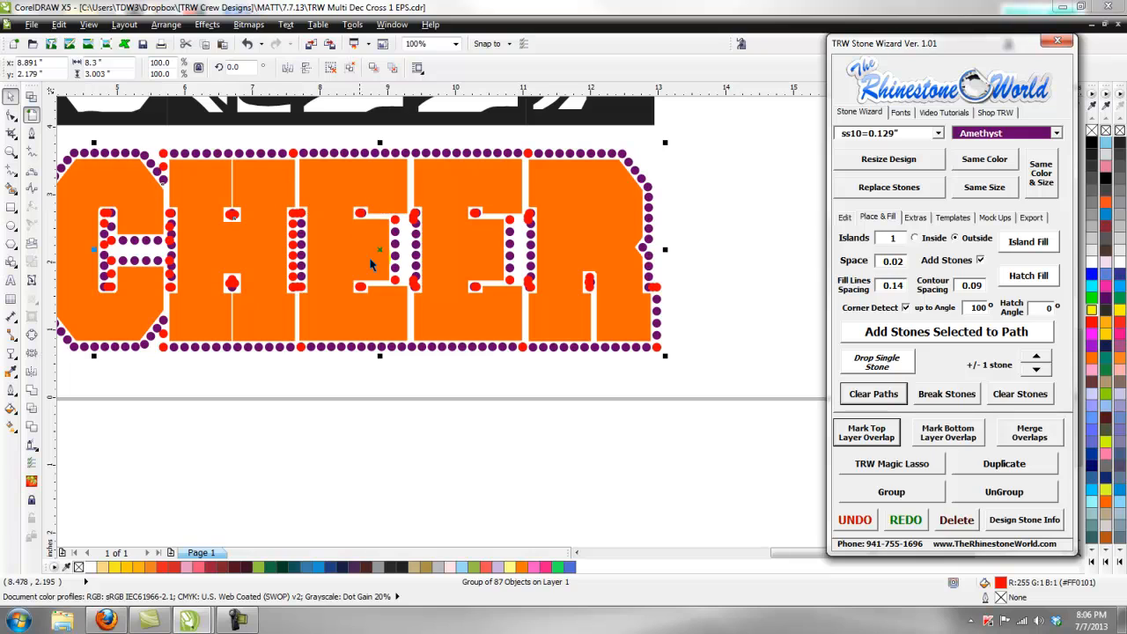
drag(290, 251, 339, 420)
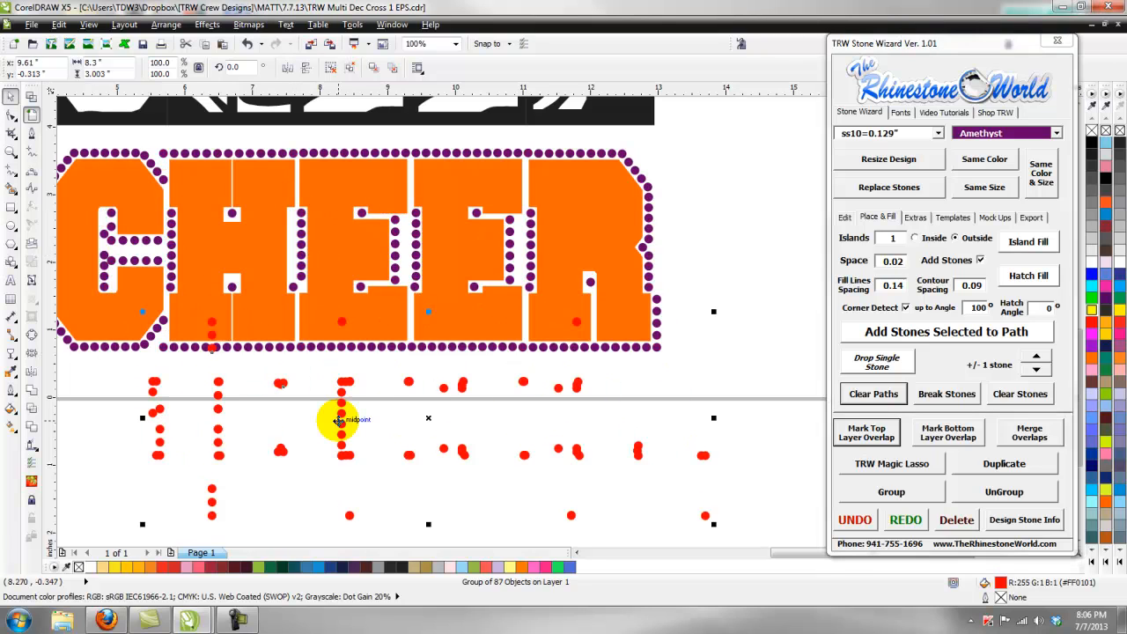
key(Delete)
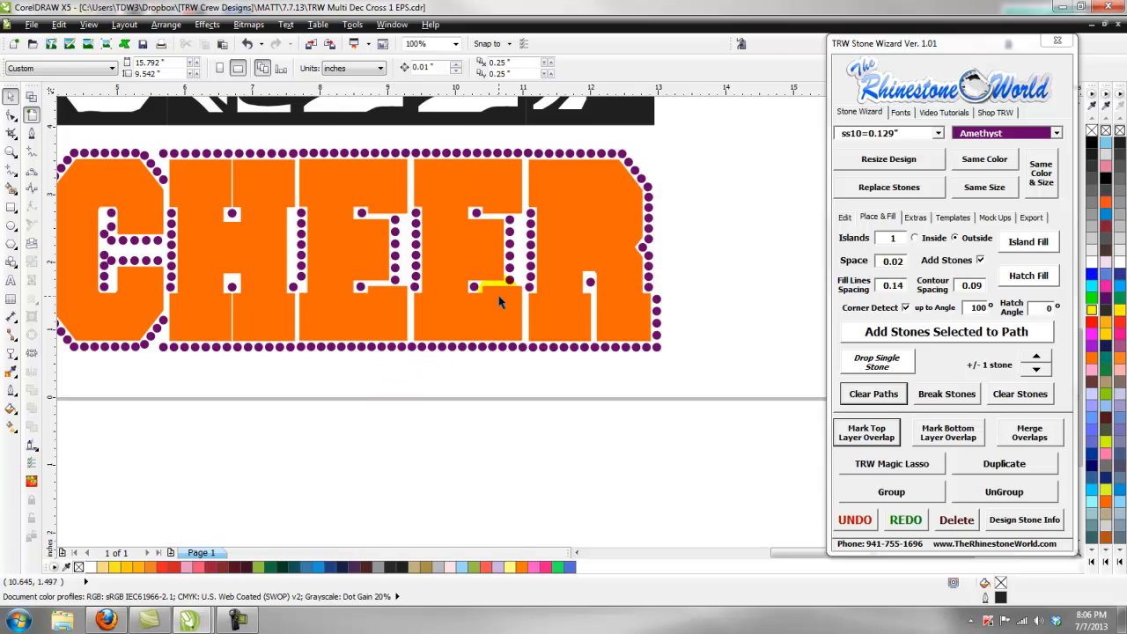
Step: Place a copy of the H's first bottom-edge stone just above it, in the lower gap between the C and H
scroll(499, 301, down, 1)
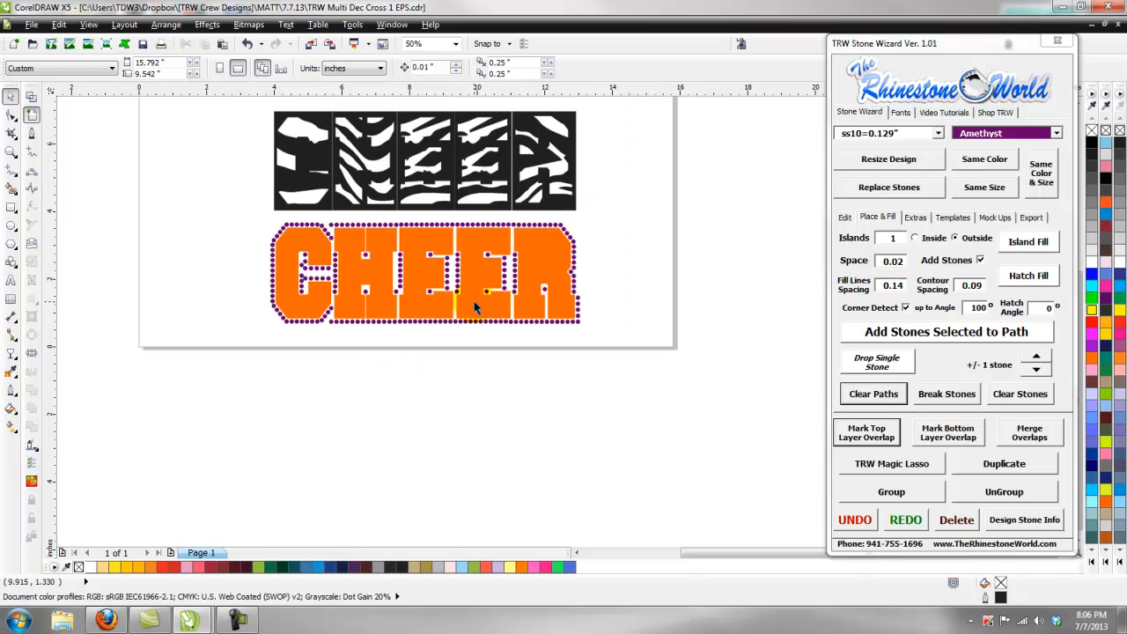
scroll(264, 277, up, 2)
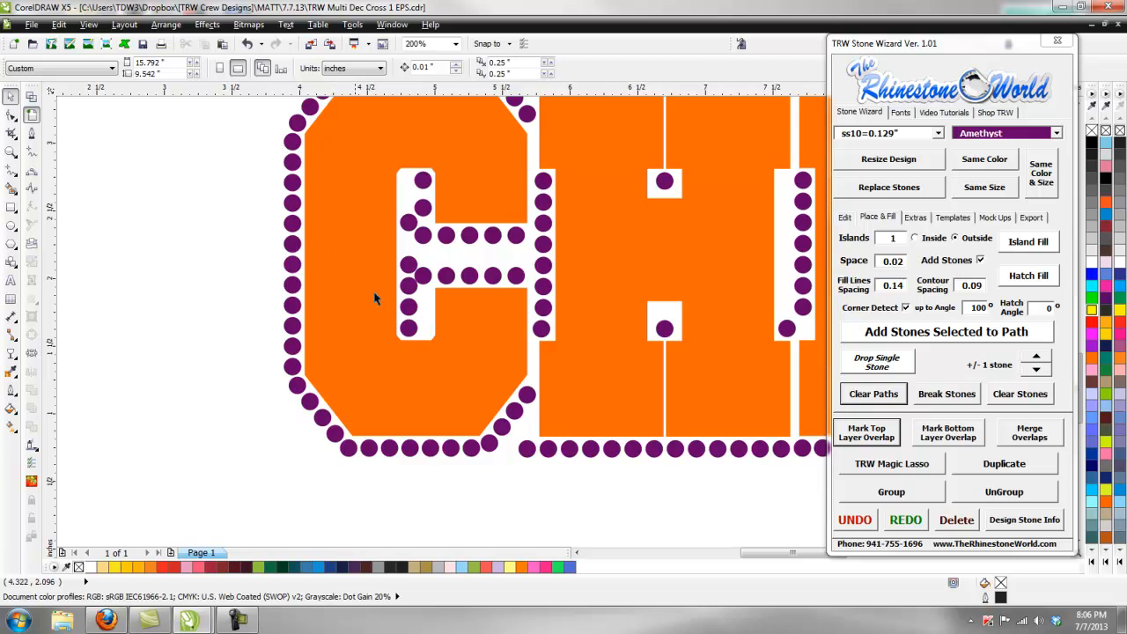
scroll(523, 432, up, 2)
drag(532, 451, 530, 430)
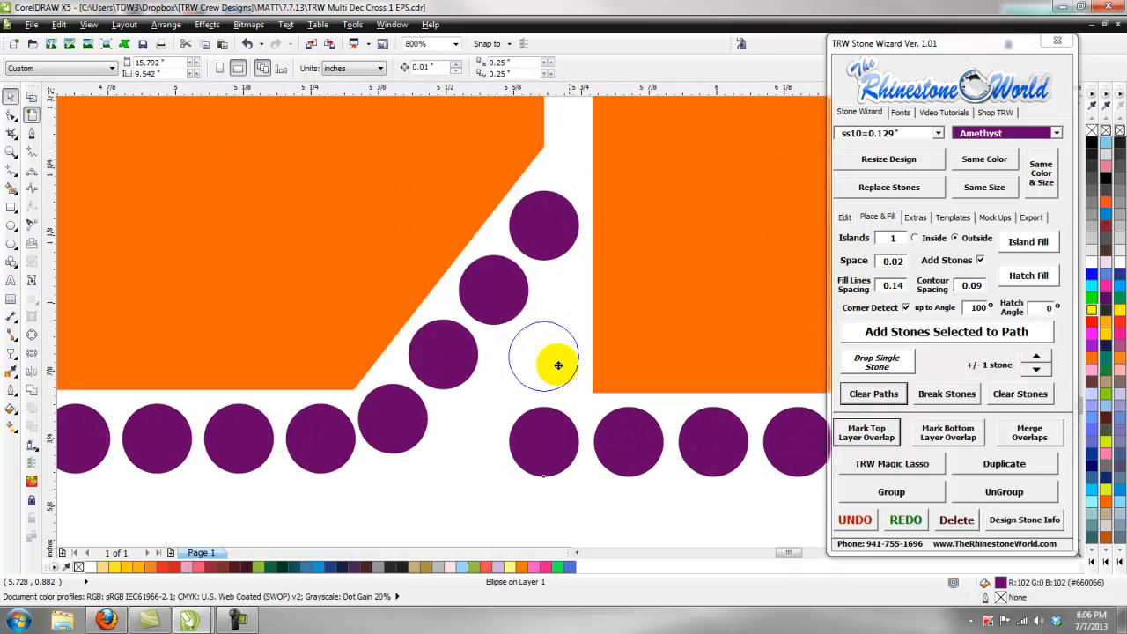
drag(558, 364, 549, 366)
scroll(548, 363, down, 3)
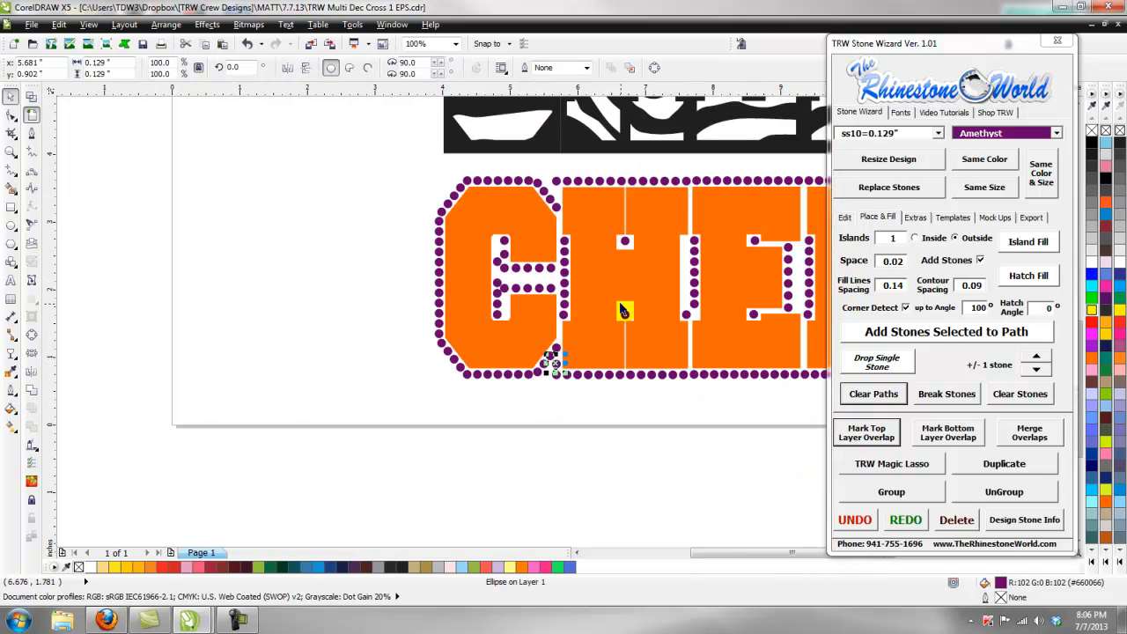
Step: Center the single stones in the lower and upper openings of the H
scroll(542, 361, up, 4)
drag(710, 483, 712, 429)
scroll(715, 435, down, 2)
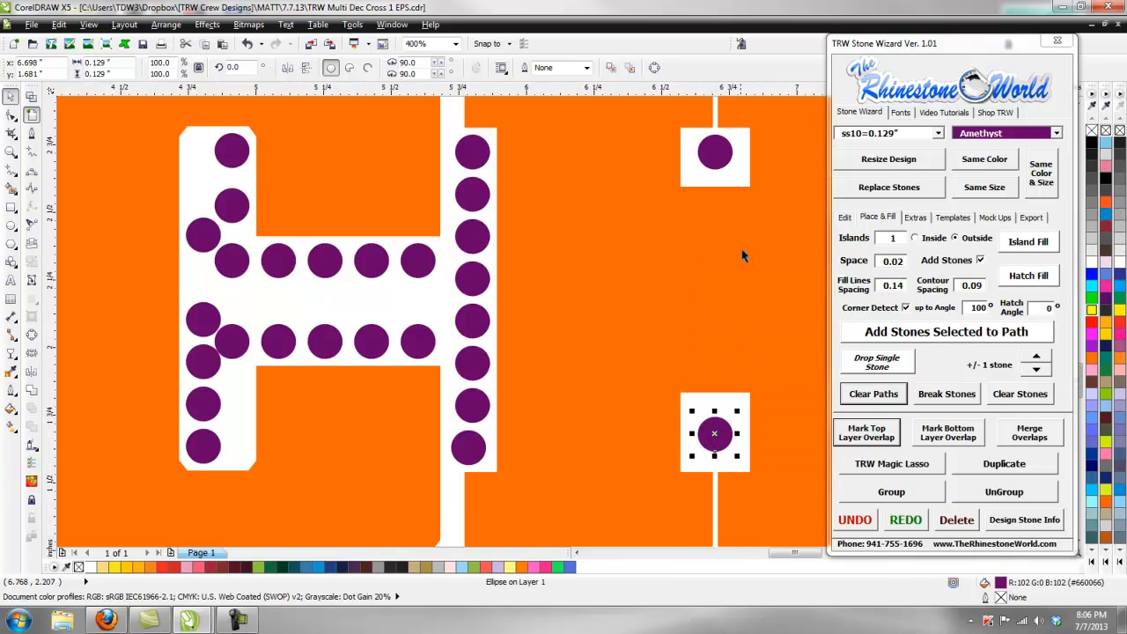
scroll(719, 156, up, 1)
drag(718, 147, 719, 155)
scroll(719, 155, down, 2)
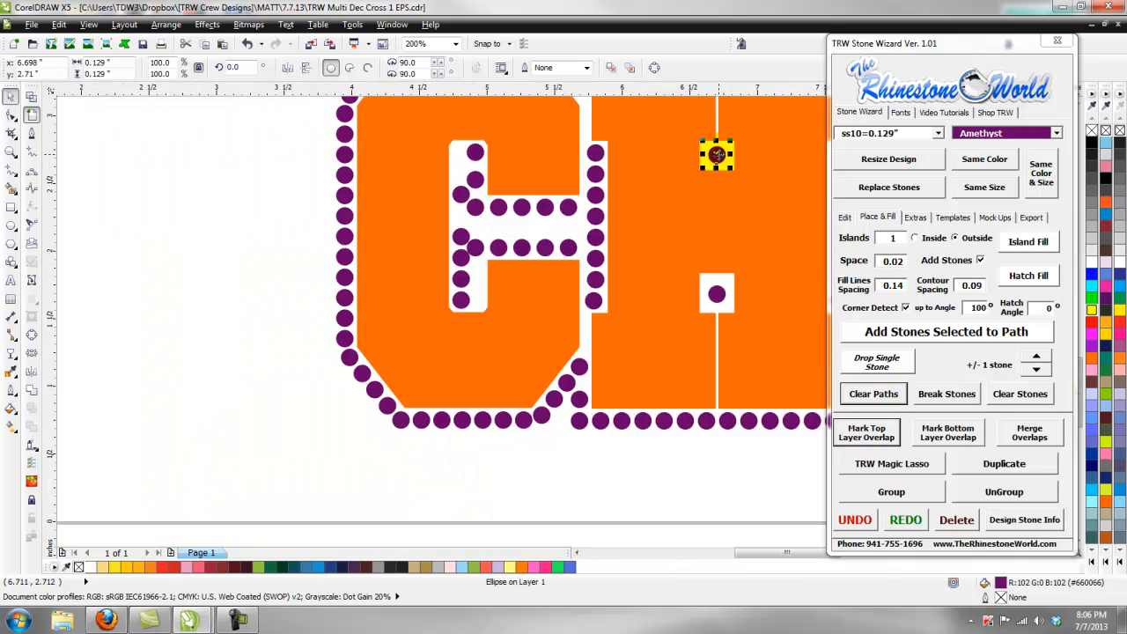
Step: Delete the four crowded stones inside the C where its vertical opening meets the two horizontal rows
scroll(464, 191, up, 1)
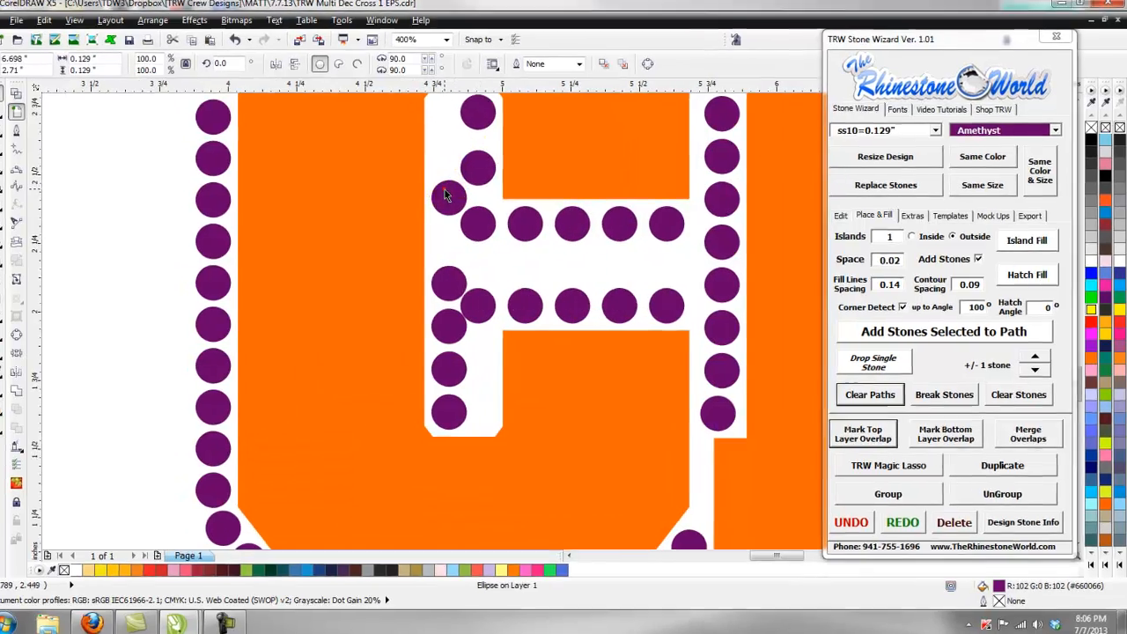
click(457, 200)
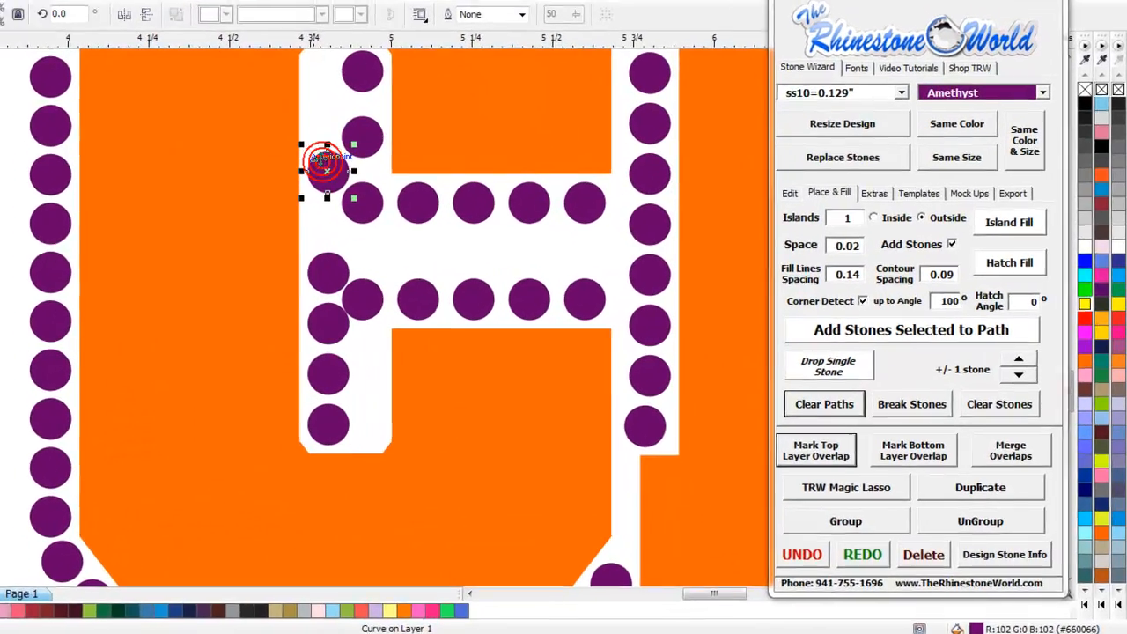
key(Delete)
click(317, 135)
key(Delete)
click(338, 292)
key(Delete)
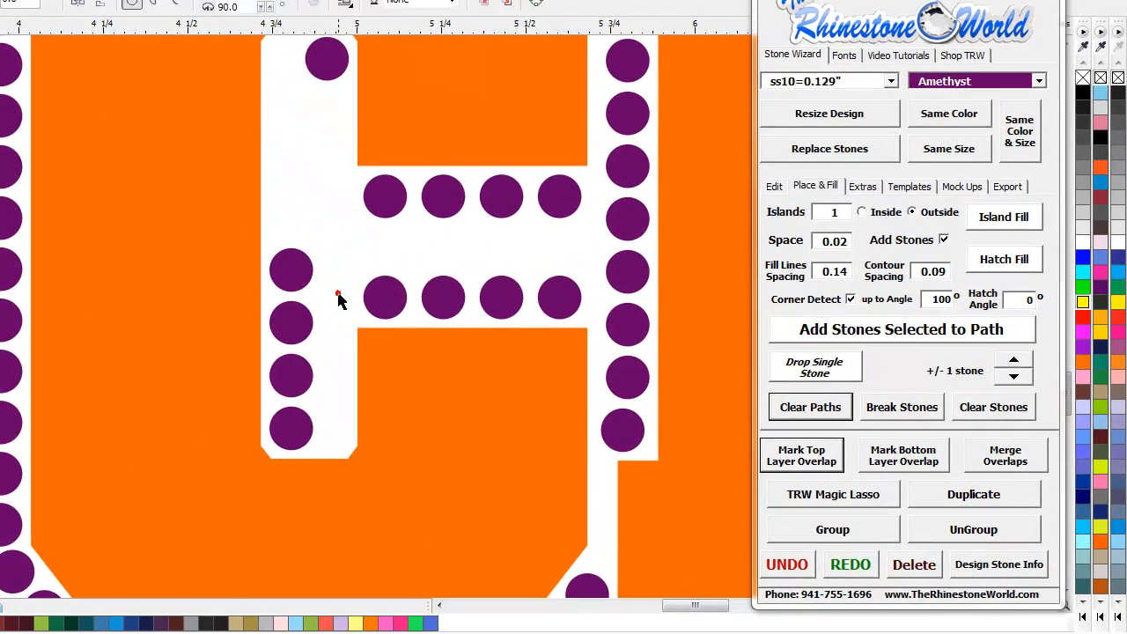
key(Delete)
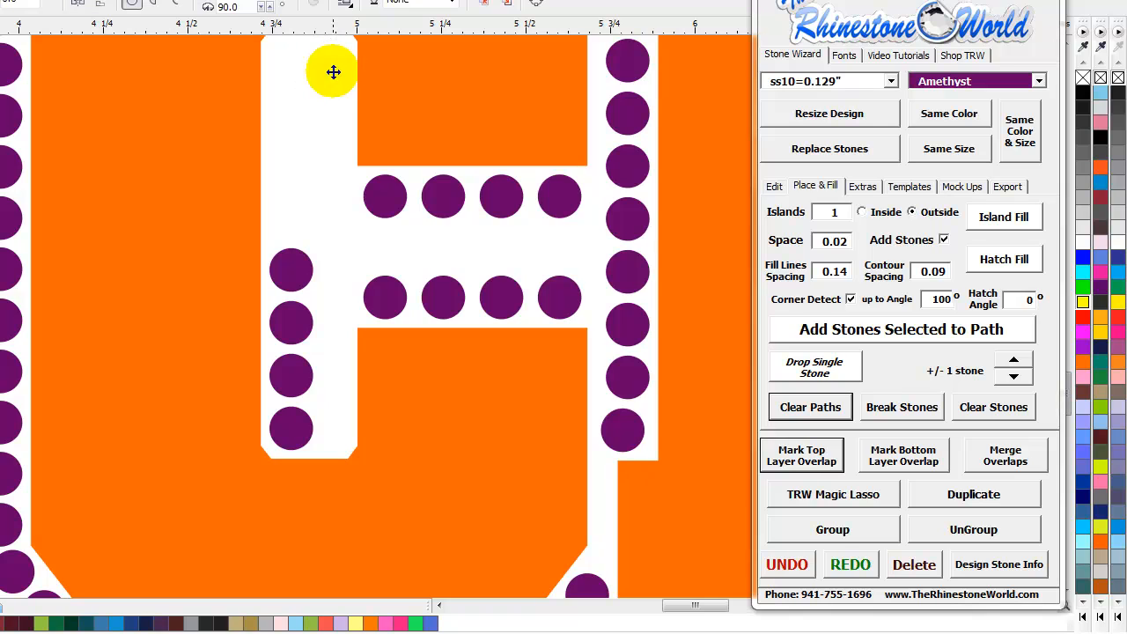
Step: Line up the top stone in the C's opening with the left column, and delete the three stones between it and the bottom stone
click(297, 266)
drag(304, 269, 284, 56)
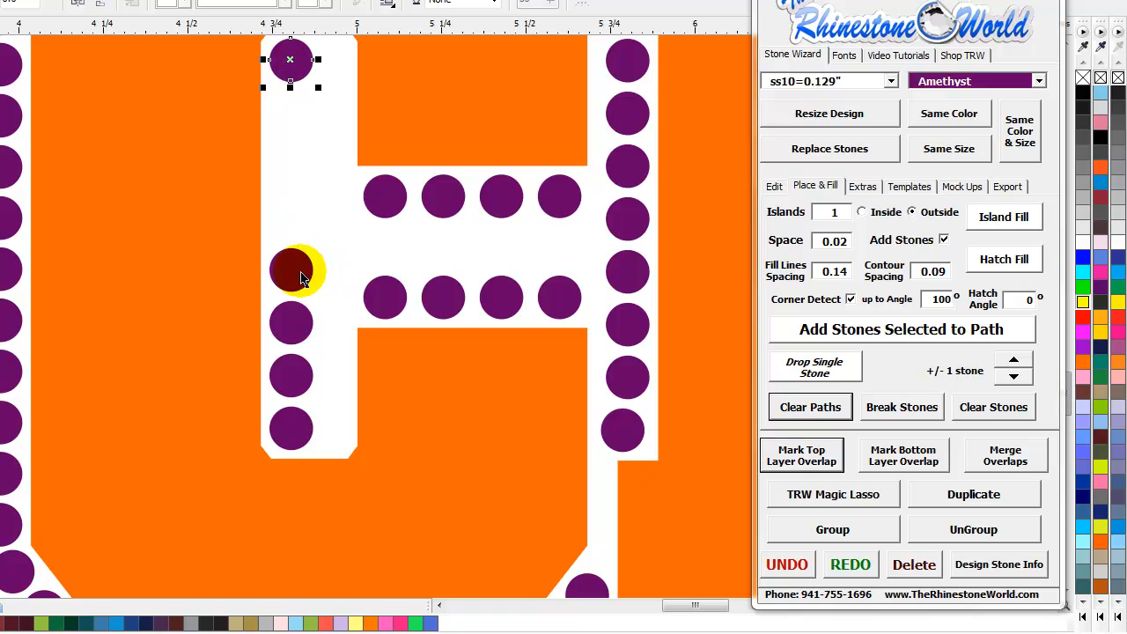
drag(324, 214, 293, 309)
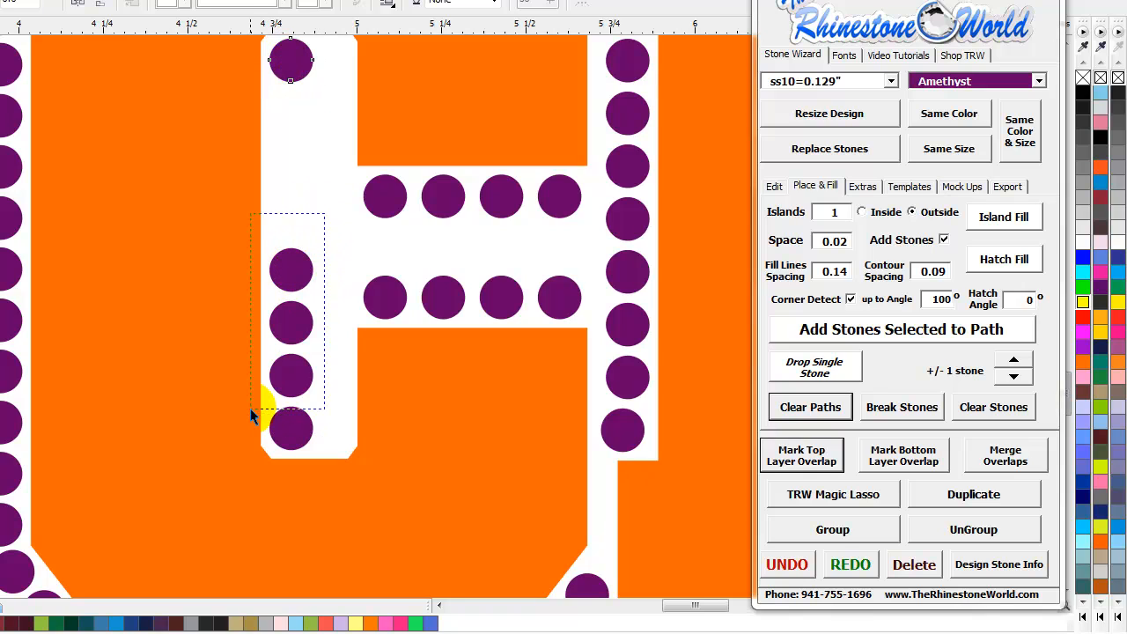
drag(250, 409, 250, 409)
key(Delete)
Step: Use Fill Between 2 Stones on the top and bottom stones of the C's vertical opening
click(284, 57)
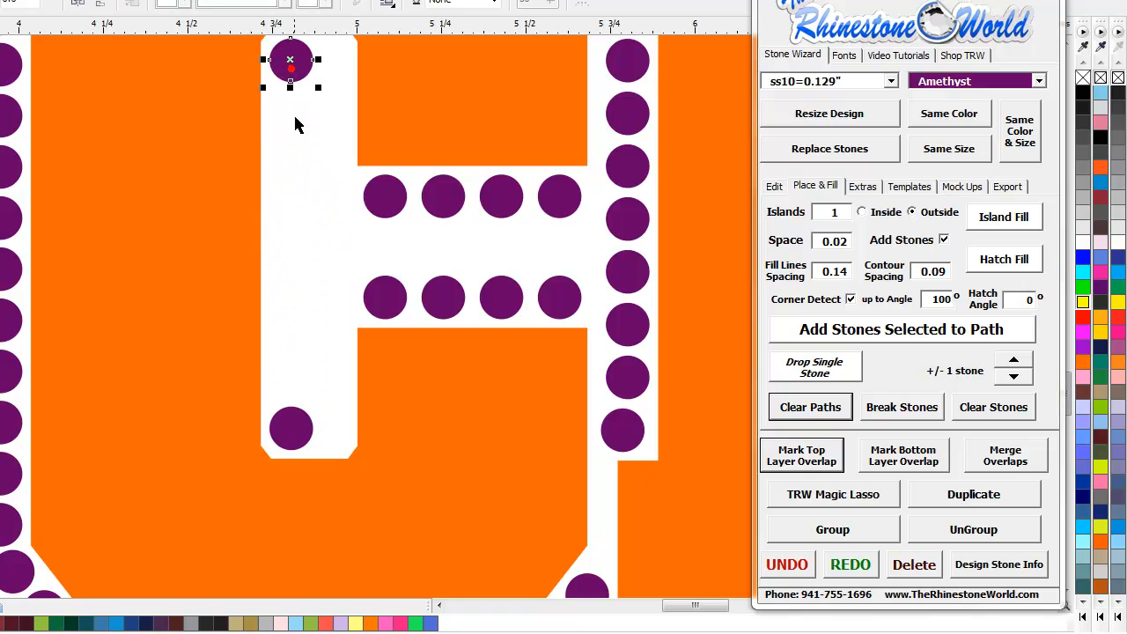
shift+click(302, 451)
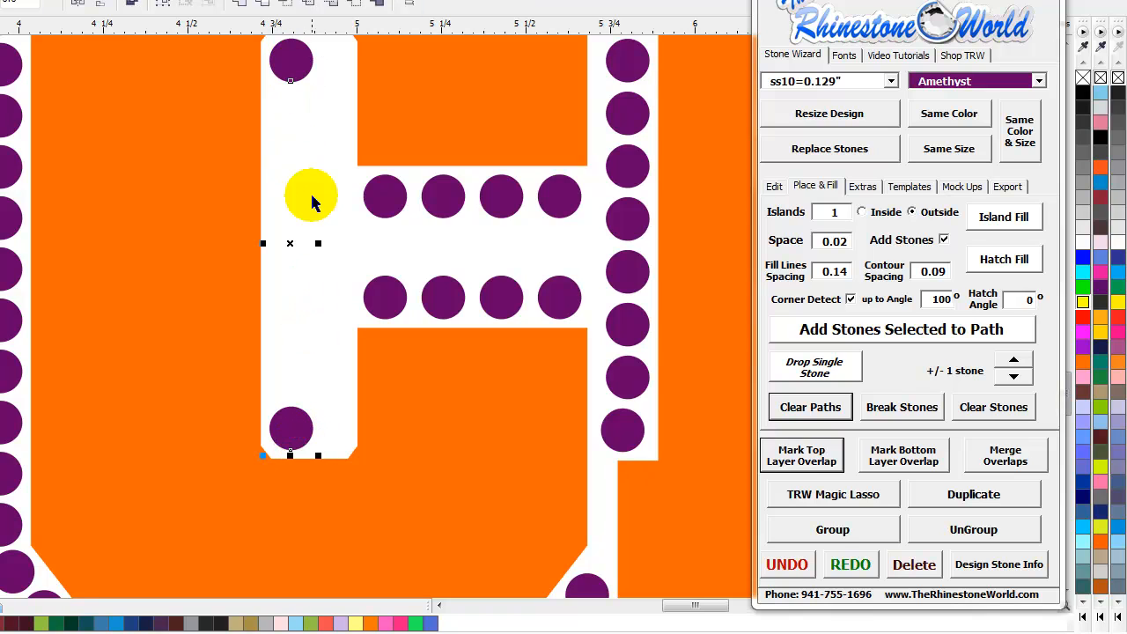
click(774, 186)
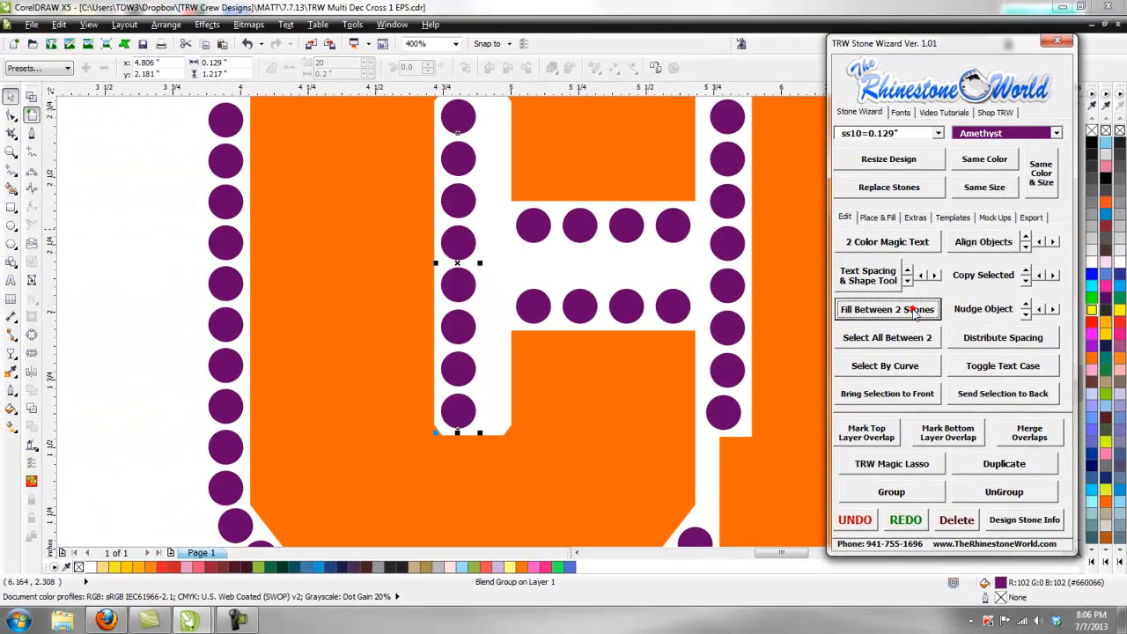
click(911, 310)
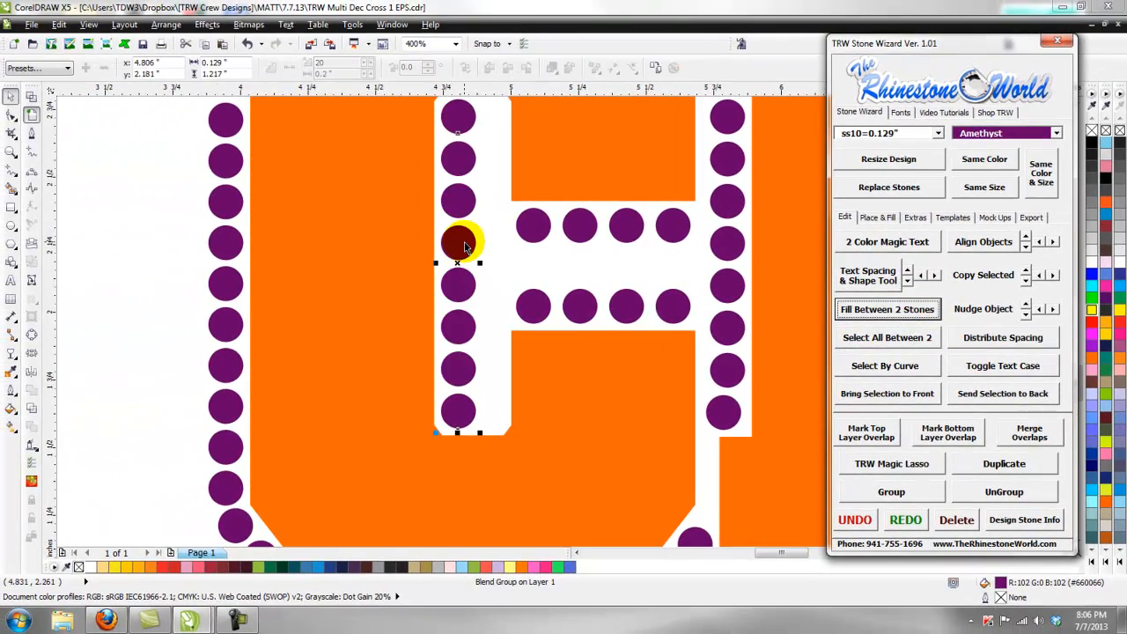
Step: Shift the filled column slightly left inside the C's opening, and copy it to the right with Copy Selected
scroll(464, 249, up, 1)
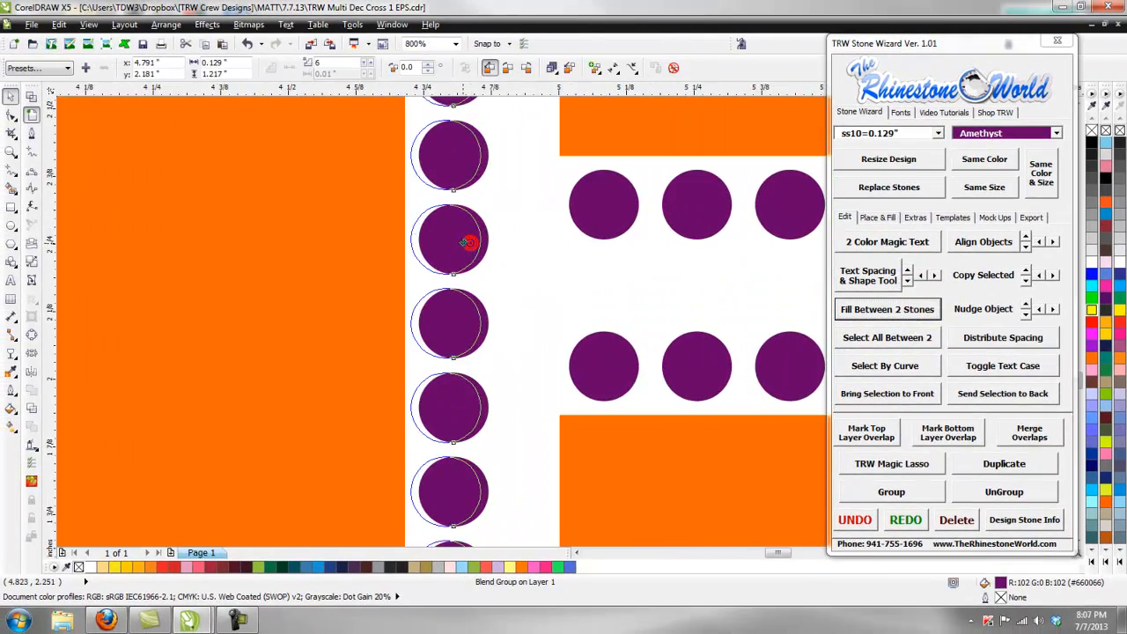
drag(461, 242, 539, 248)
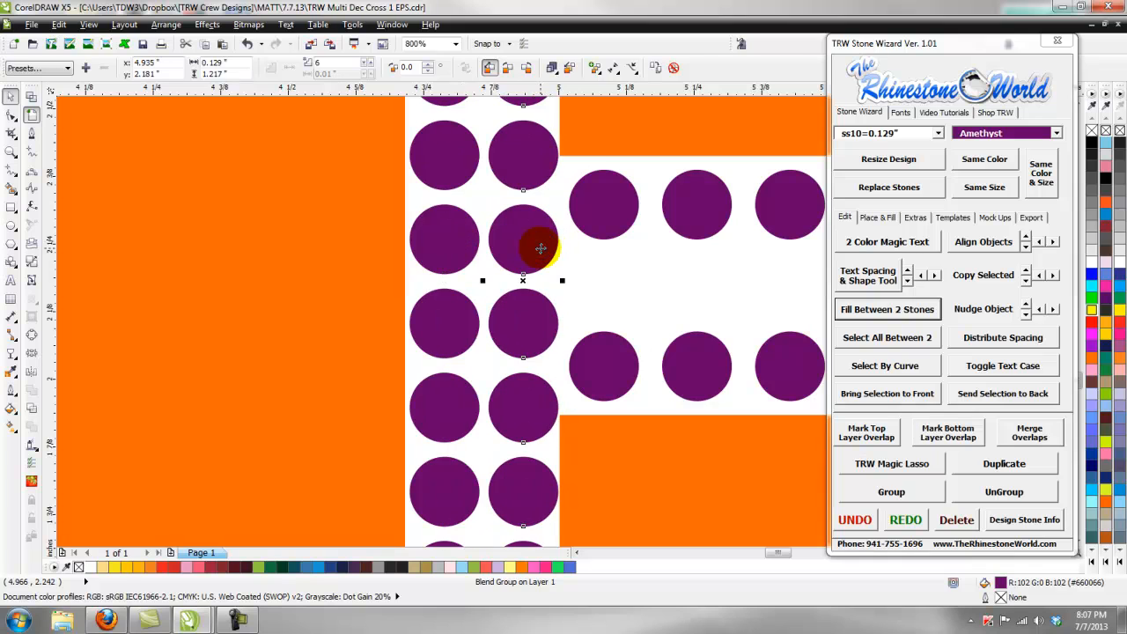
key(Delete)
click(450, 252)
scroll(477, 263, down, 2)
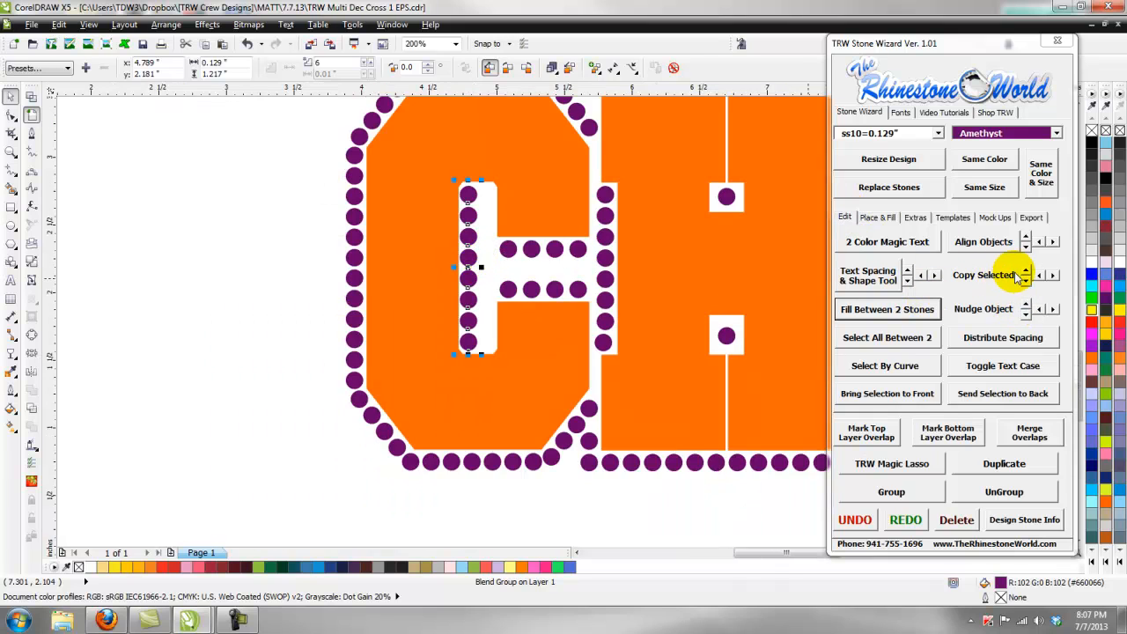
click(1054, 276)
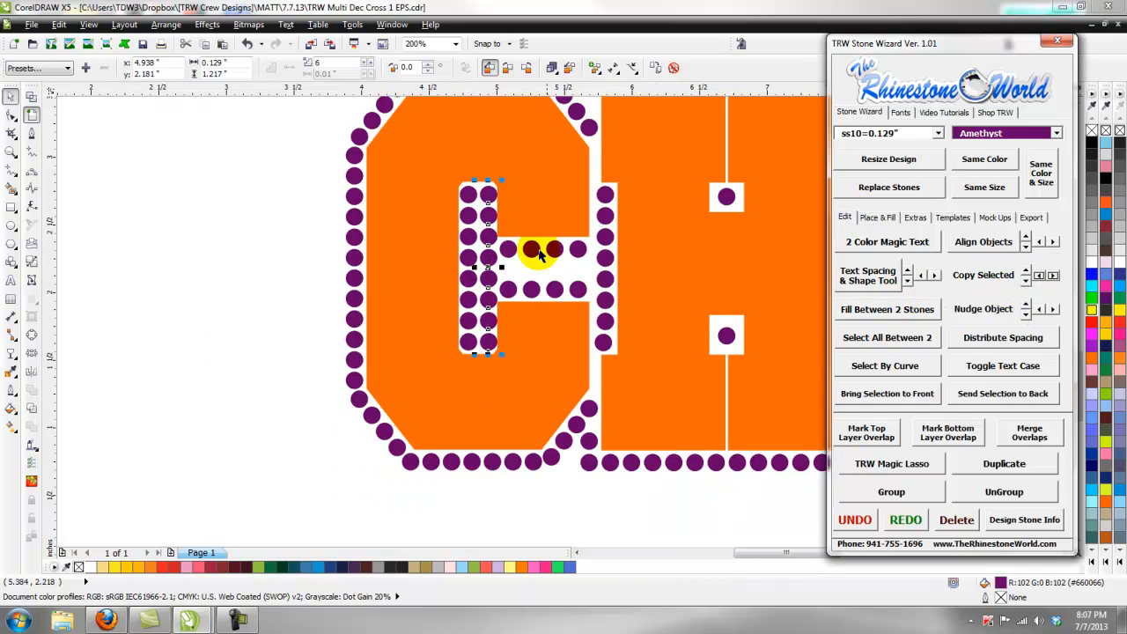
Step: Center both stone columns together in the C's vertical opening, and break them into individual stones
click(476, 244)
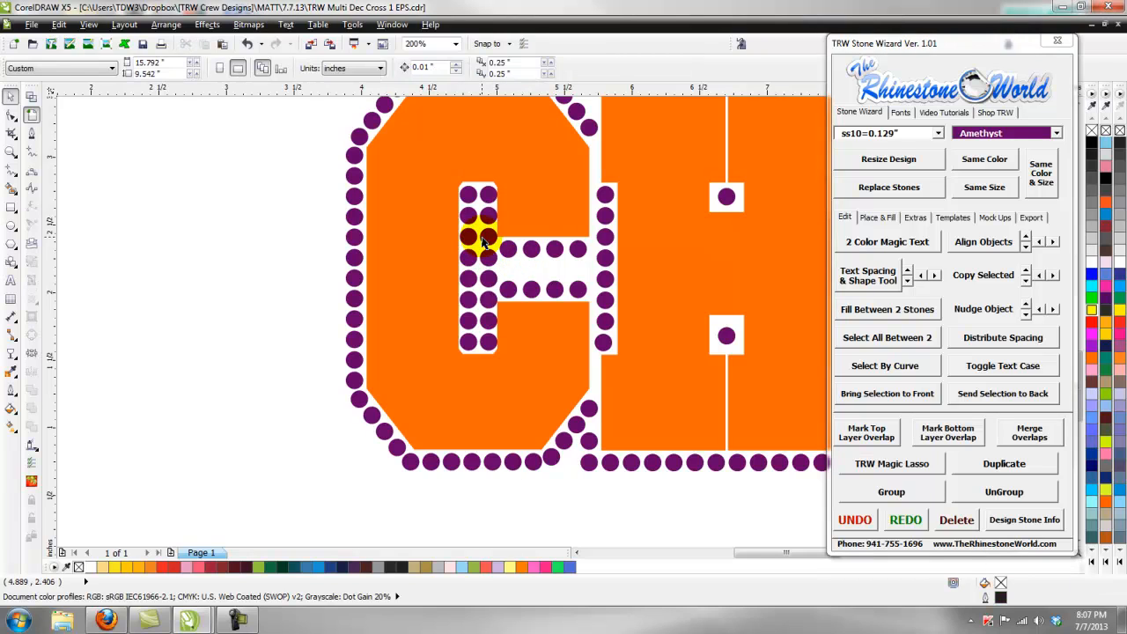
scroll(483, 245, up, 1)
click(491, 281)
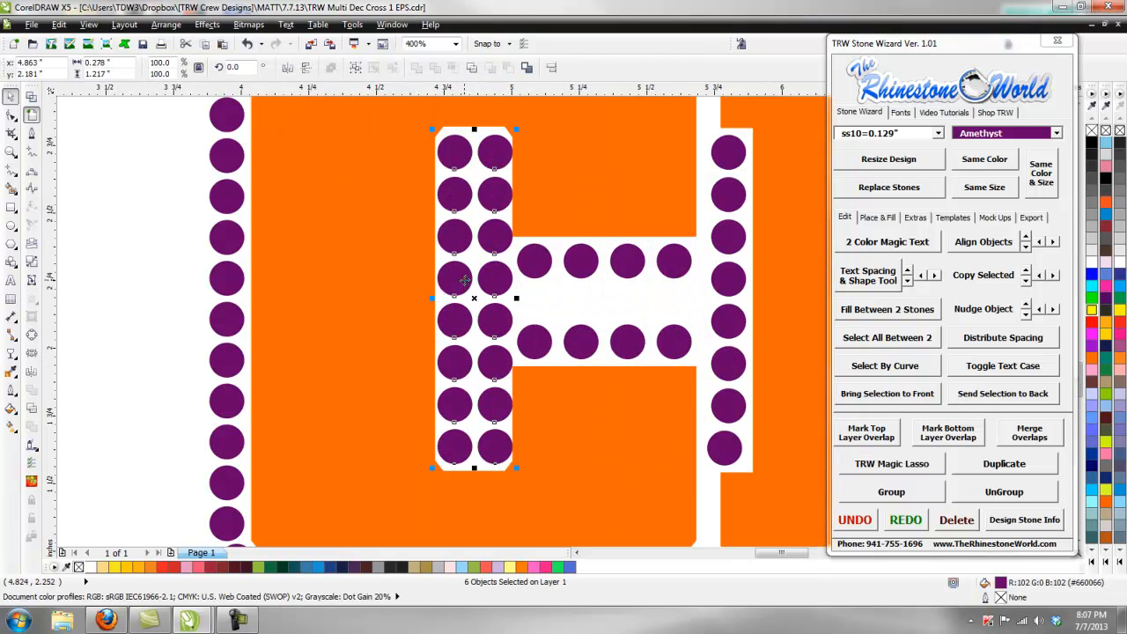
scroll(464, 280, up, 1)
drag(465, 280, 461, 280)
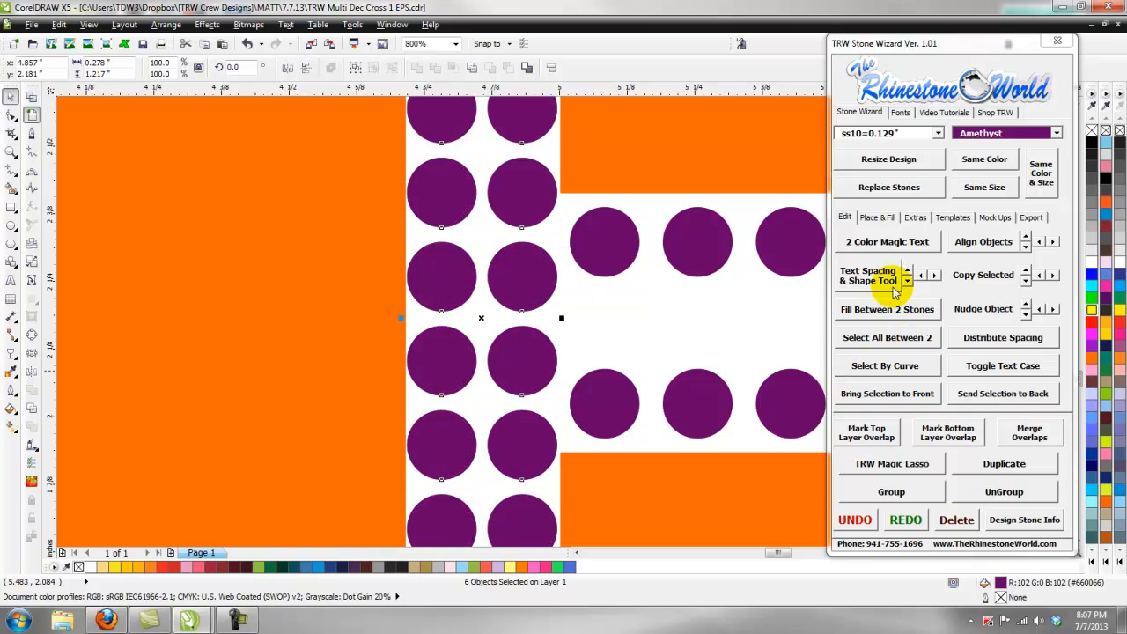
click(876, 217)
click(939, 394)
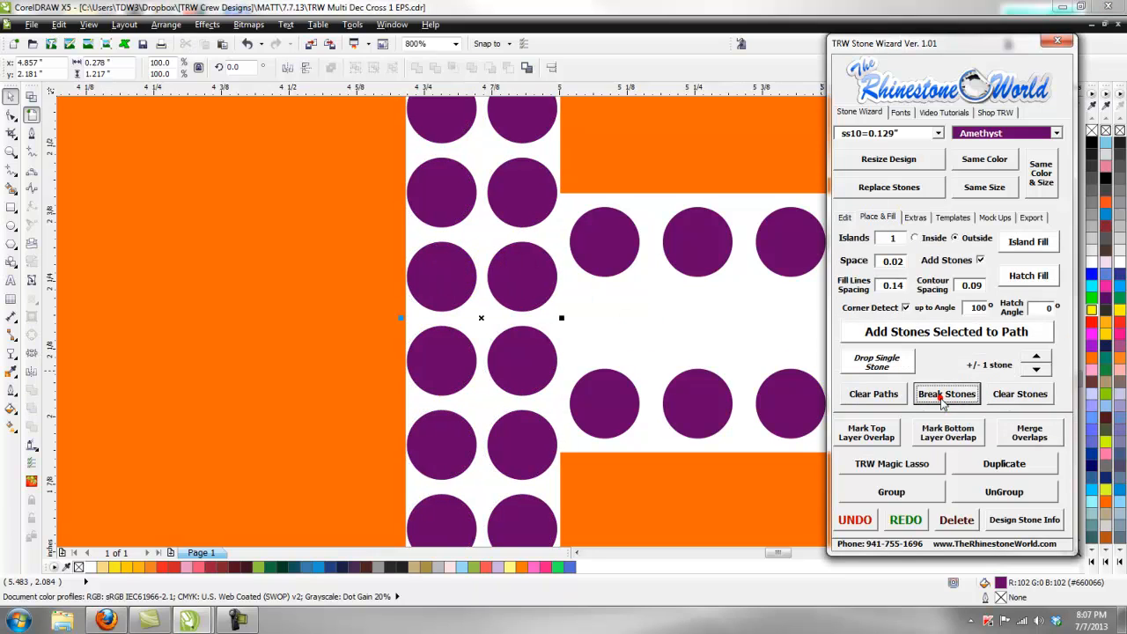
Step: Try moving one separated stone of the C's right inner column on its own, and undo the move
click(516, 272)
drag(534, 279, 543, 284)
key(ctrl+z)
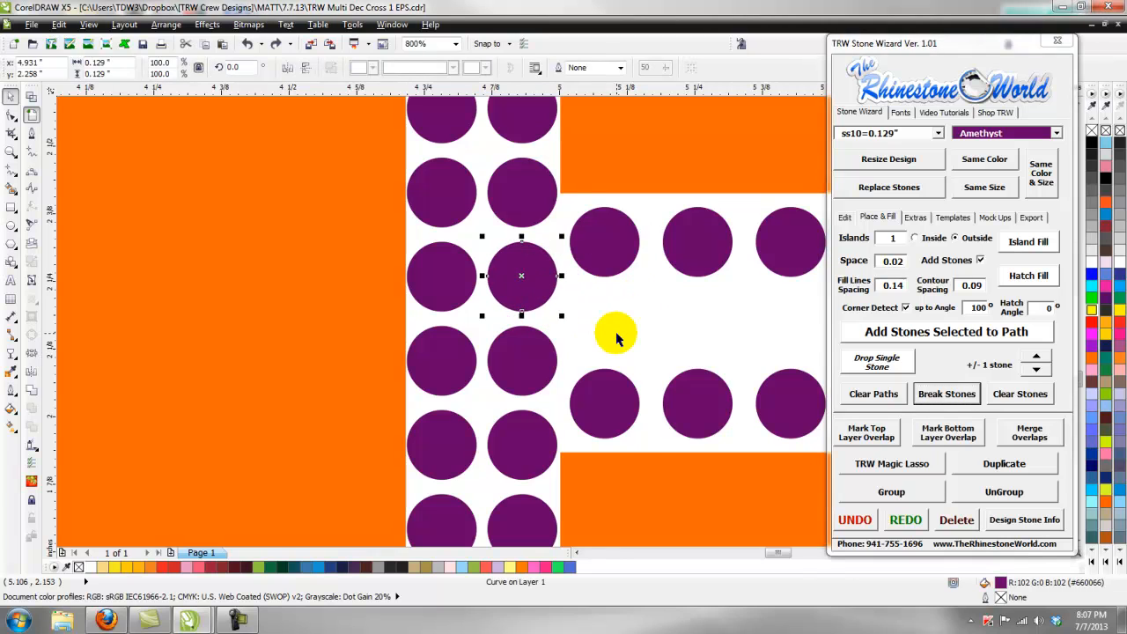
scroll(616, 334, down, 1)
click(625, 327)
click(625, 327)
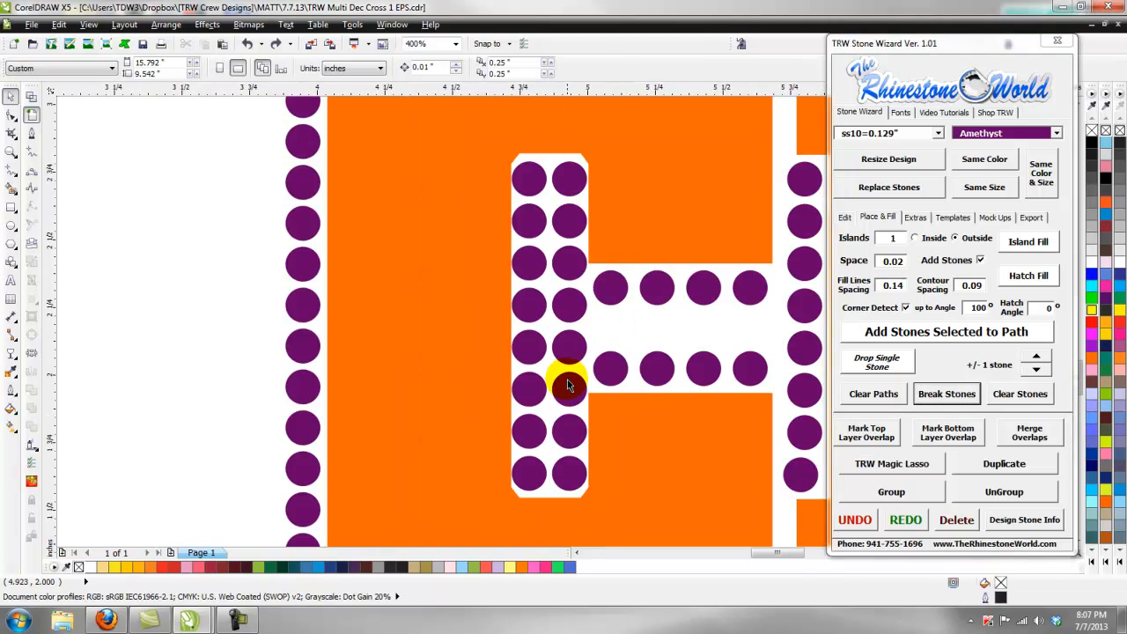
Step: Align the eight-stone column between the C and H along its left edge
scroll(678, 331, down, 2)
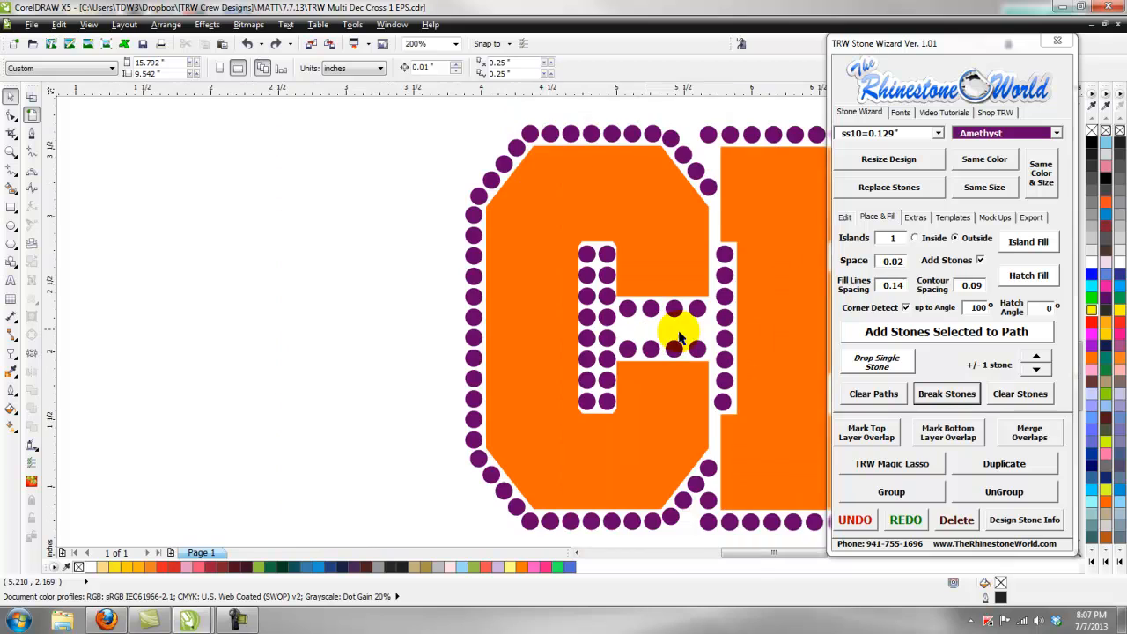
scroll(735, 380, up, 2)
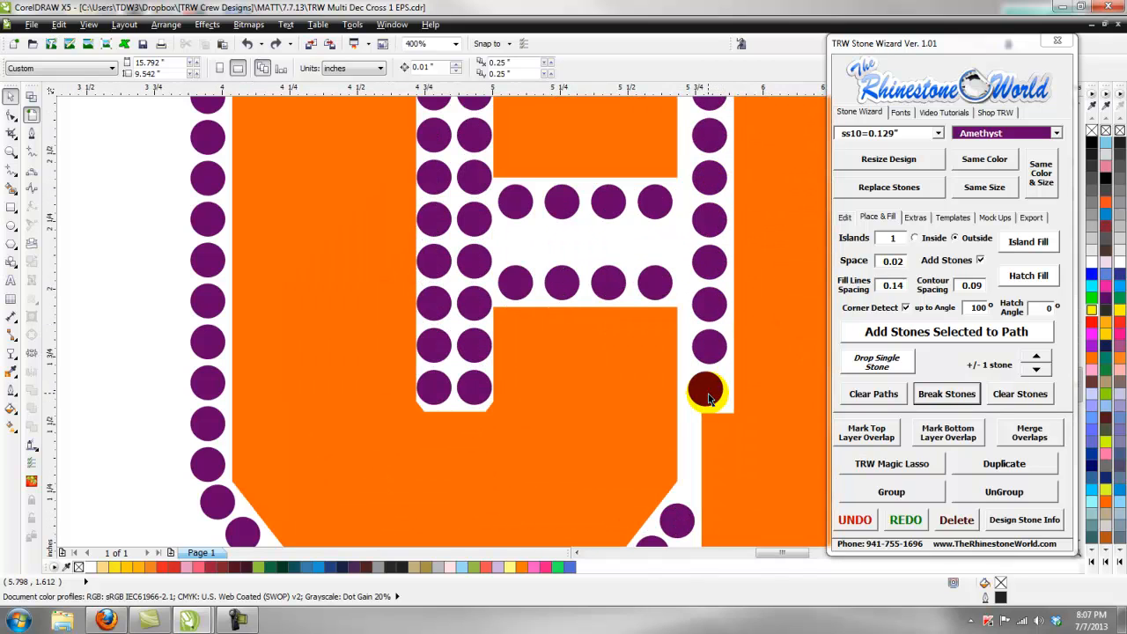
scroll(709, 395, down, 1)
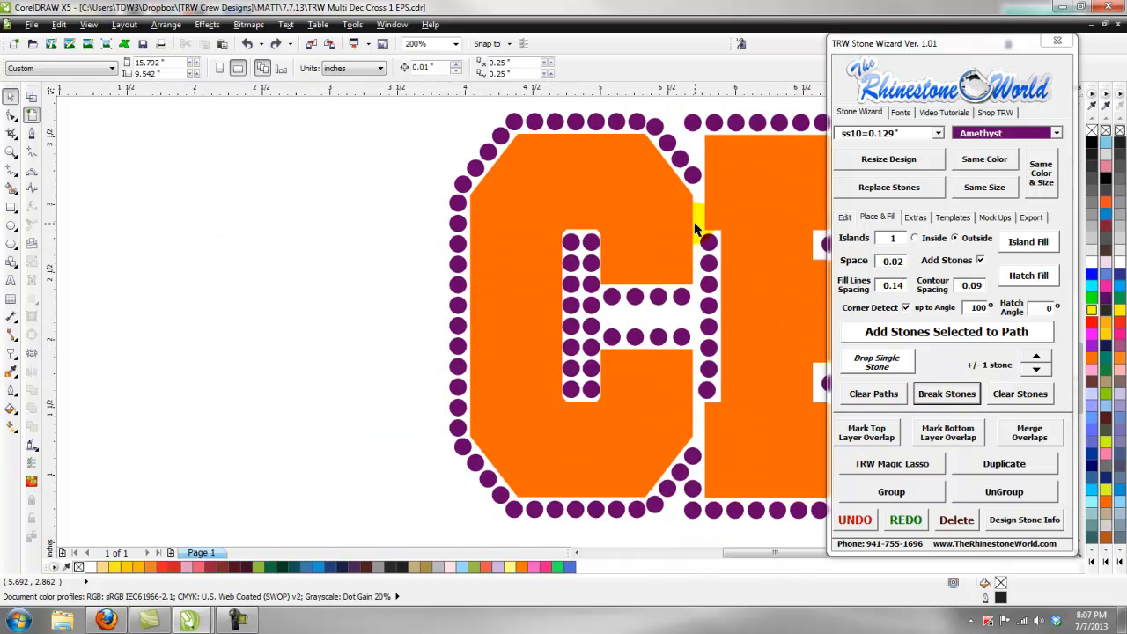
drag(727, 410, 727, 410)
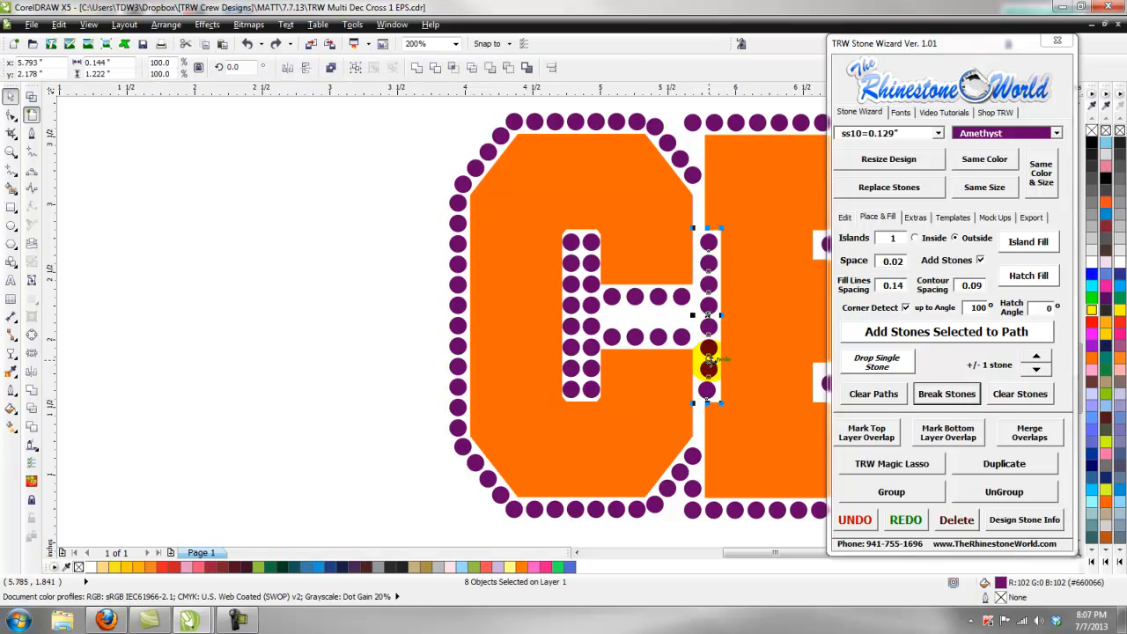
click(843, 217)
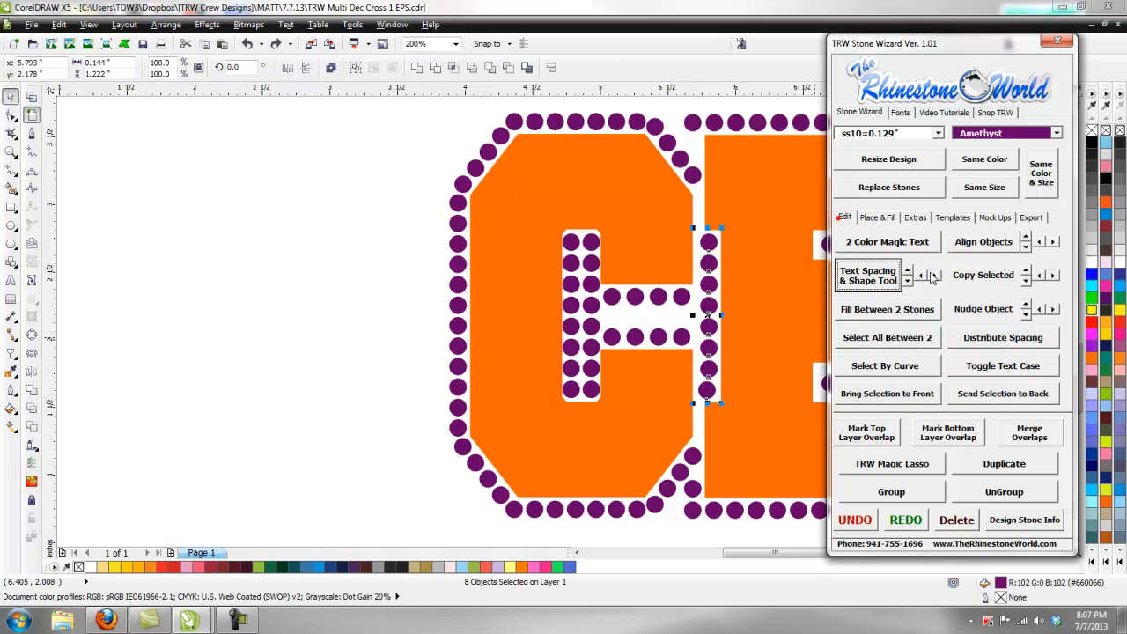
click(1039, 242)
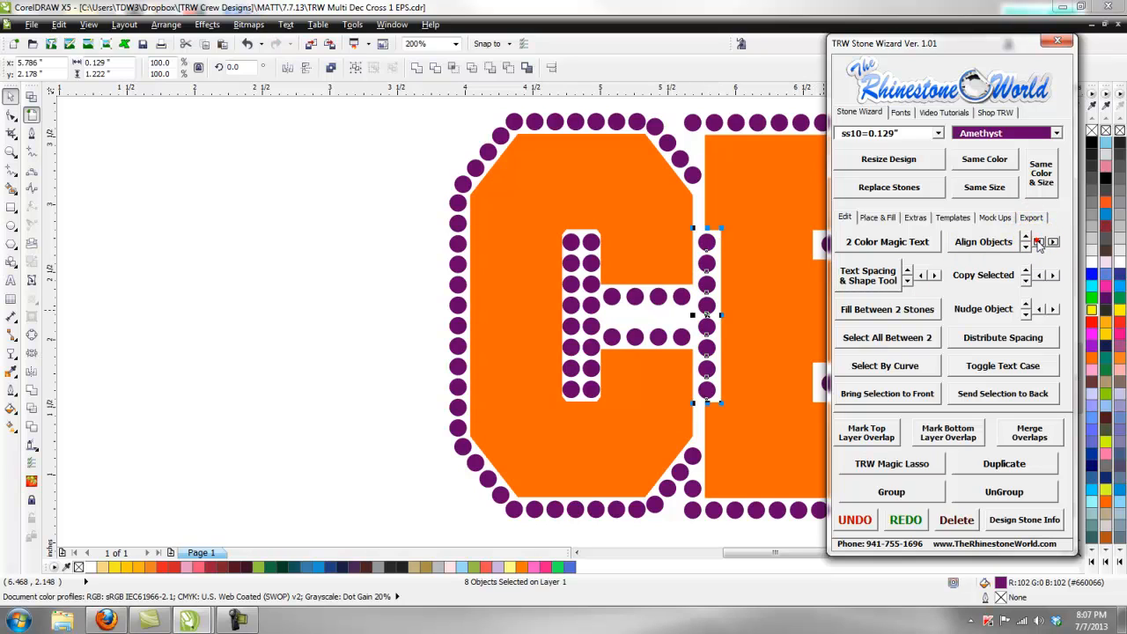
Step: Place a copy of a stone in the upper gap between the C and H, above the last diagonal stone
scroll(694, 176, up, 2)
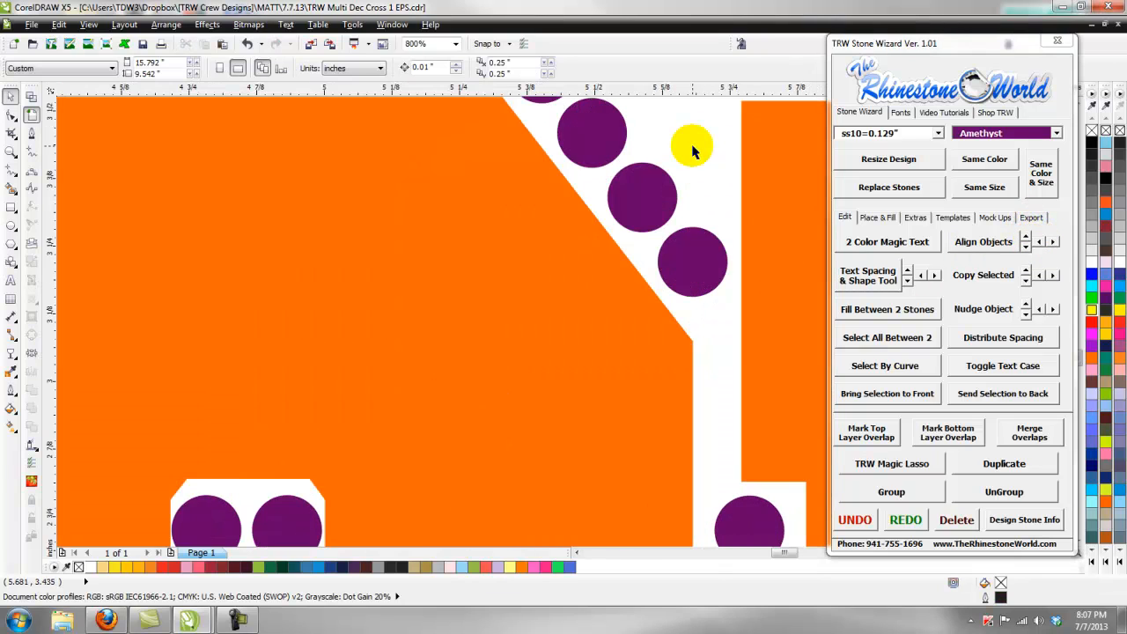
scroll(700, 176, down, 1)
scroll(701, 142, up, 1)
drag(704, 314, 715, 187)
right_click(715, 186)
click(715, 260)
scroll(715, 261, down, 3)
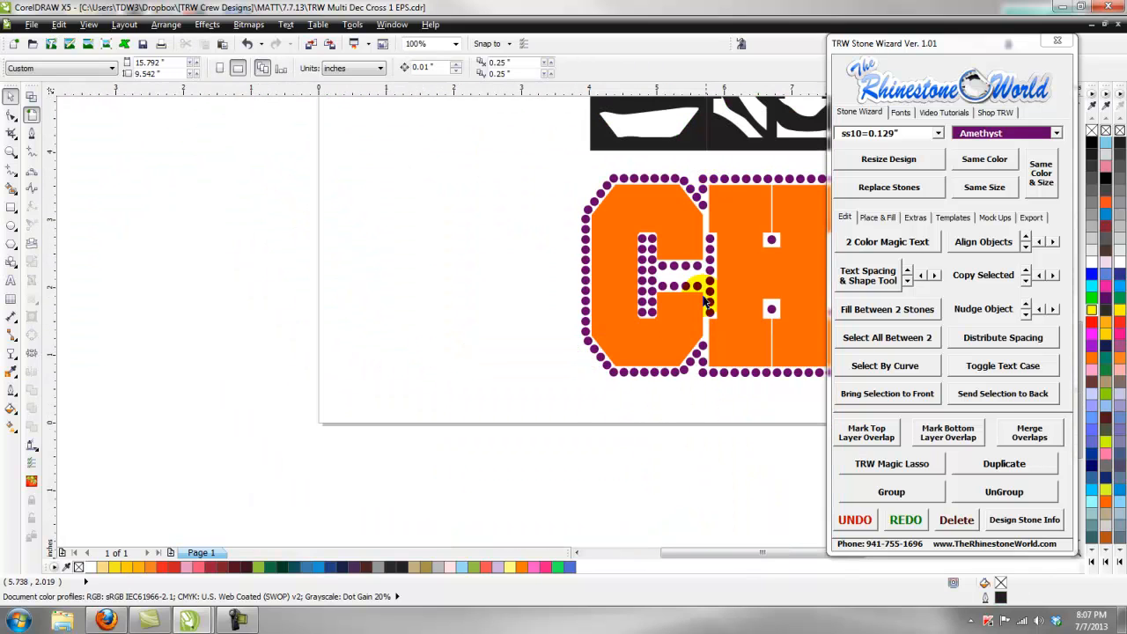
scroll(709, 327, down, 1)
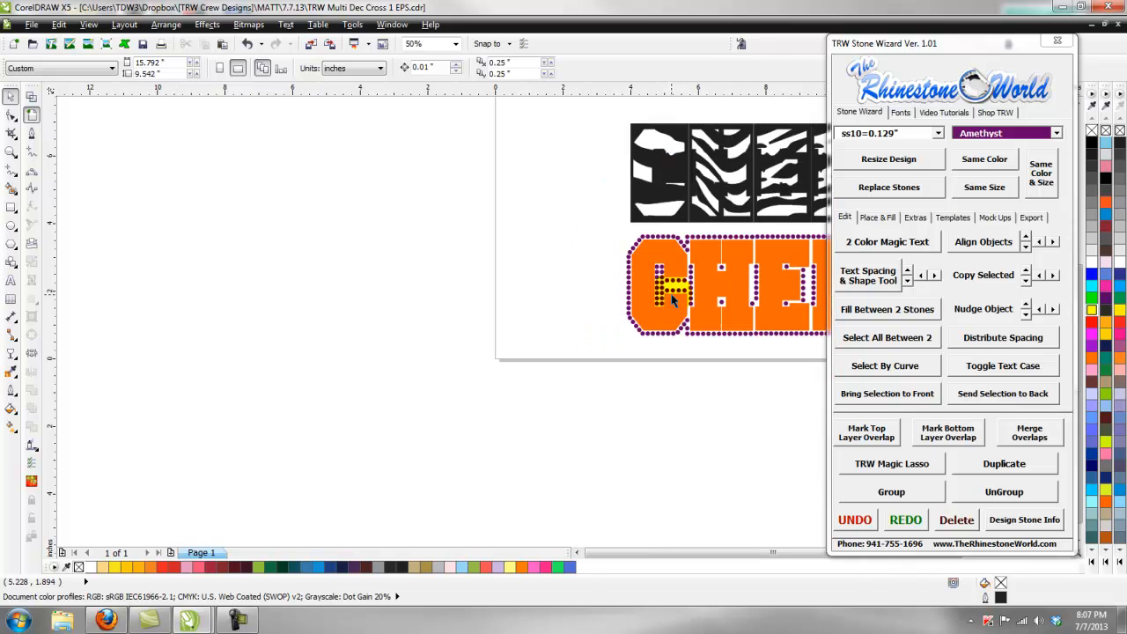
Step: Move the stray bottom stone between the H and first E to the right, in line with the column above it
scroll(759, 299, up, 2)
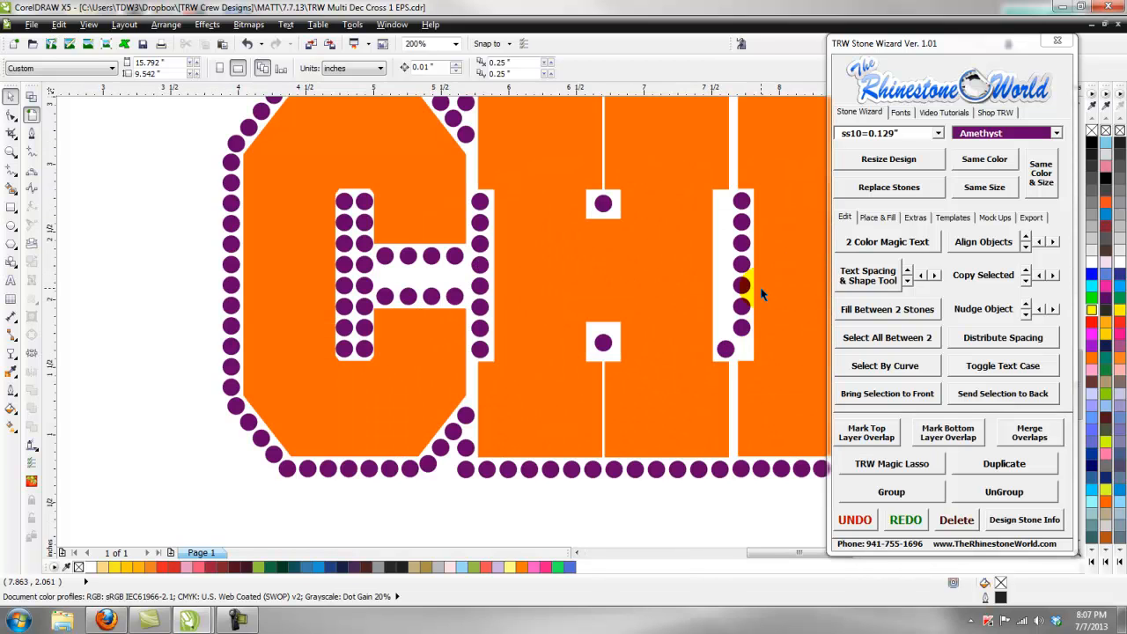
scroll(725, 345, down, 1)
scroll(730, 351, up, 2)
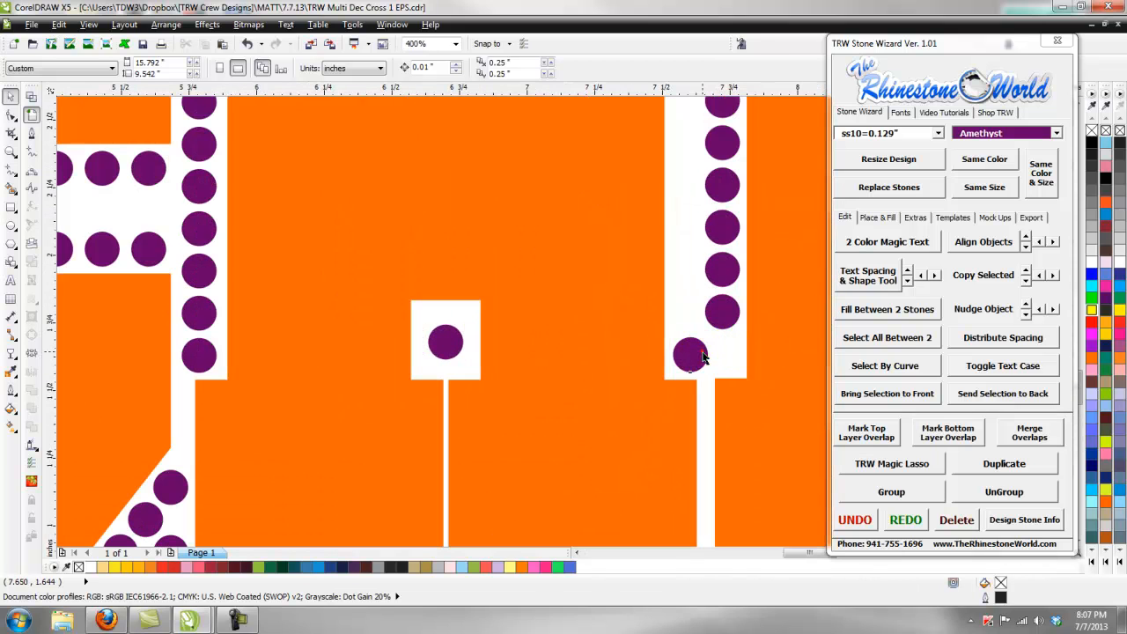
drag(702, 353, 739, 353)
click(672, 318)
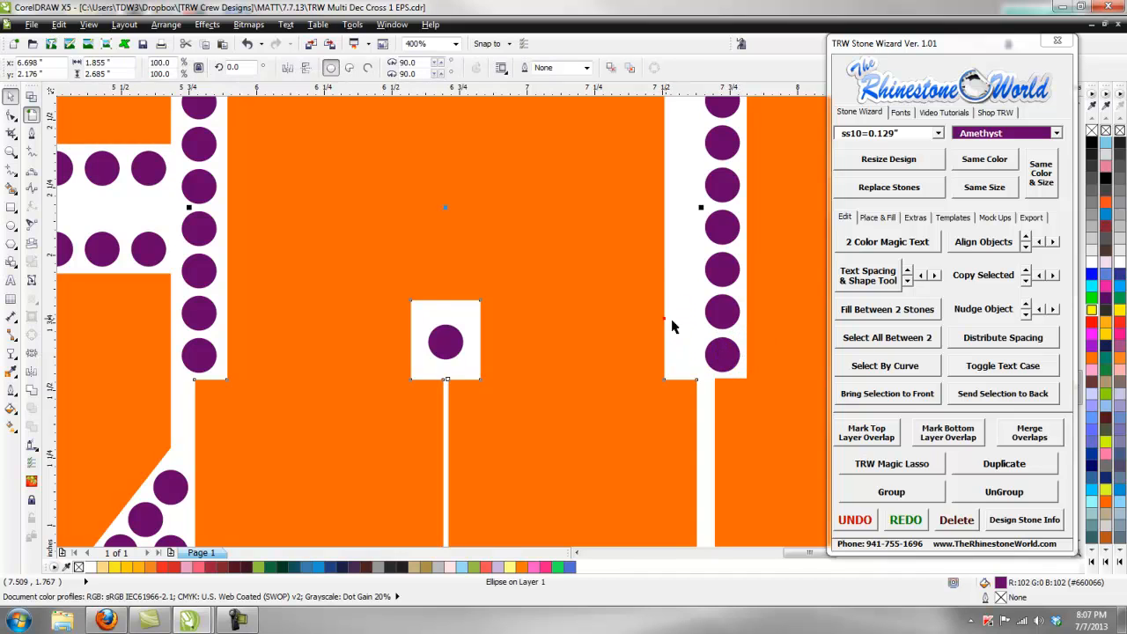
Step: Select the eight-stone column between the H and first E, and place a copy of it directly to its left
scroll(671, 318, down, 1)
click(691, 194)
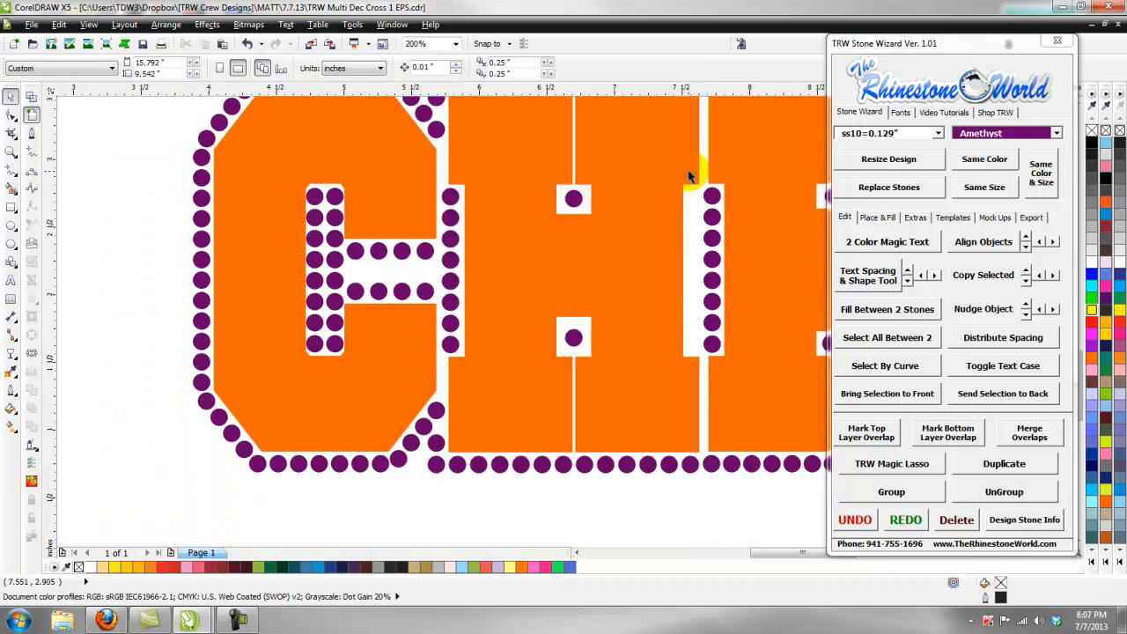
click(689, 175)
click(695, 221)
drag(726, 363, 727, 365)
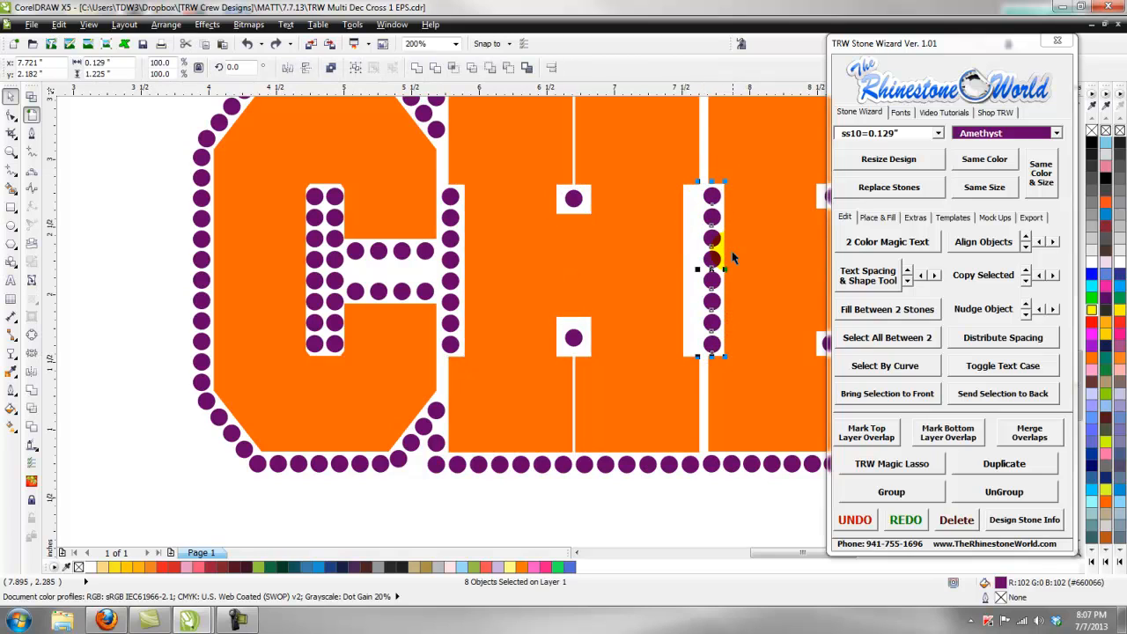
click(1039, 276)
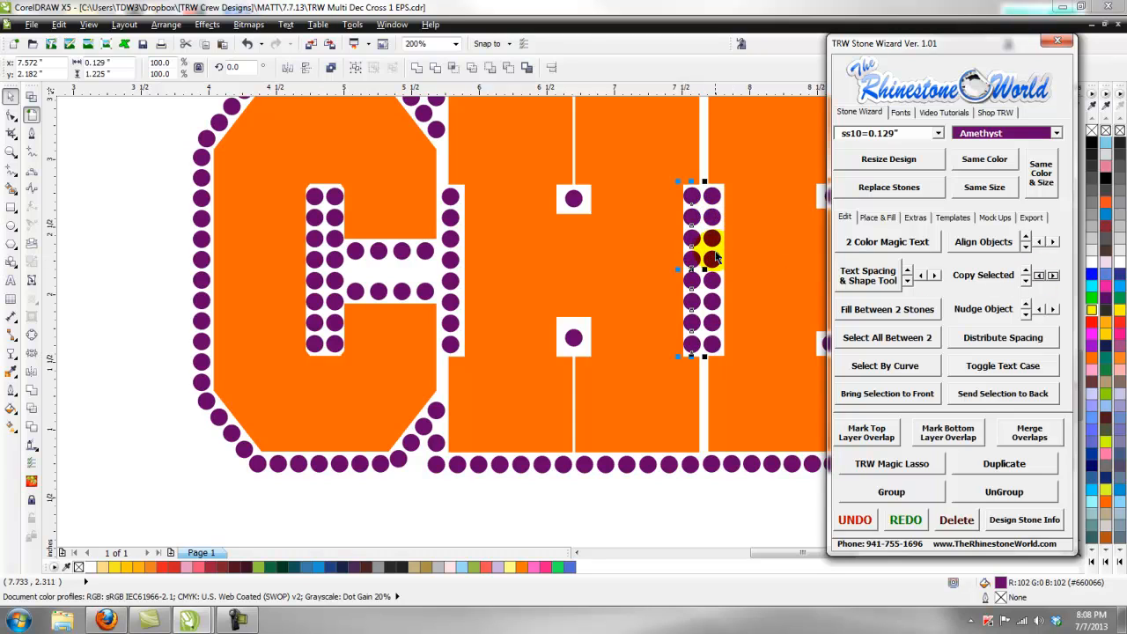
Step: Shift both stone columns between the H and first E slightly right to space them evenly in the opening
scroll(694, 260, up, 3)
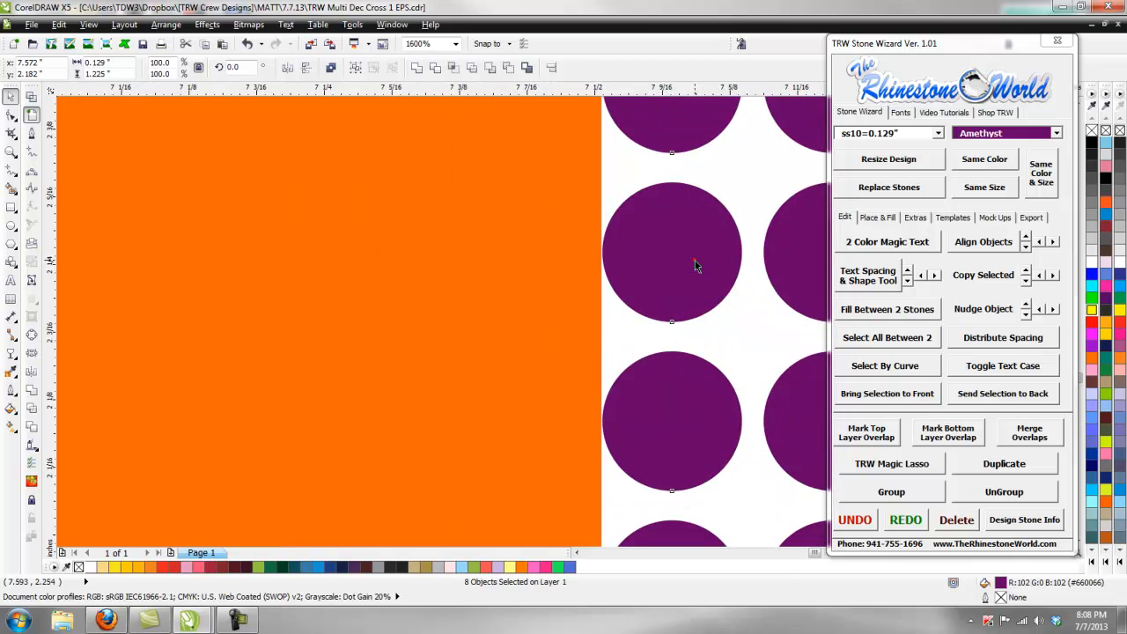
drag(669, 263, 679, 263)
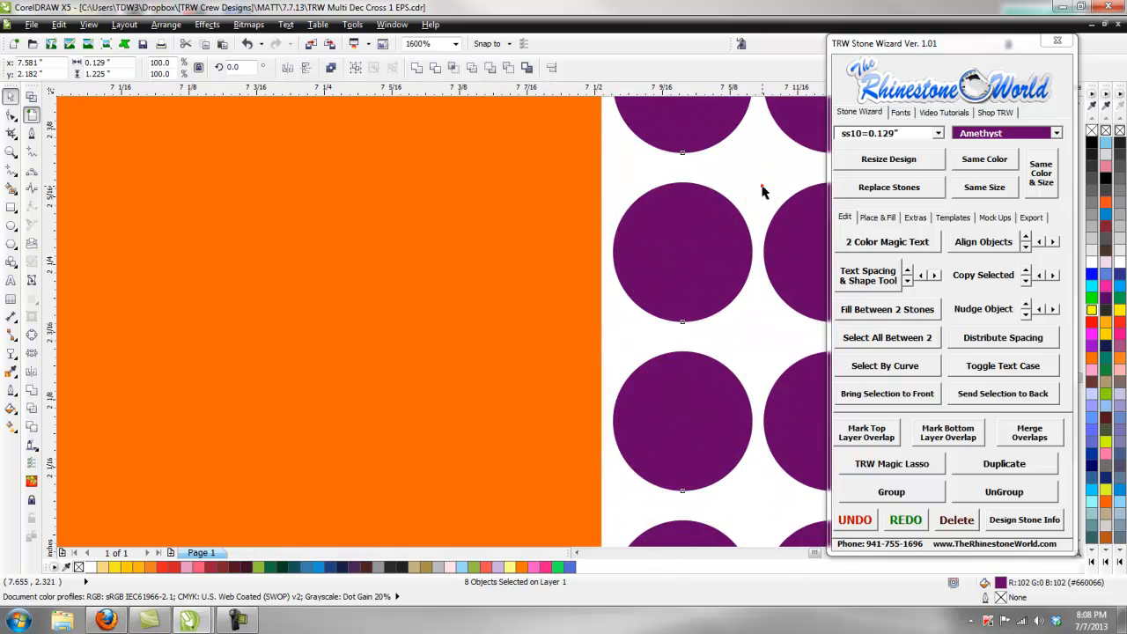
click(762, 187)
scroll(761, 194, down, 1)
scroll(762, 193, down, 2)
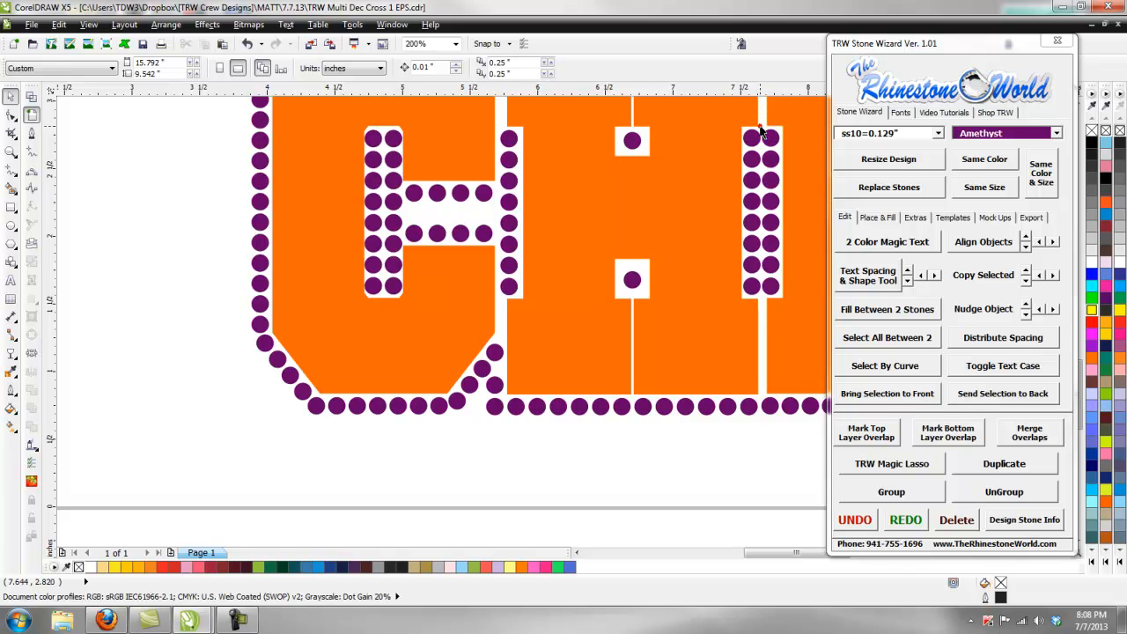
scroll(787, 294, up, 3)
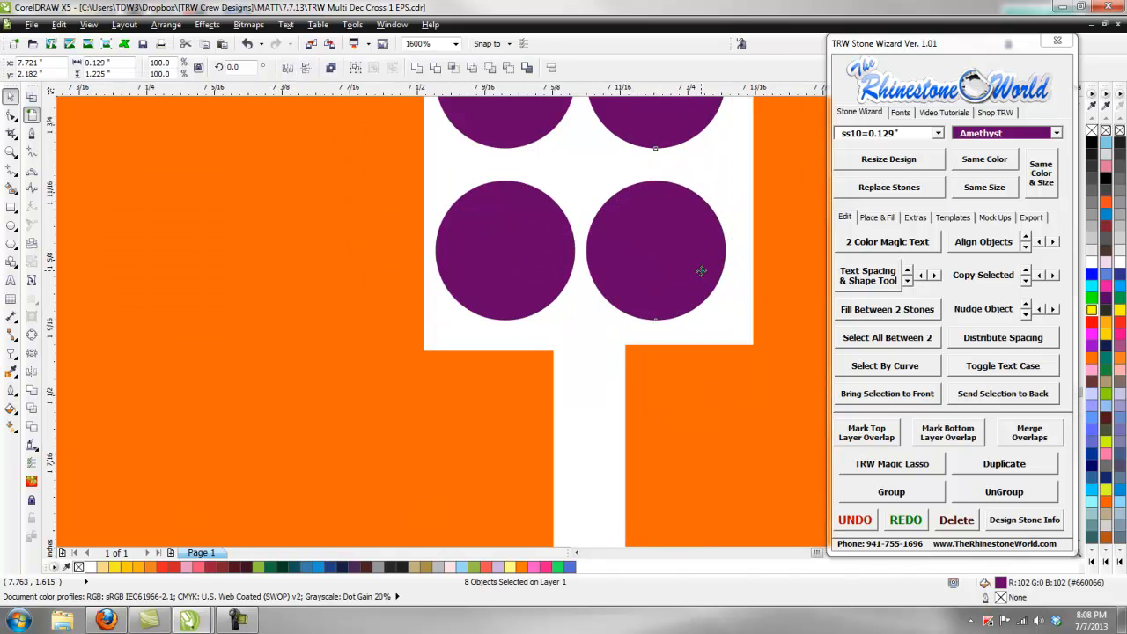
drag(689, 268, 703, 268)
click(564, 381)
scroll(564, 380, down, 5)
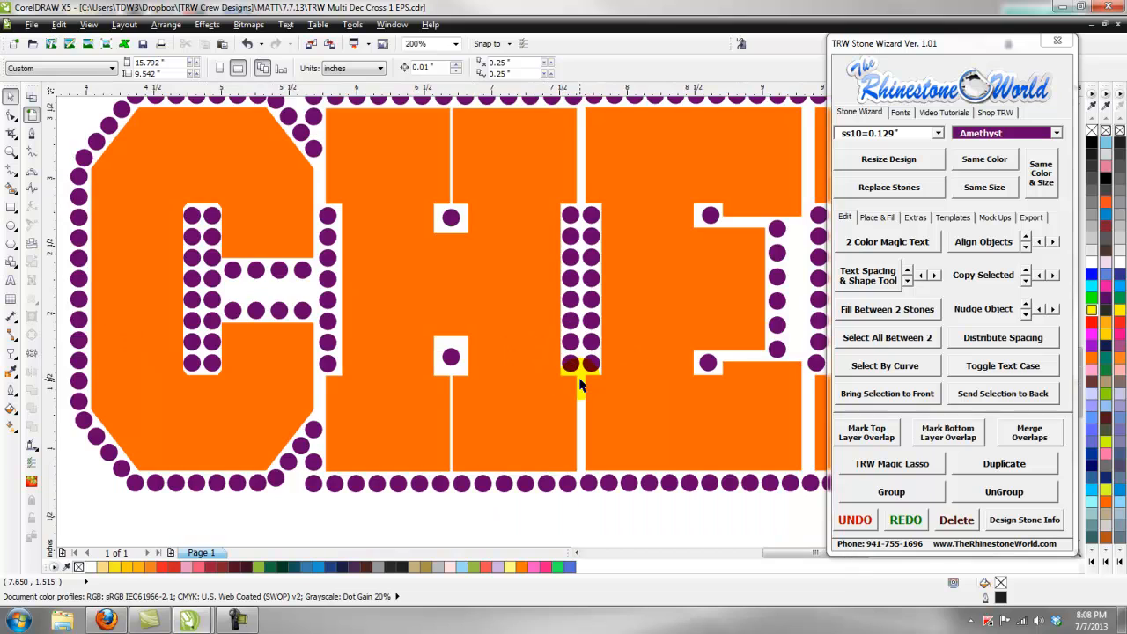
Step: Align the eight-stone column between the two E's along its right edge, and copy the neighboring column's top stone into the upper gap
scroll(700, 339, up, 2)
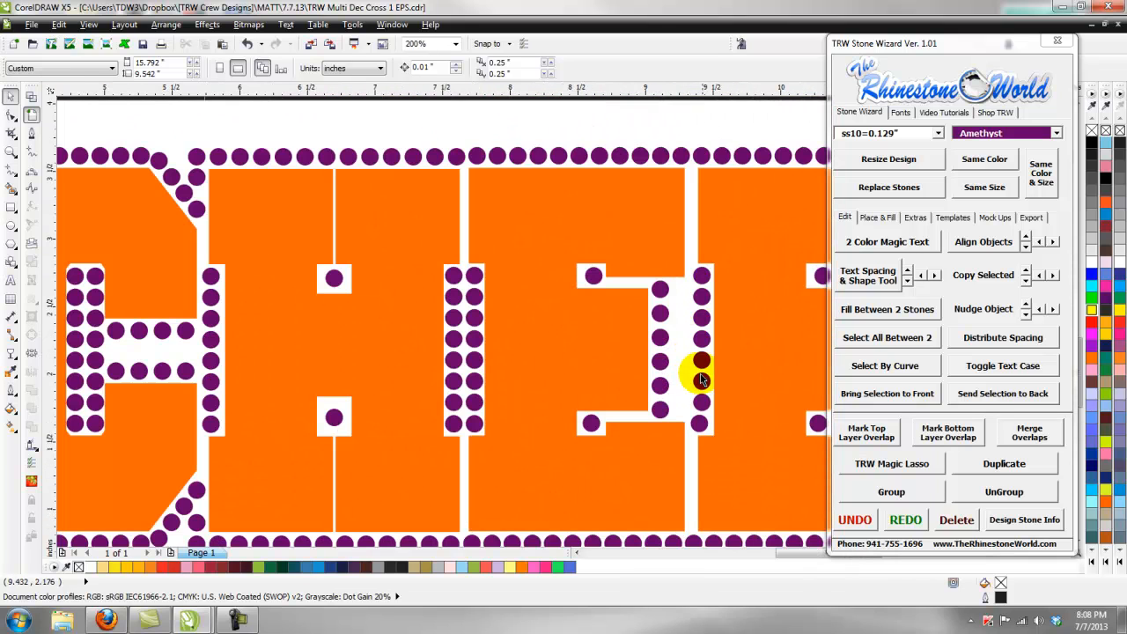
drag(712, 409, 710, 414)
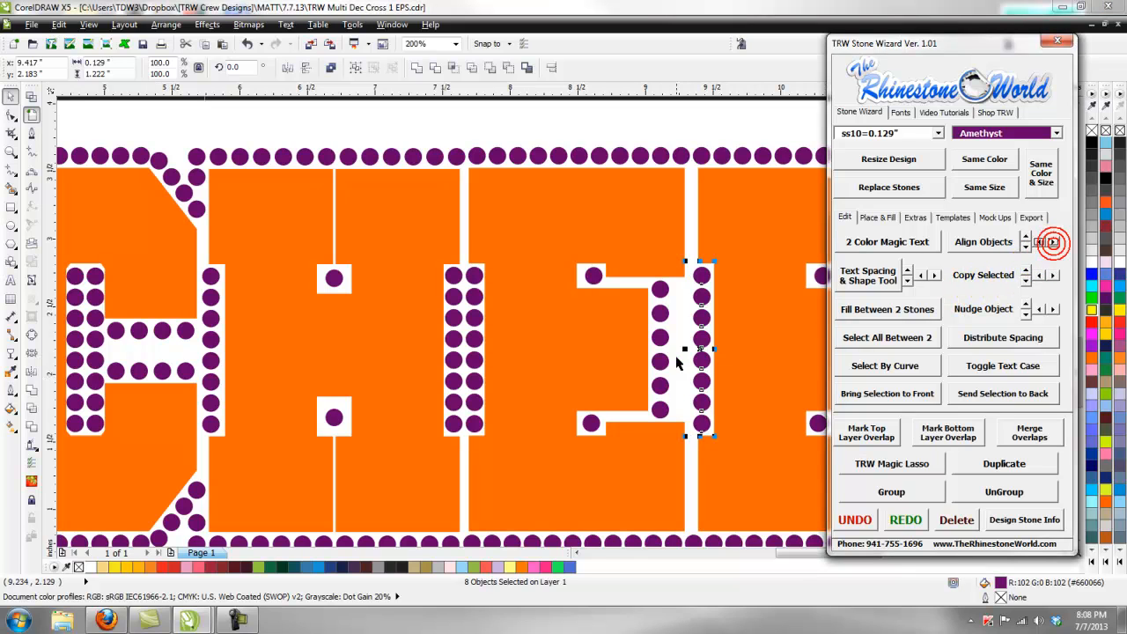
scroll(684, 287, up, 3)
drag(516, 314, 693, 321)
scroll(685, 414, down, 3)
Step: Copy the bottom stone of the first E's shorter column into the lower gap, and center it between both columns
scroll(692, 440, up, 3)
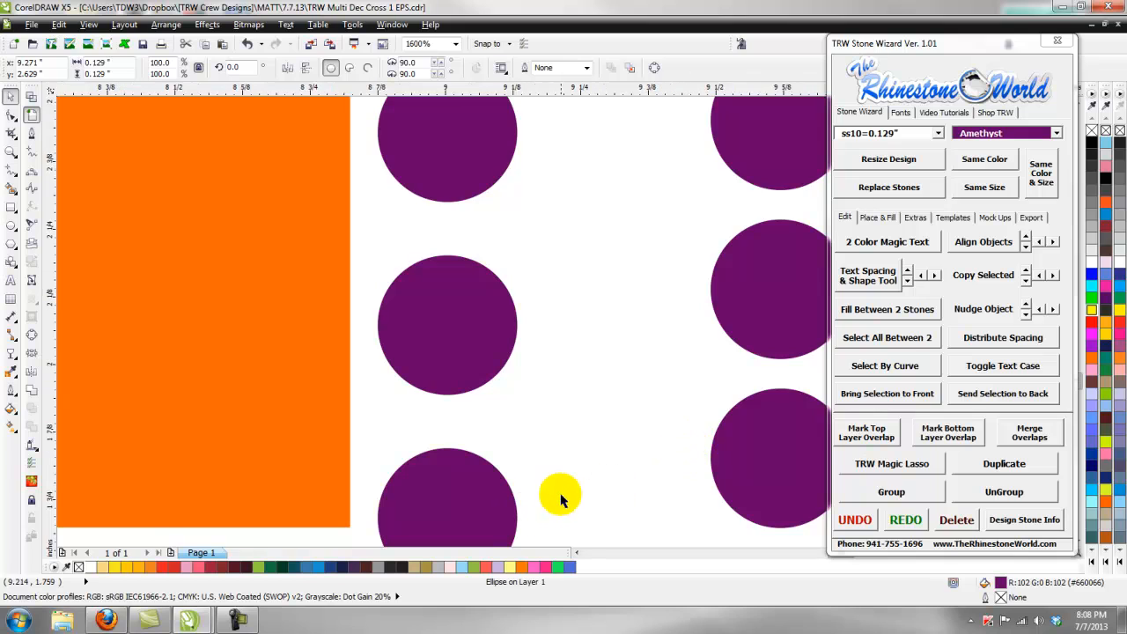
scroll(561, 499, down, 1)
click(504, 504)
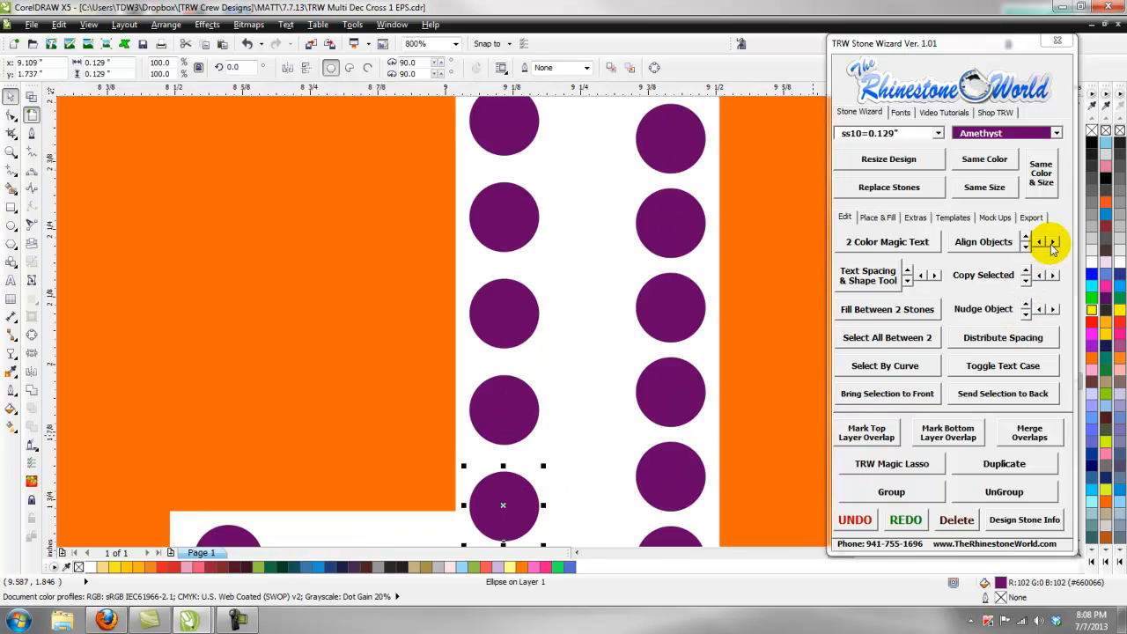
click(1053, 276)
click(608, 364)
scroll(600, 309, down, 1)
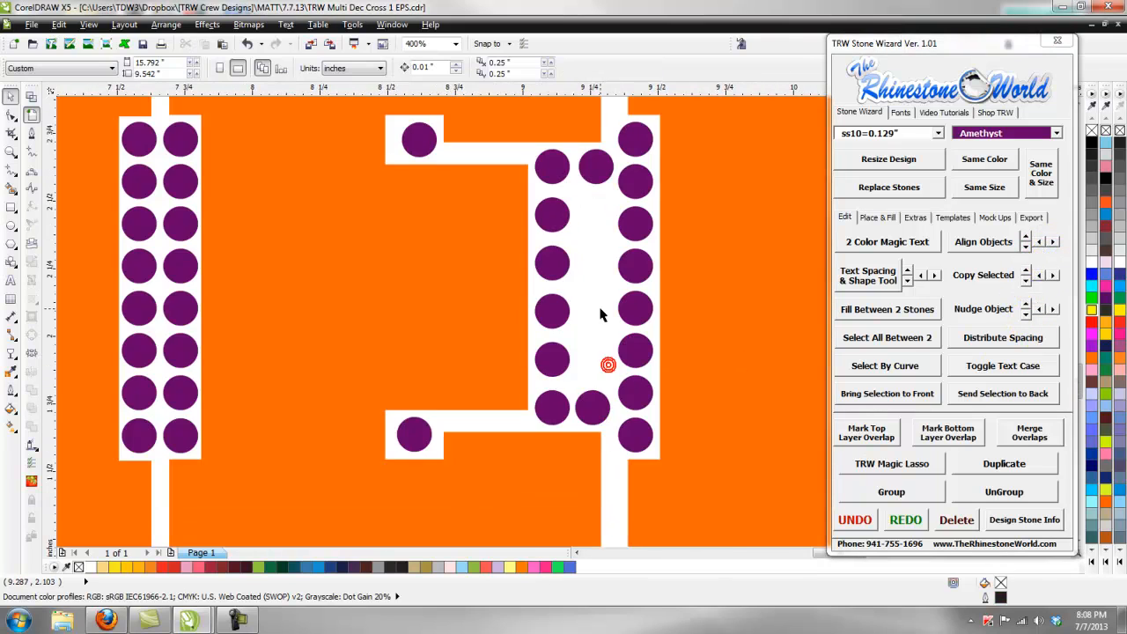
scroll(619, 415, up, 3)
click(500, 384)
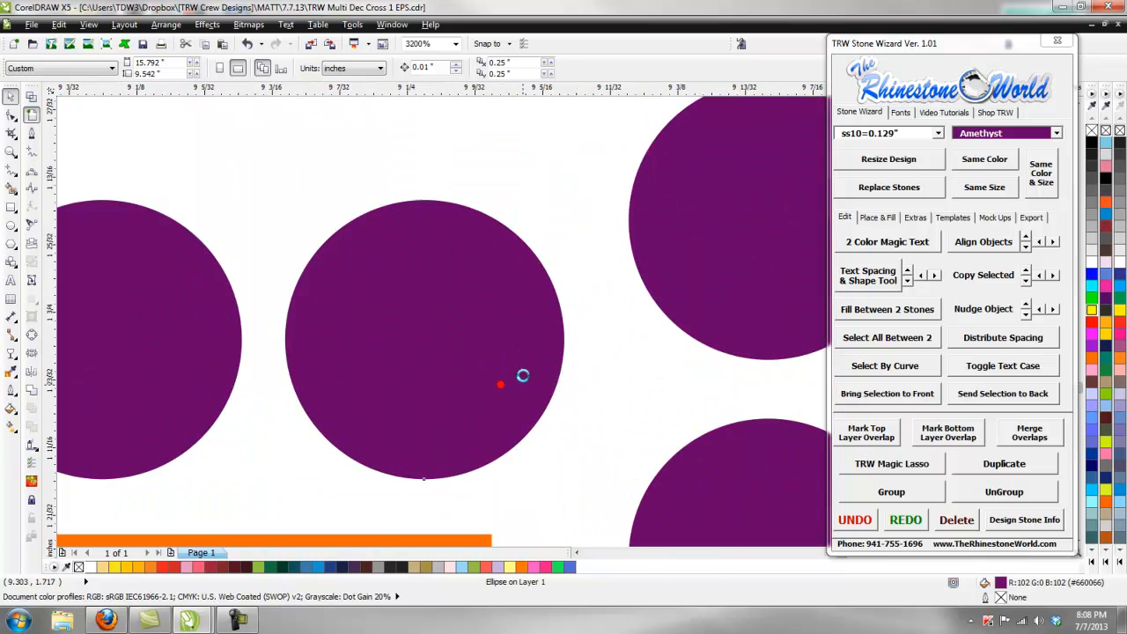
scroll(526, 192, down, 4)
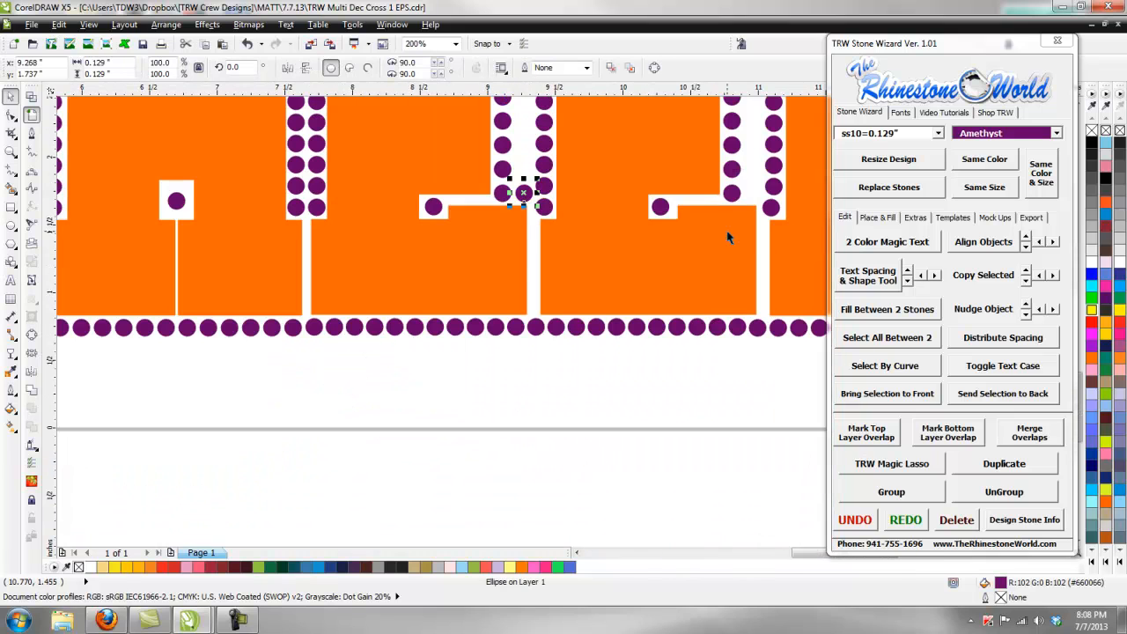
Step: Align the eight-stone column between the second E and the R along its right edge
scroll(728, 236, down, 1)
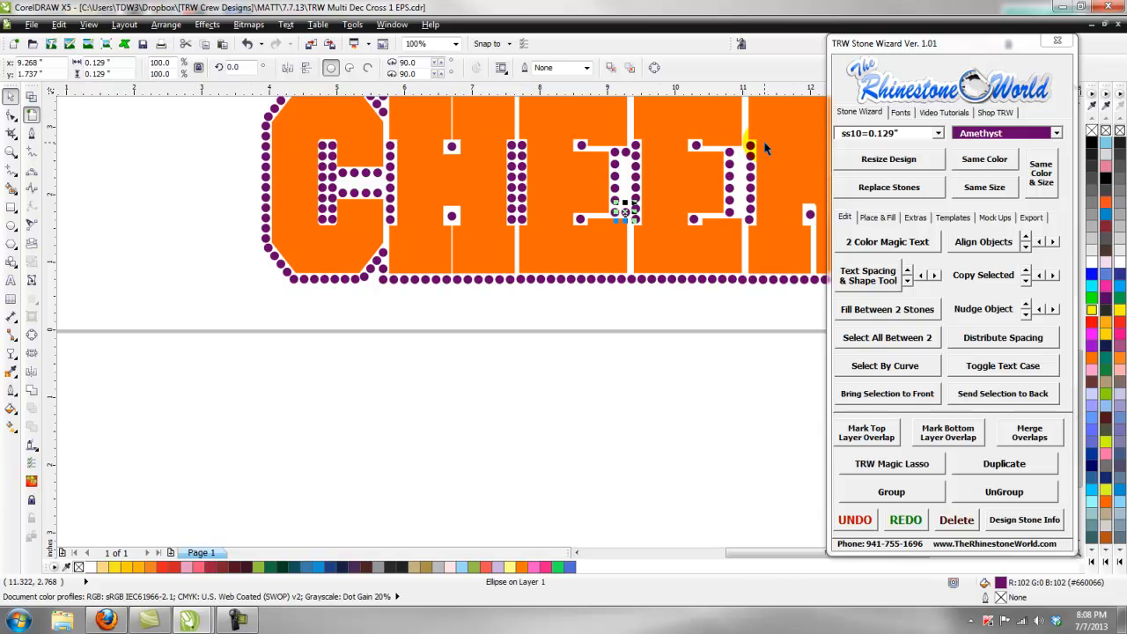
scroll(755, 143, up, 3)
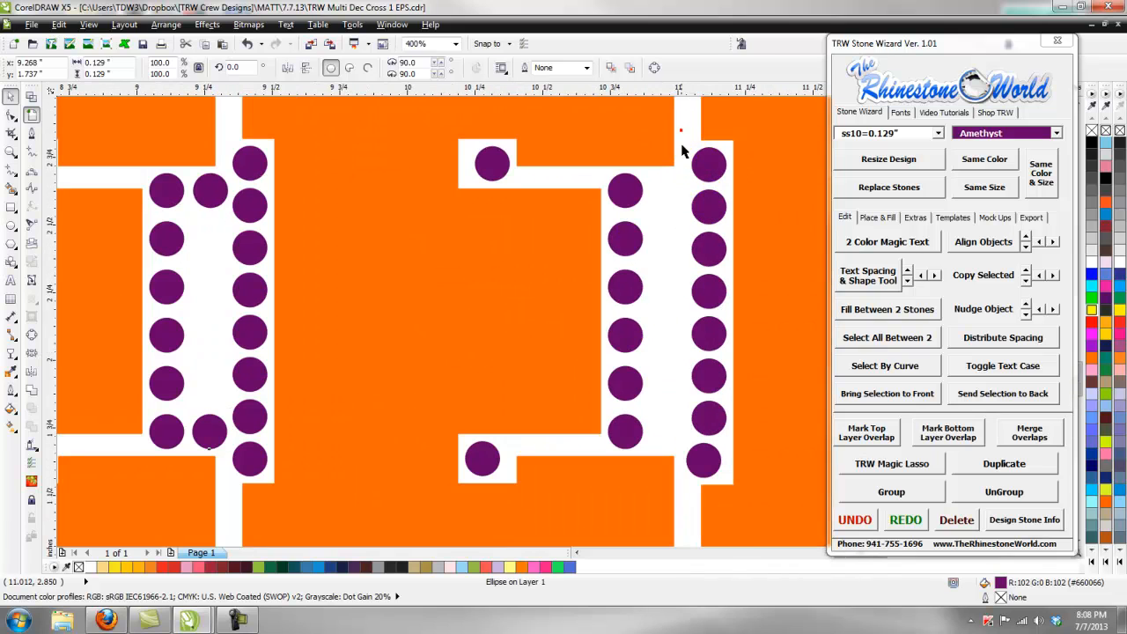
drag(671, 126, 744, 493)
click(1052, 242)
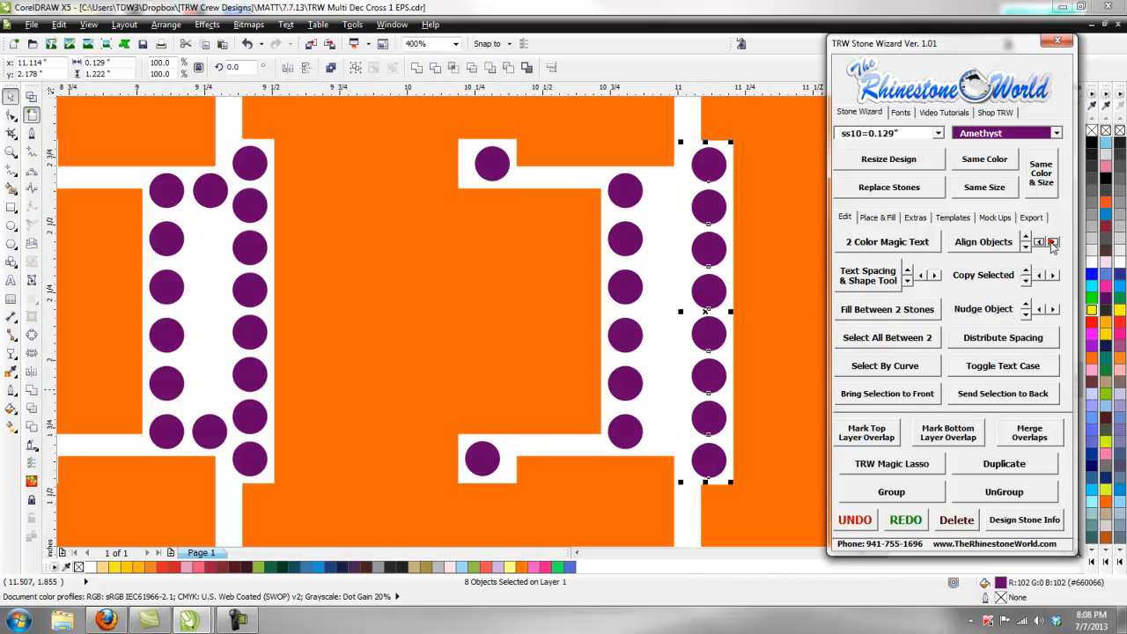
Step: Place copies of the top and bottom stones of the second E's shorter column in the gaps beside the R's column
click(674, 206)
scroll(672, 206, up, 1)
drag(601, 180, 683, 181)
scroll(684, 183, down, 1)
scroll(715, 449, up, 1)
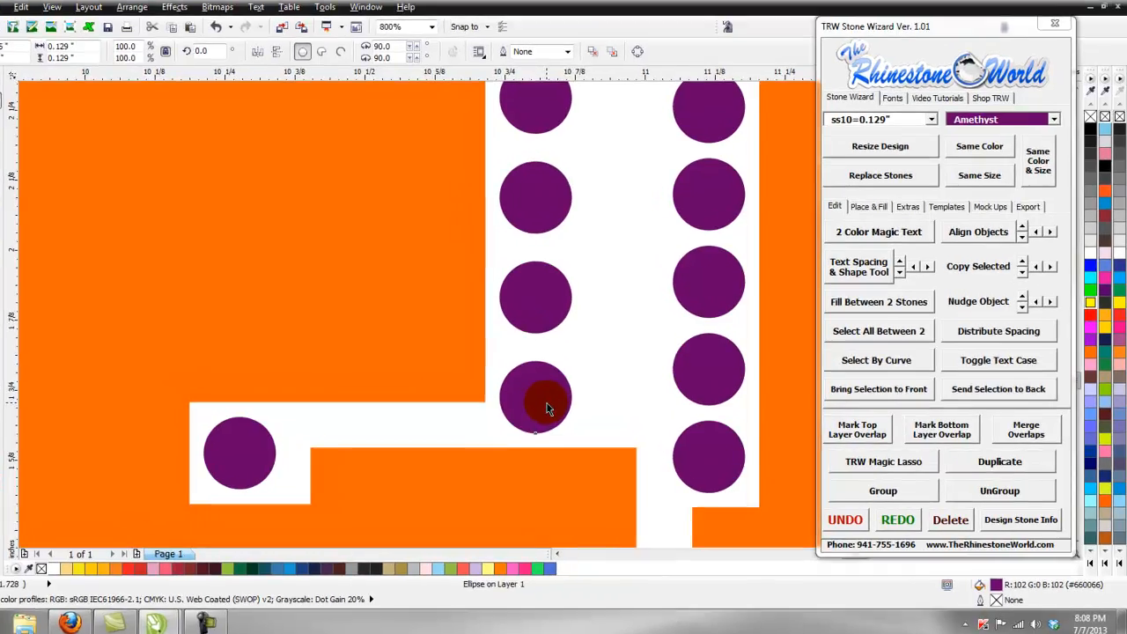
mouse_move(566, 407)
mouse_down()
mouse_move(653, 416)
mouse_move(503, 400)
mouse_move(551, 409)
mouse_up()
drag(405, 378, 534, 386)
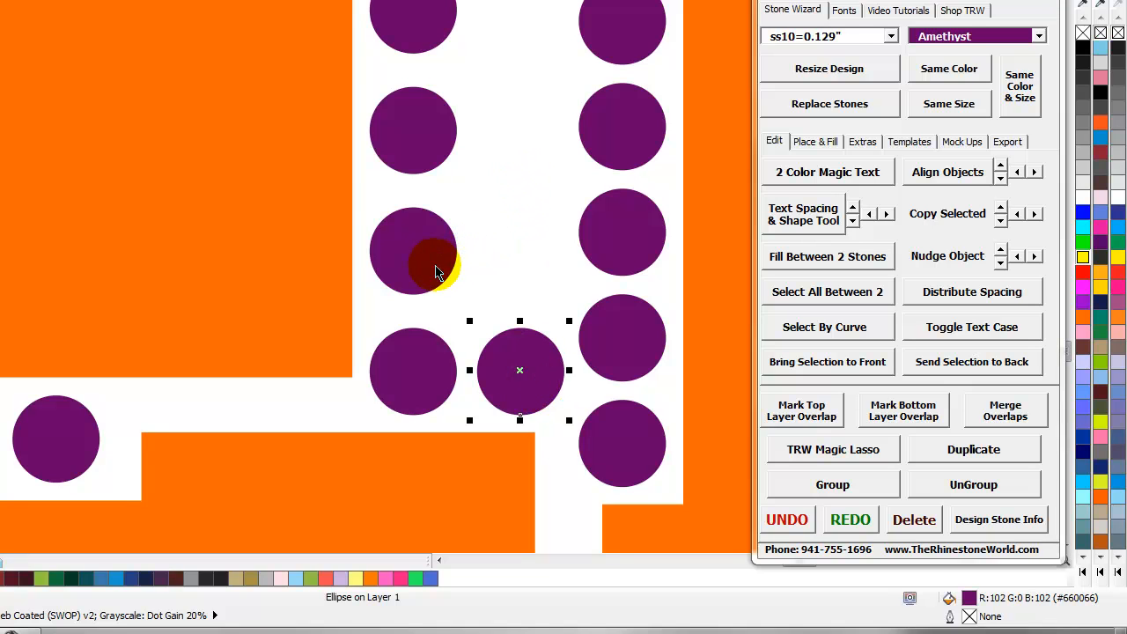
Step: Try placing another stone copy in the open space between the second E's two columns, and delete it
drag(436, 273, 543, 211)
key(Delete)
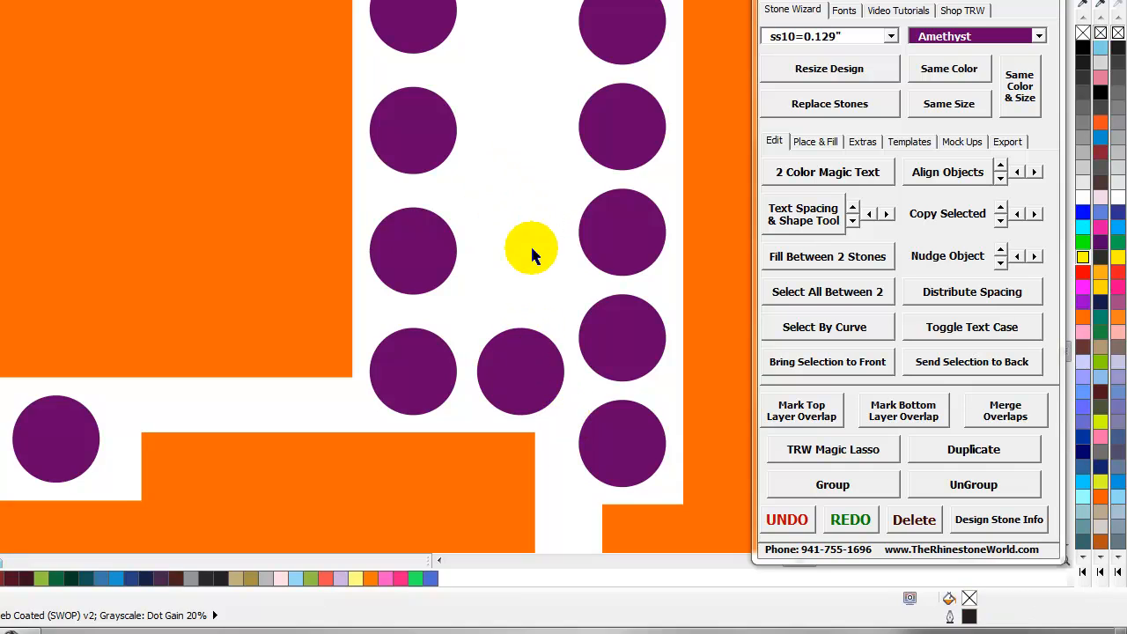
click(536, 233)
Step: Select every Amethyst stone in the CHEER outline by matching the color of one top-row stone
scroll(570, 332, down, 2)
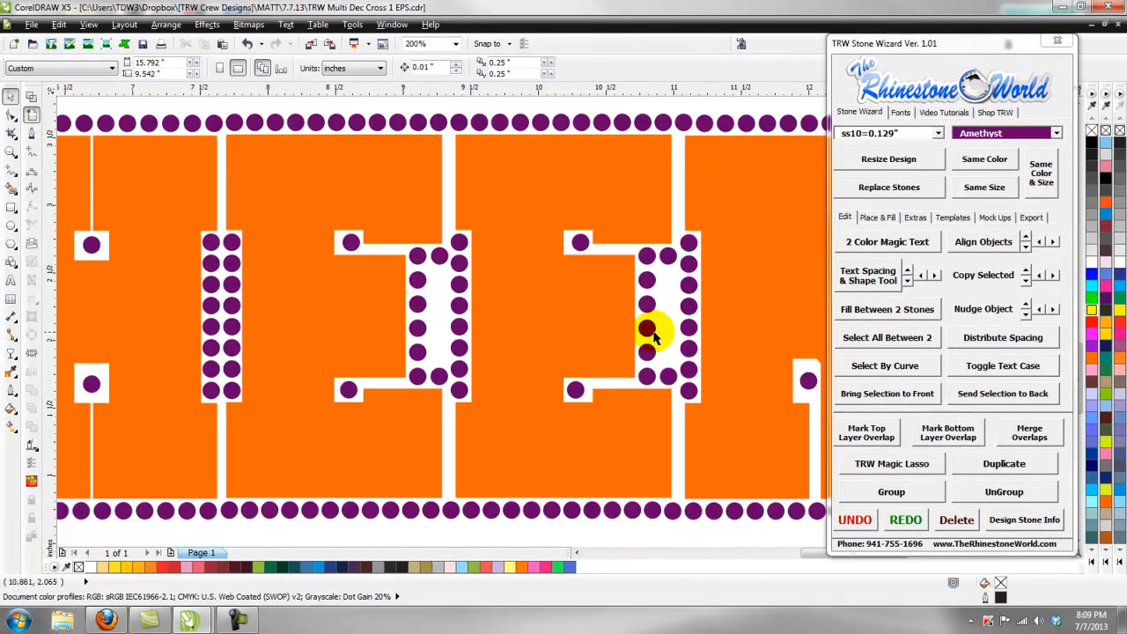
scroll(630, 343, down, 1)
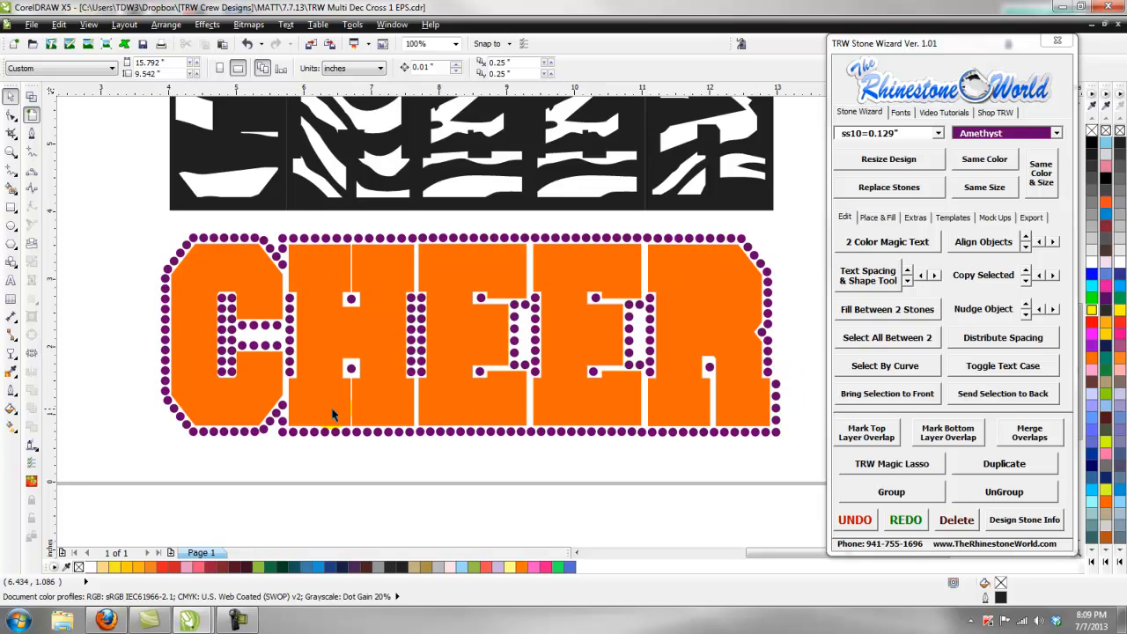
scroll(476, 458, down, 1)
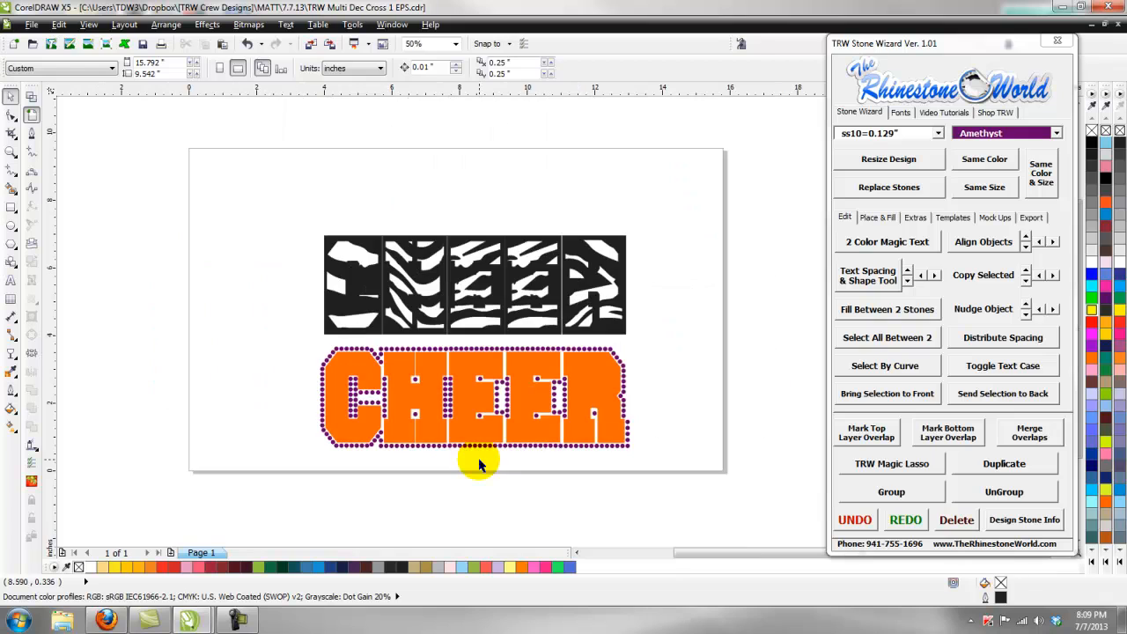
click(660, 390)
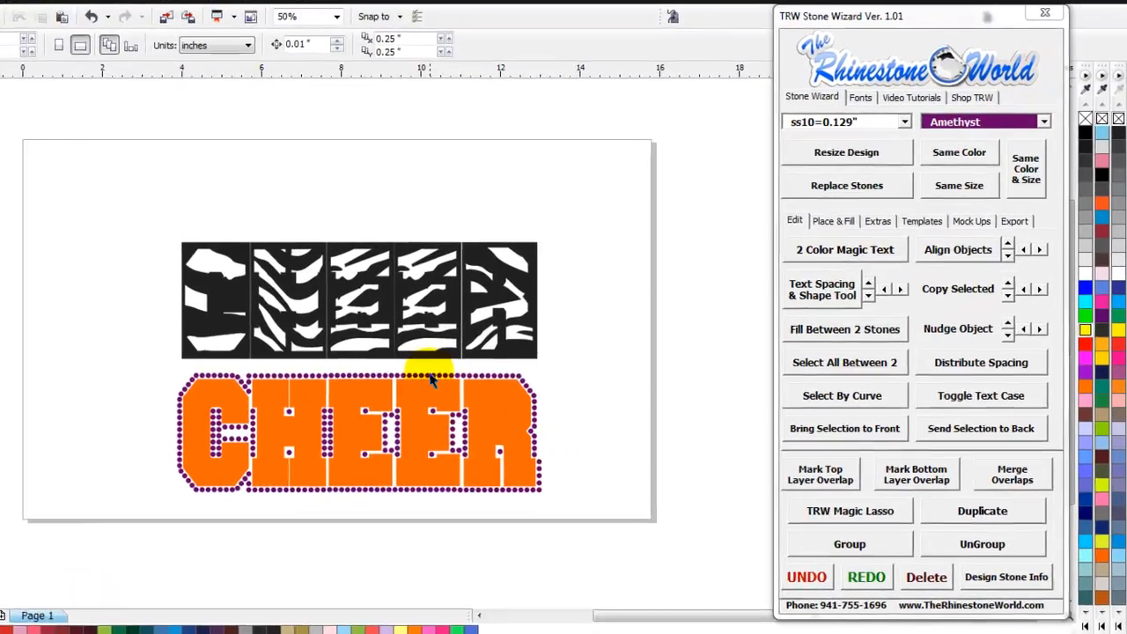
click(532, 348)
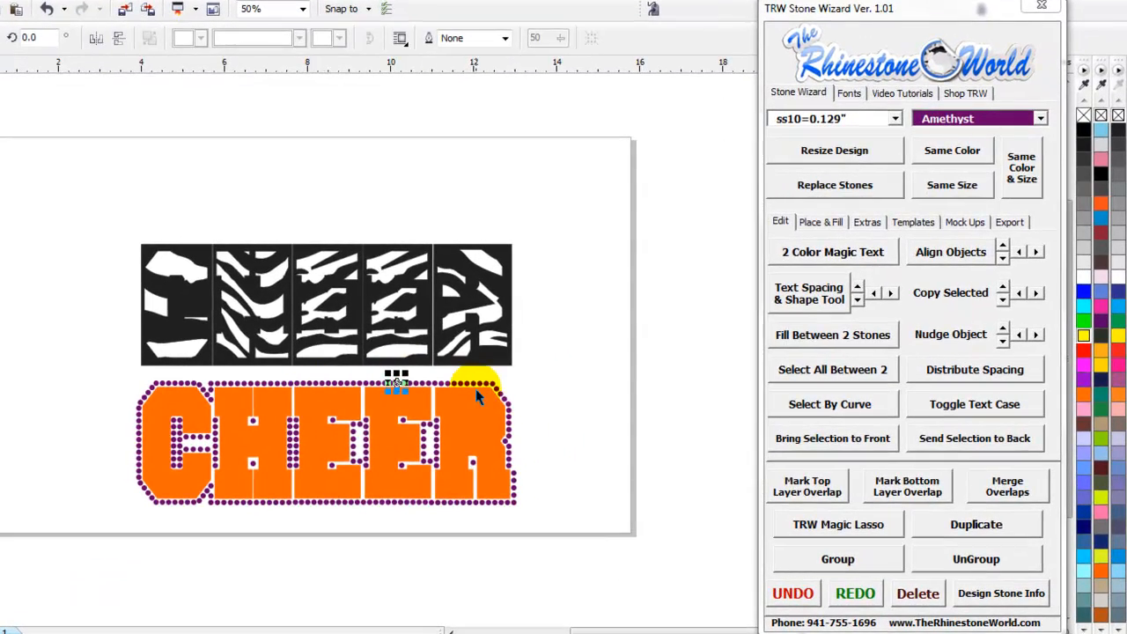
click(945, 152)
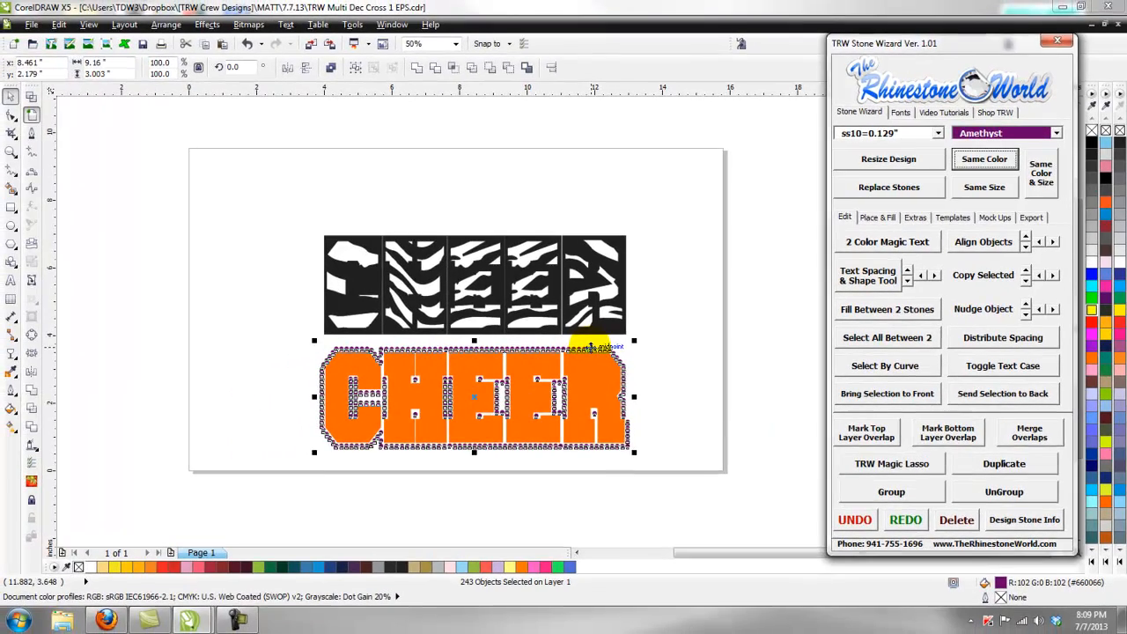
Step: Try moving the selected stone outline straight down below the orange lettering, and undo the move
drag(591, 347, 572, 463)
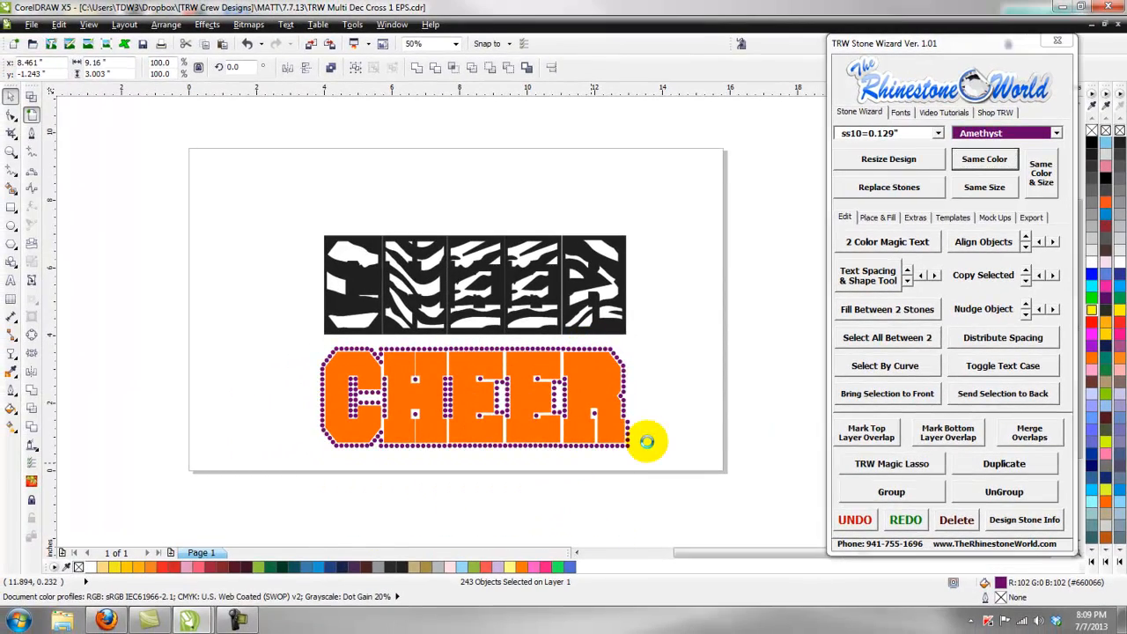
click(647, 447)
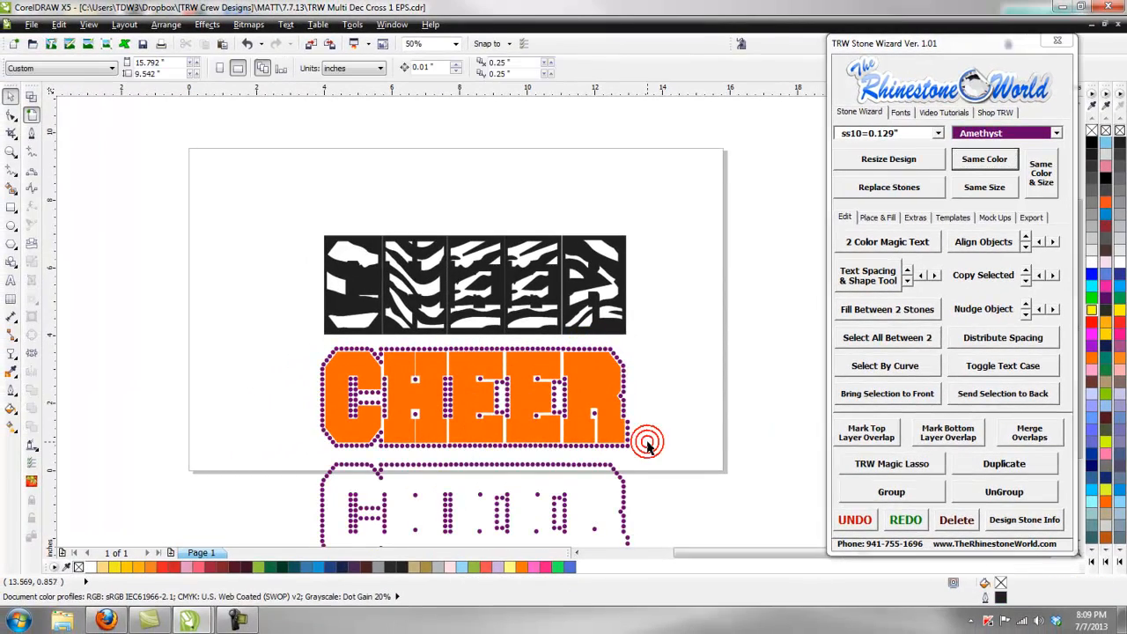
key(ctrl+z)
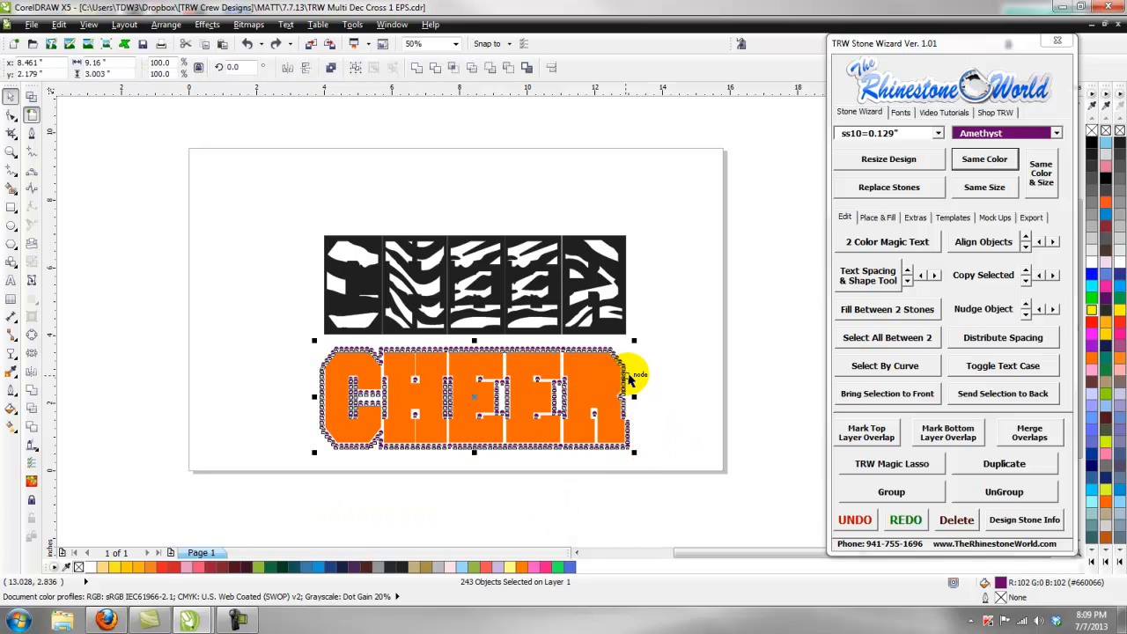
Step: Move the whole stone outline straight down below the orange CHEER lettering, and select all of its stones together
drag(625, 370, 604, 494)
click(651, 454)
scroll(652, 455, down, 2)
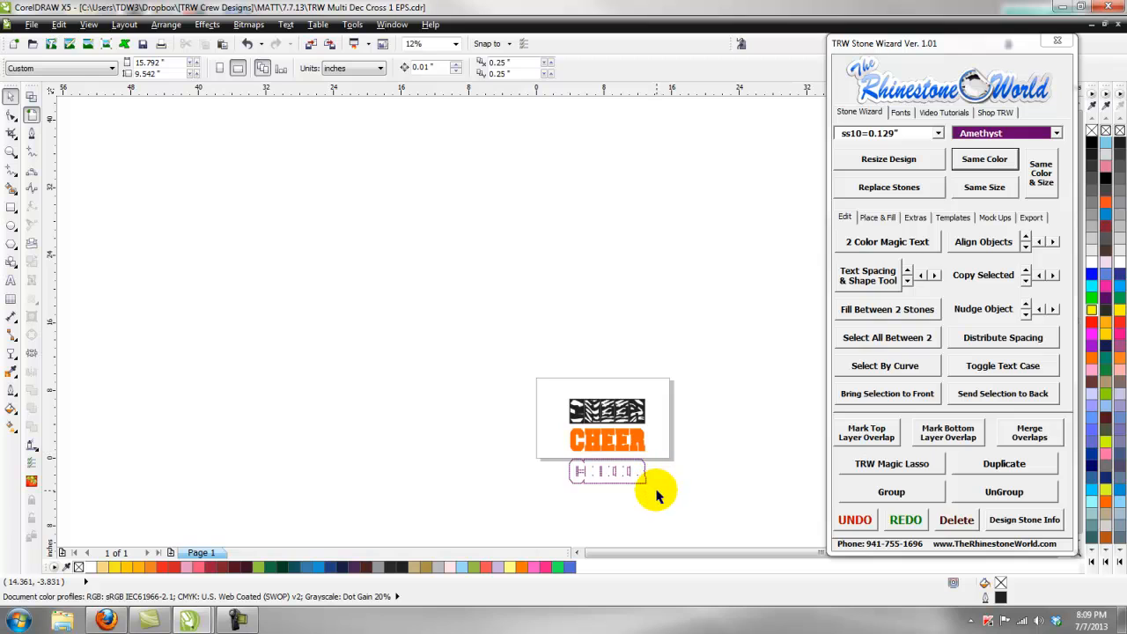
scroll(660, 494, up, 2)
drag(659, 493, 448, 423)
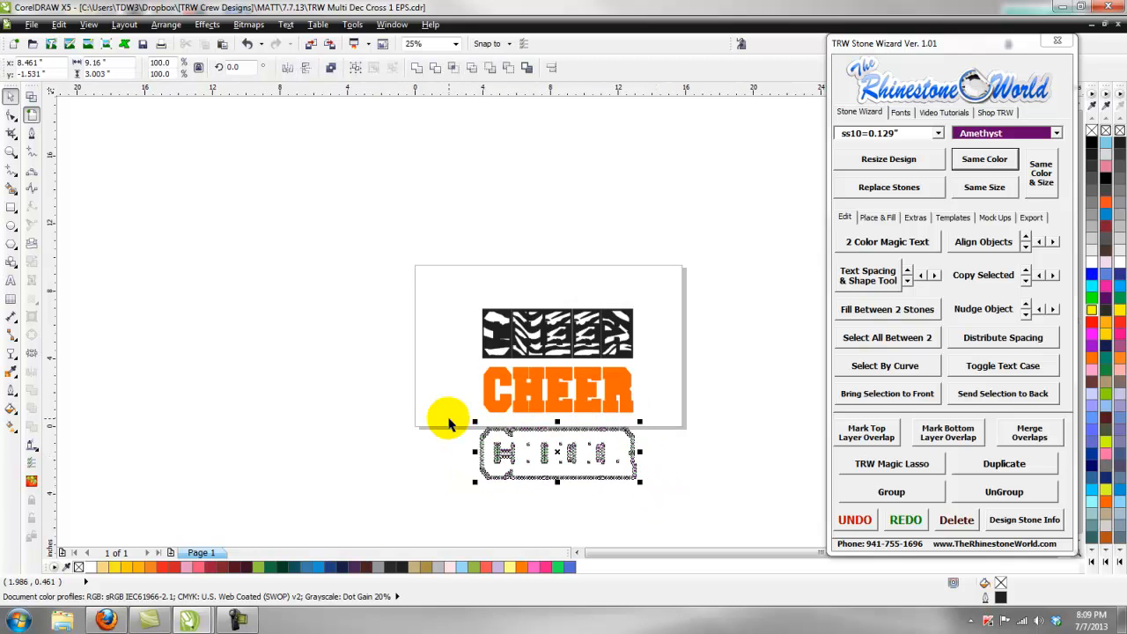
Step: Add a weed box around the selected Amethyst stone outline below the orange lettering
click(916, 218)
click(889, 249)
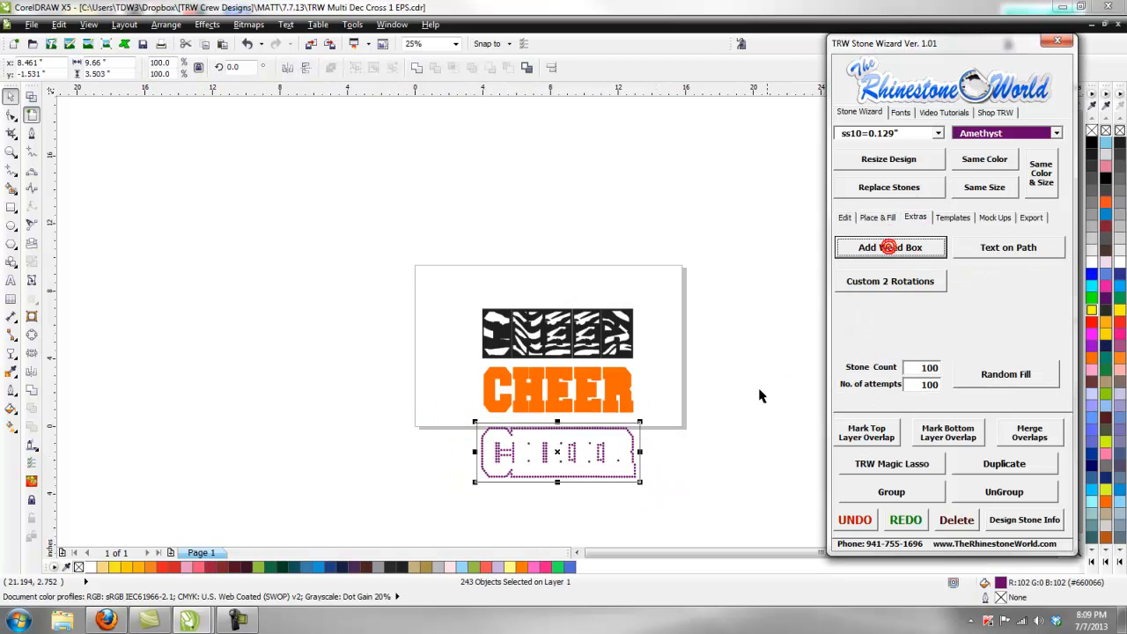
scroll(584, 455, up, 4)
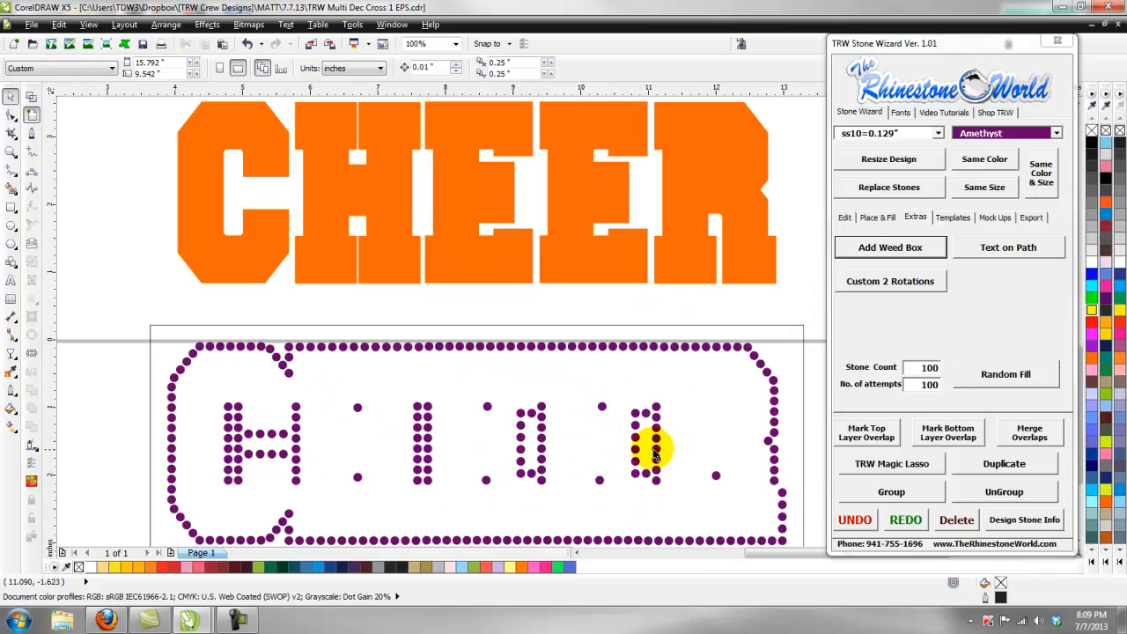
scroll(654, 447, down, 2)
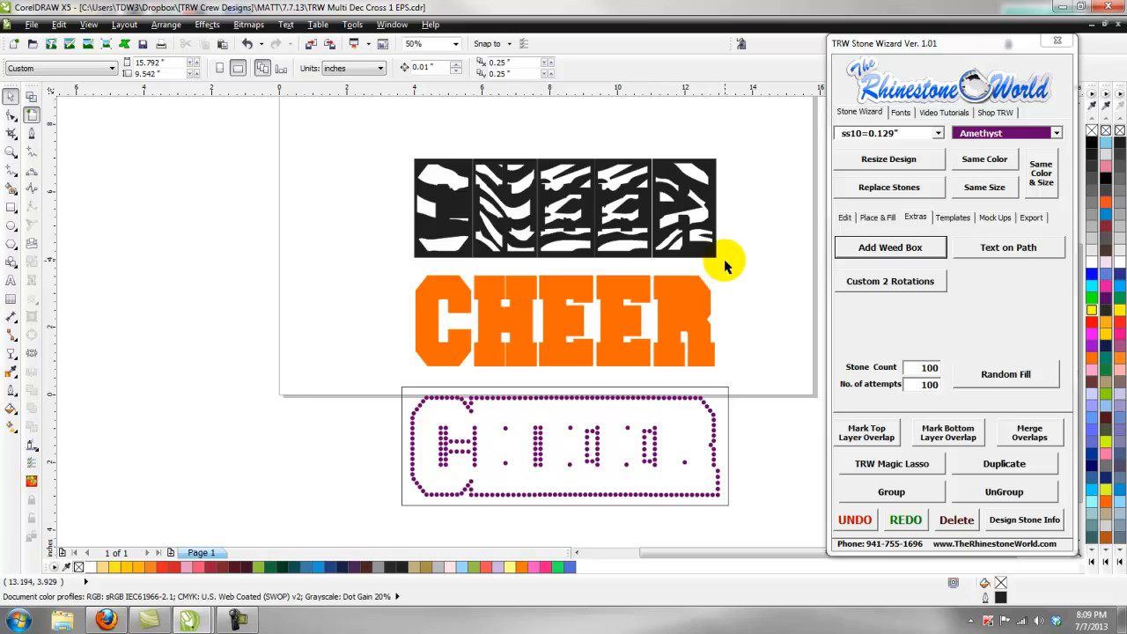
Step: Mirror the zebra-pattern panels and the orange CHEER lettering together horizontally, leaving out the stone outline
click(460, 322)
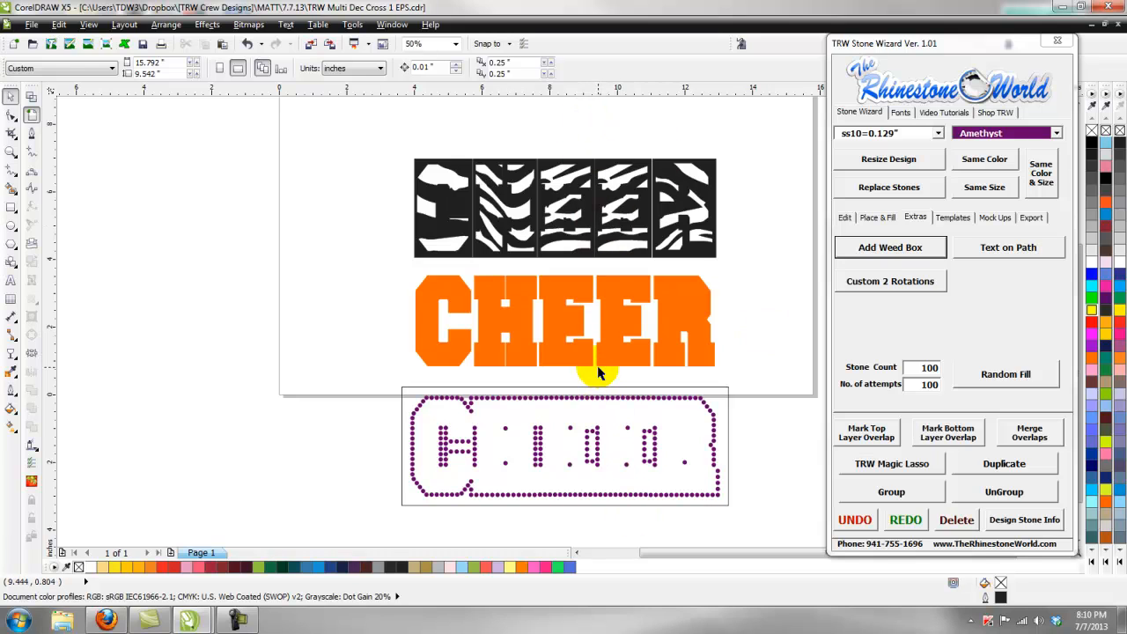
drag(747, 112, 368, 378)
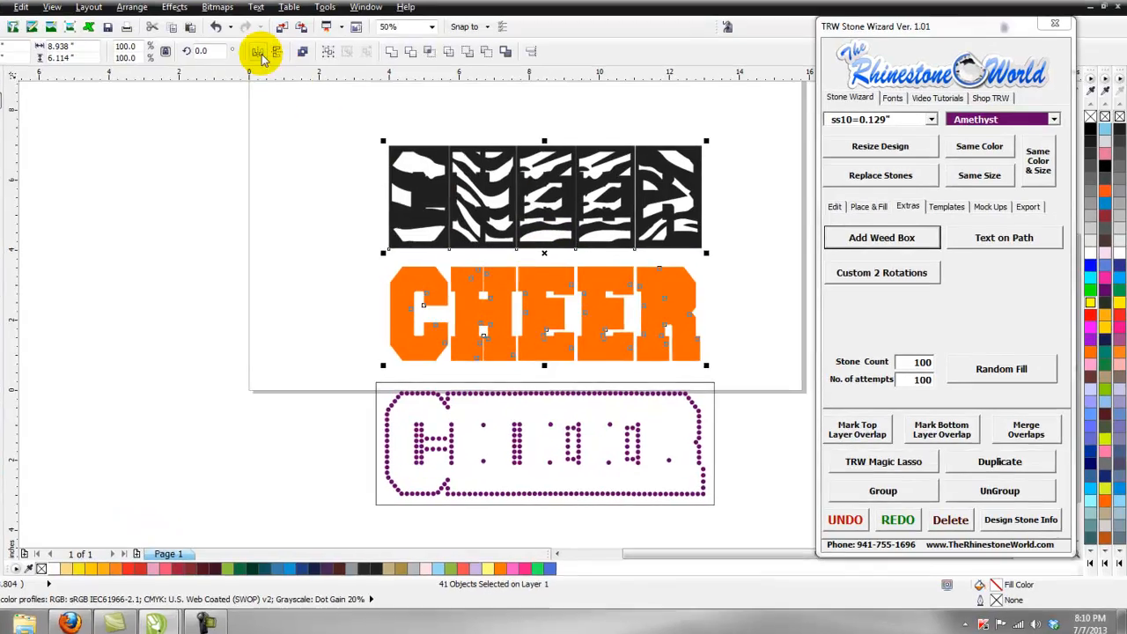
click(257, 51)
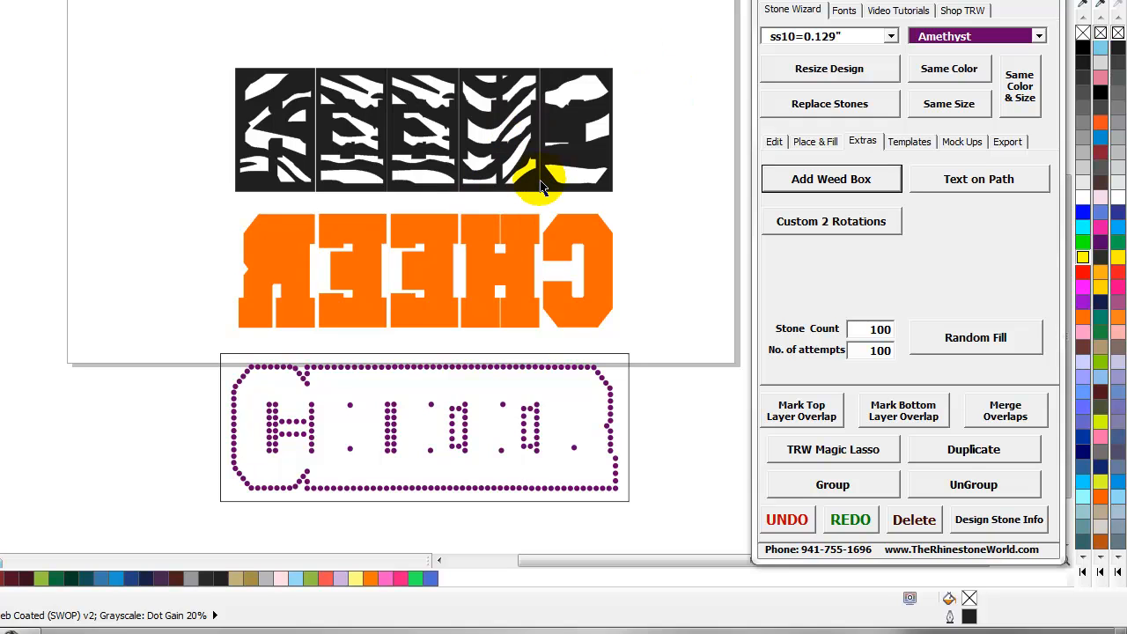
click(688, 222)
scroll(639, 251, down, 1)
scroll(648, 294, up, 1)
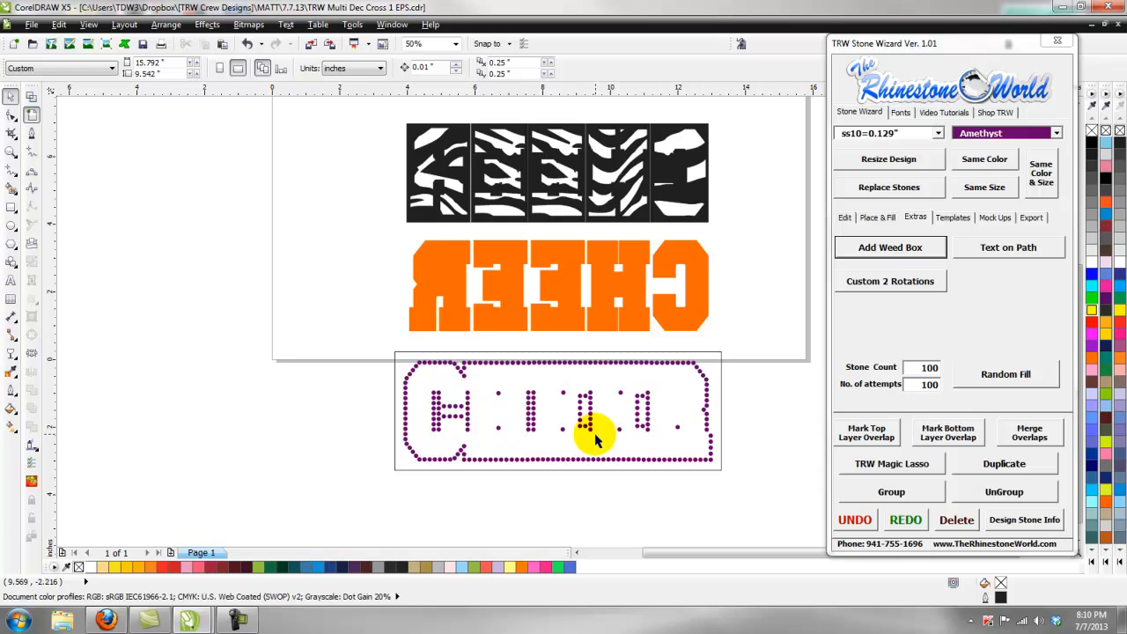
click(876, 218)
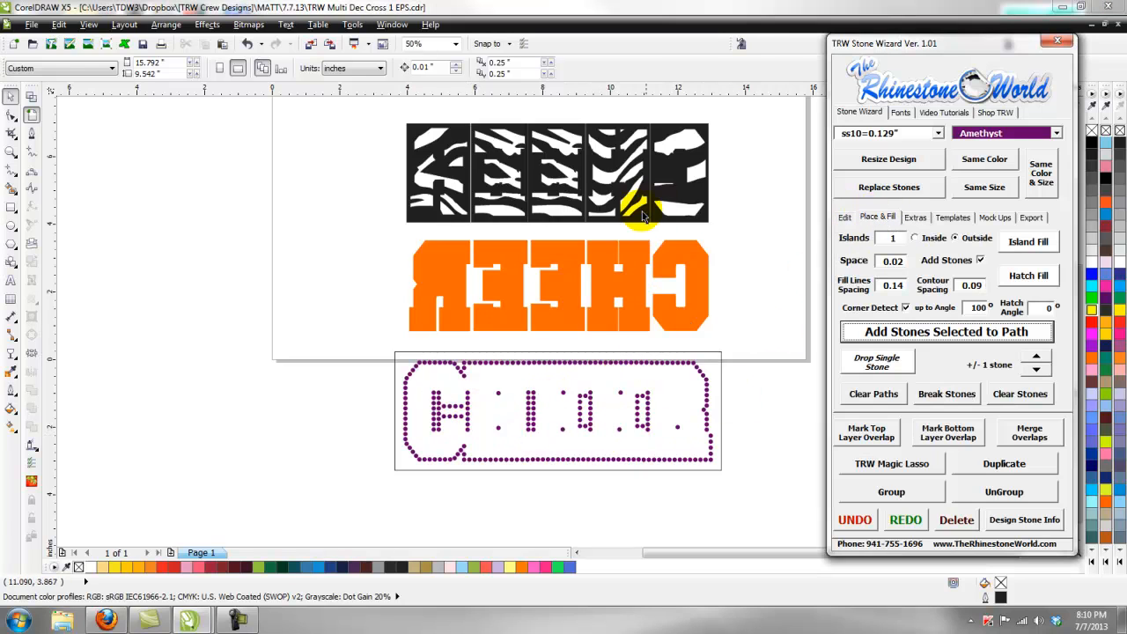
click(738, 245)
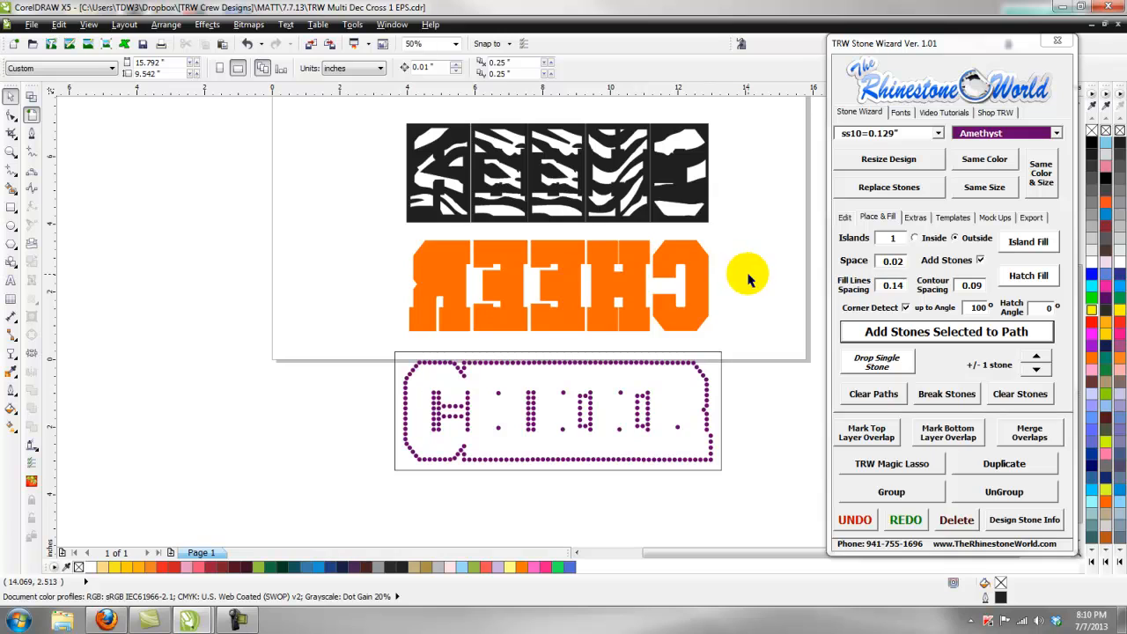
scroll(749, 280, down, 1)
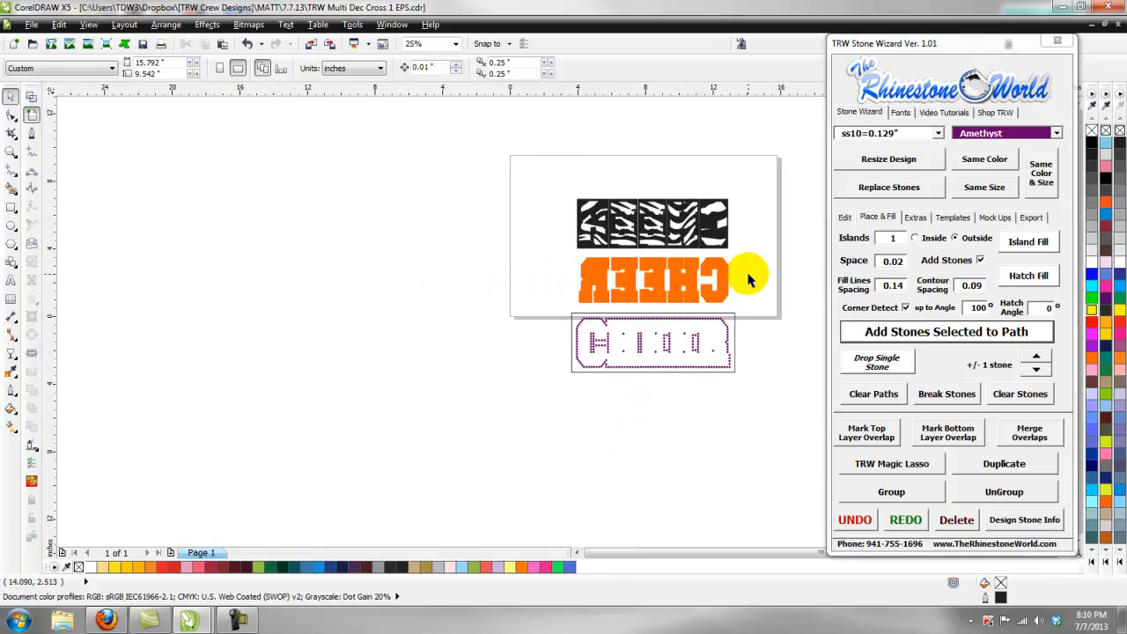